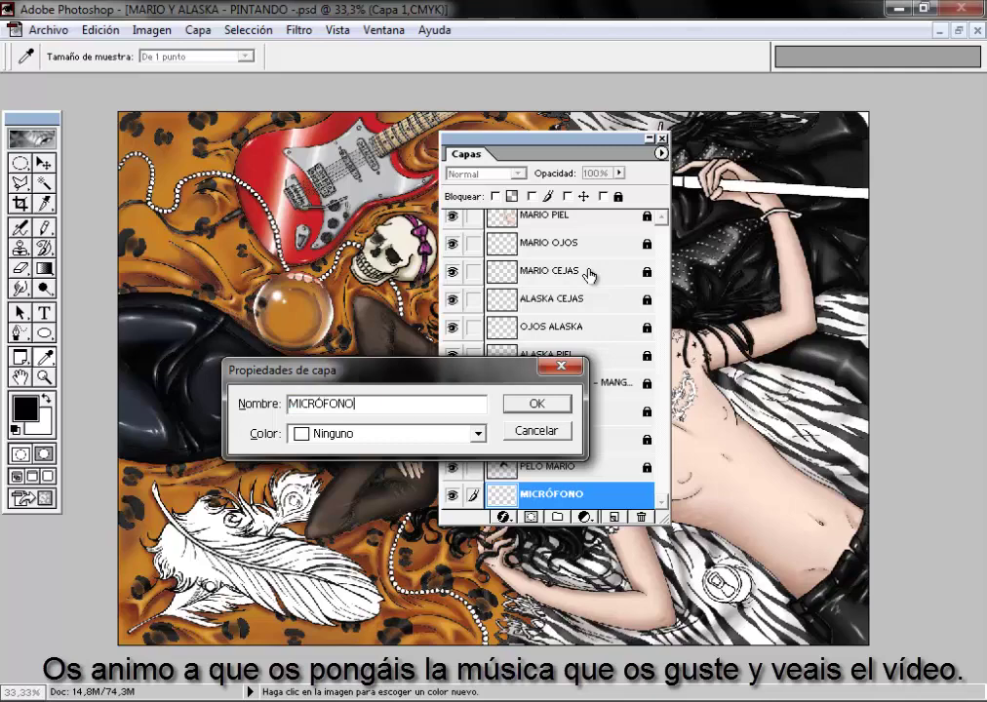
Step: Name the new layer MICRÓFONO and move it up the layer stack above MARIO PIEL
key("Return")
key("b")
left_click_drag(551, 493, 571, 231)
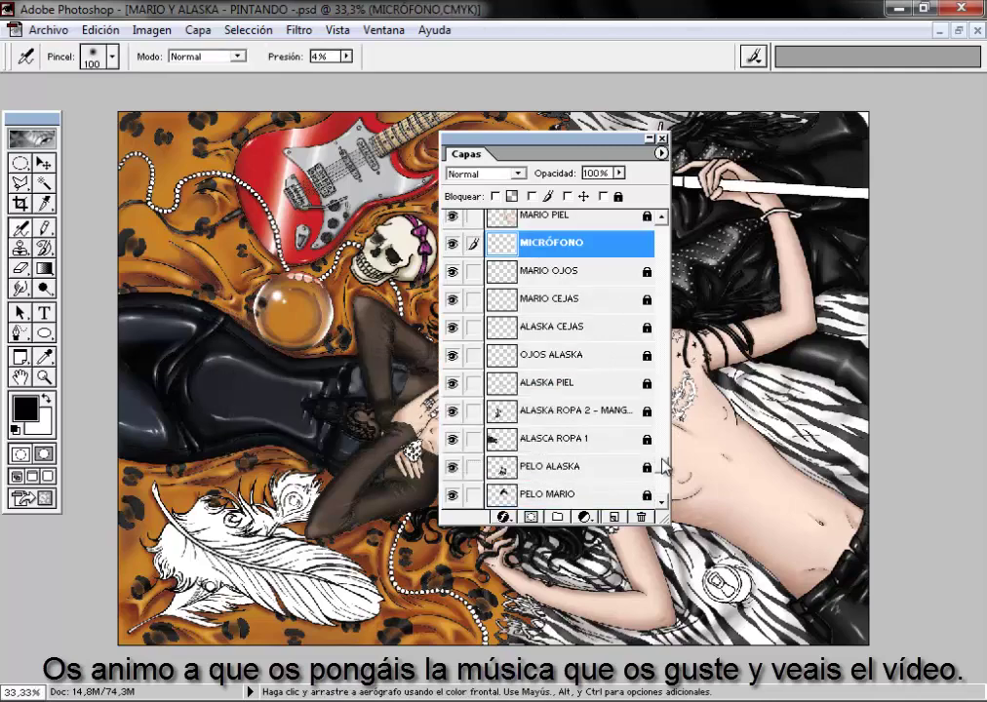
left_click_drag(663, 466, 609, 493)
key("ctrl+bracketright")
key("ctrl+bracketright")
key("ctrl+bracketright")
key("ctrl+bracketright")
key("ctrl+bracketright")
key("ctrl+bracketright")
key("ctrl+bracketright")
key("ctrl+bracketright")
key("ctrl+bracketright")
key("ctrl+bracketright")
key("ctrl+bracketright")
key("ctrl+bracketright")
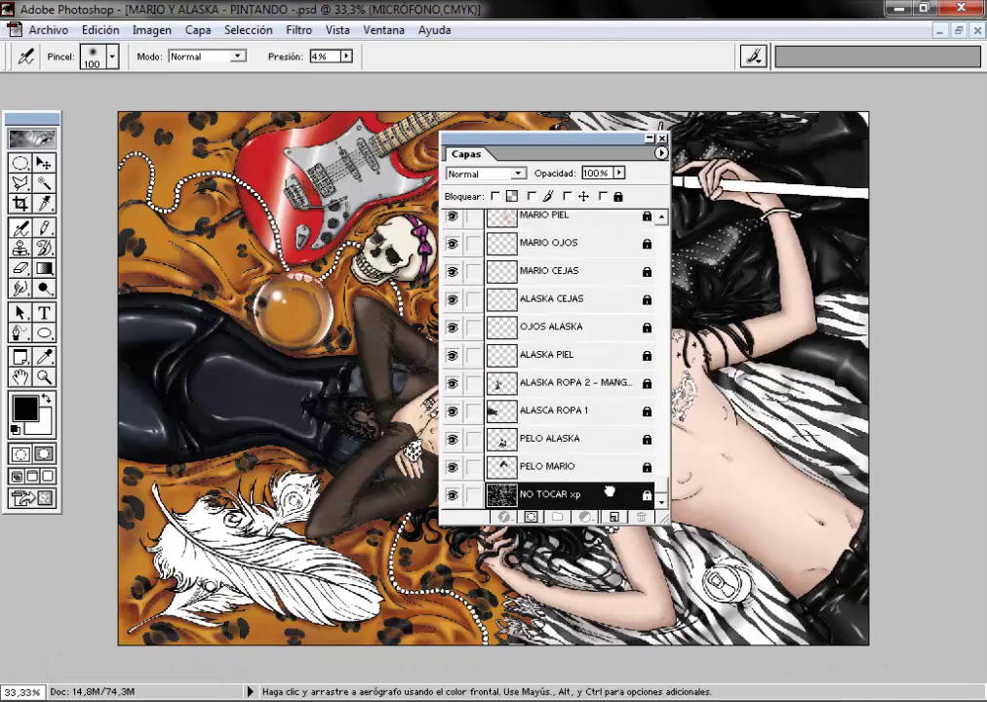
Step: Select the microphone's clamp and stand areas on the NO TOCAR xp layer with the Magic Wand
left_click(610, 493)
key("w")
left_click_drag(473, 153, 934, 154)
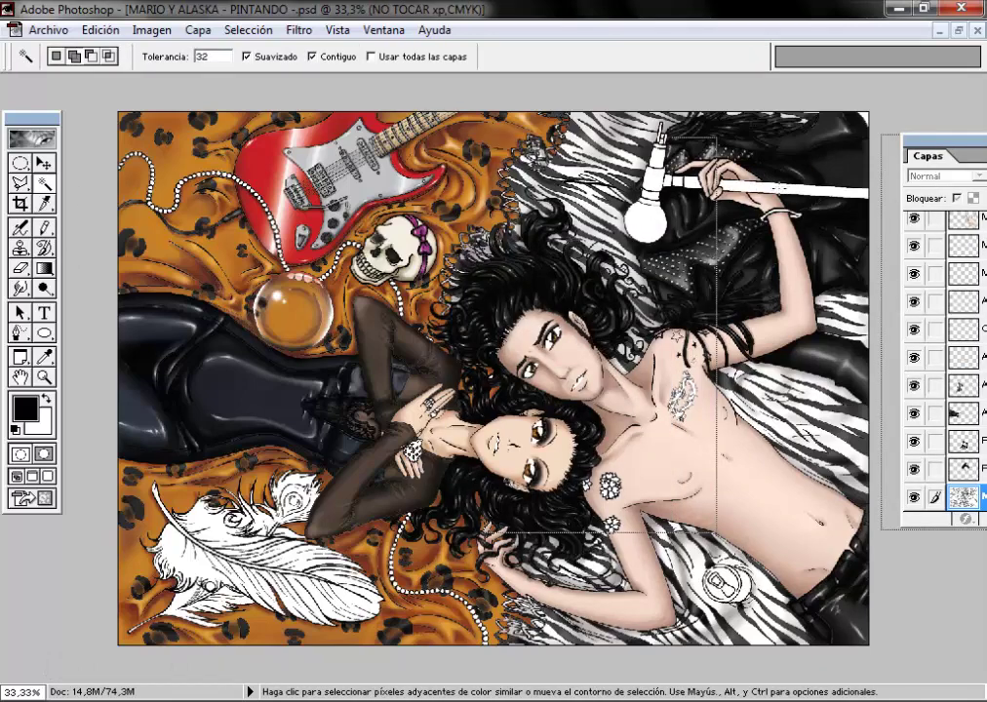
Step: Choose a dark violet-grey as the background colour and a medium grey as the foreground colour
left_click(23, 409)
left_click(713, 255)
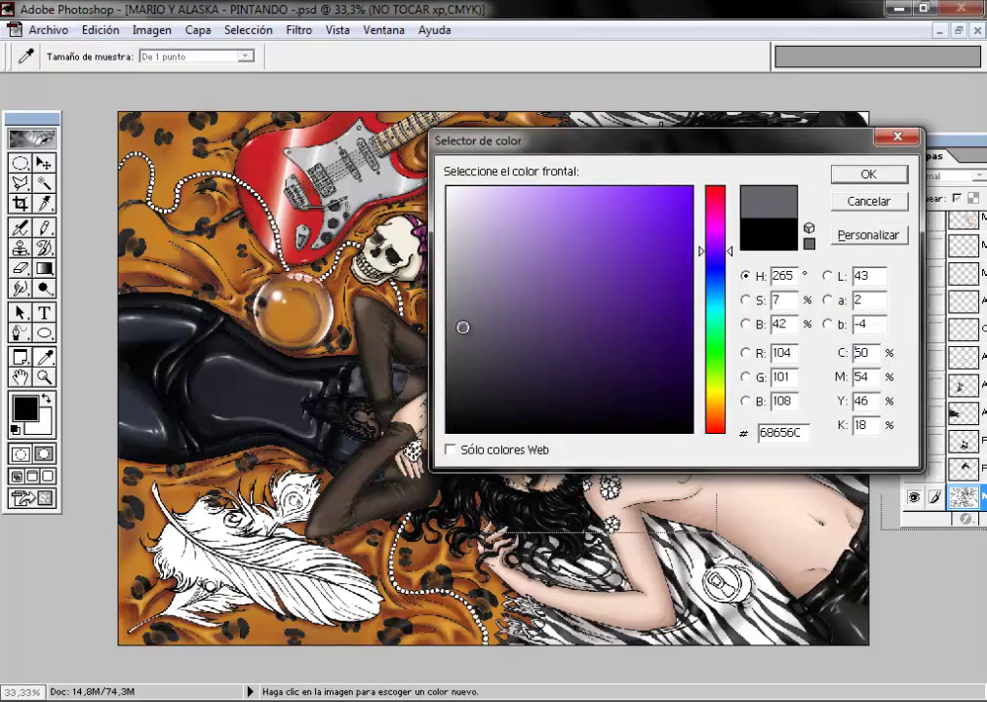
left_click(867, 173)
key("x")
left_click(23, 409)
left_click(713, 256)
left_click(455, 292)
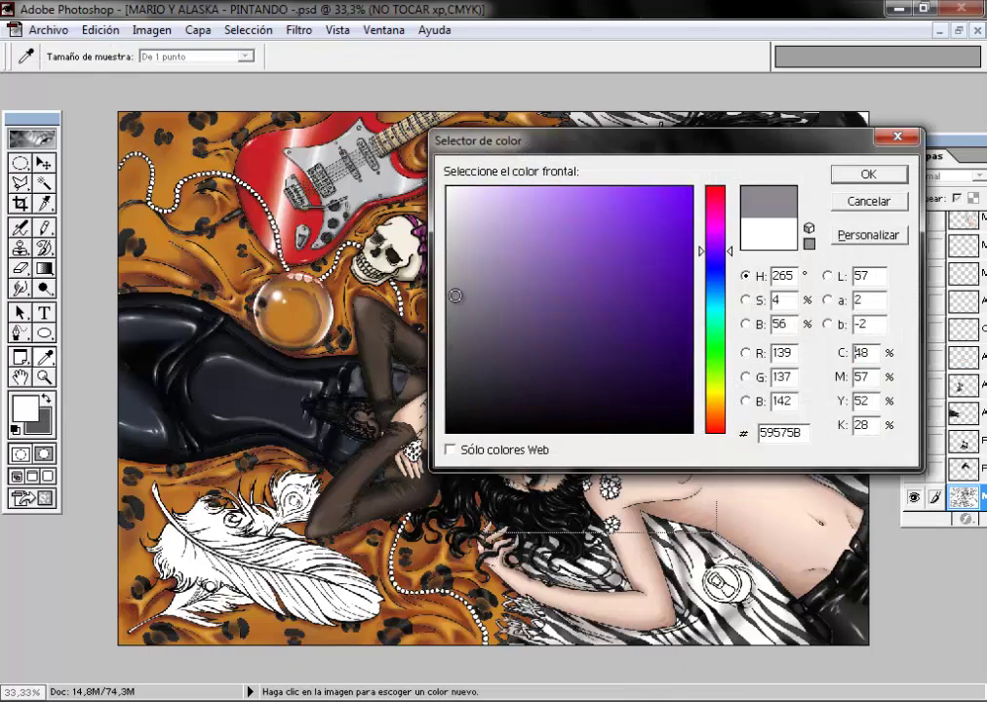
left_click(456, 274)
left_click(868, 174)
Step: Fill the selected clamp and stand areas with the medium grey on the MICRÓFONO layer
key("w")
key("b")
mouse_move(951, 142)
left_mouse_down()
mouse_move(647, 150)
mouse_move(979, 134)
left_mouse_up()
left_click(704, 231)
Step: Replace the medium grey foreground colour with a pale lavender, #E9E3F1
left_click(24, 409)
left_click(460, 200)
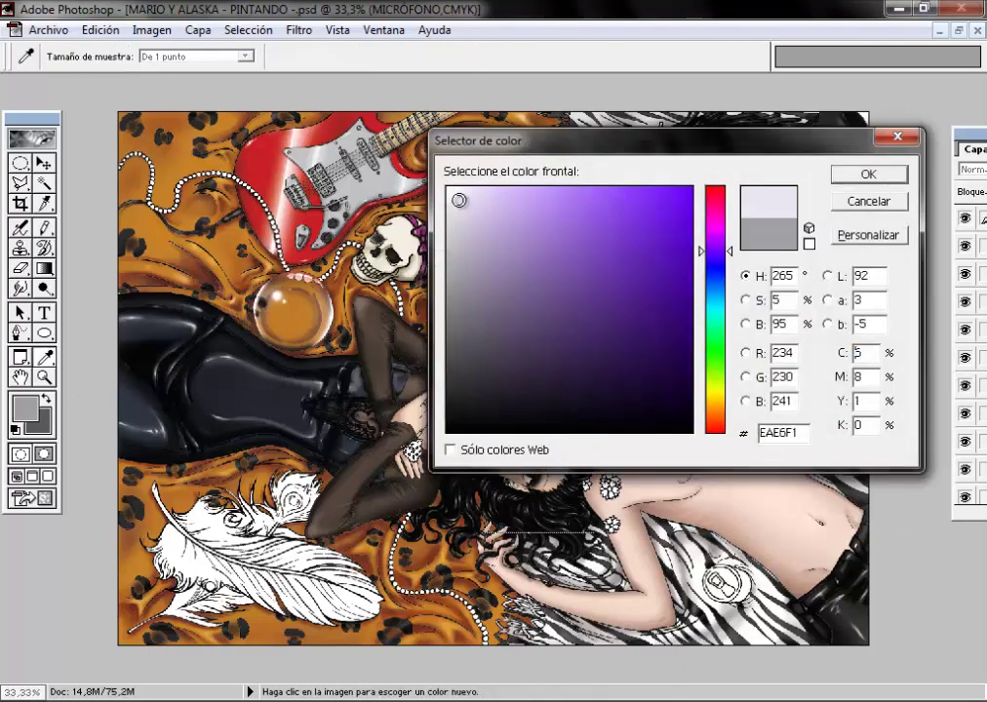
left_click(866, 171)
Step: Airbrush dark grey shading along the edges of the microphone clamp and stand with 13 px and soft 35 px brushes
left_click(44, 378)
left_click(723, 261)
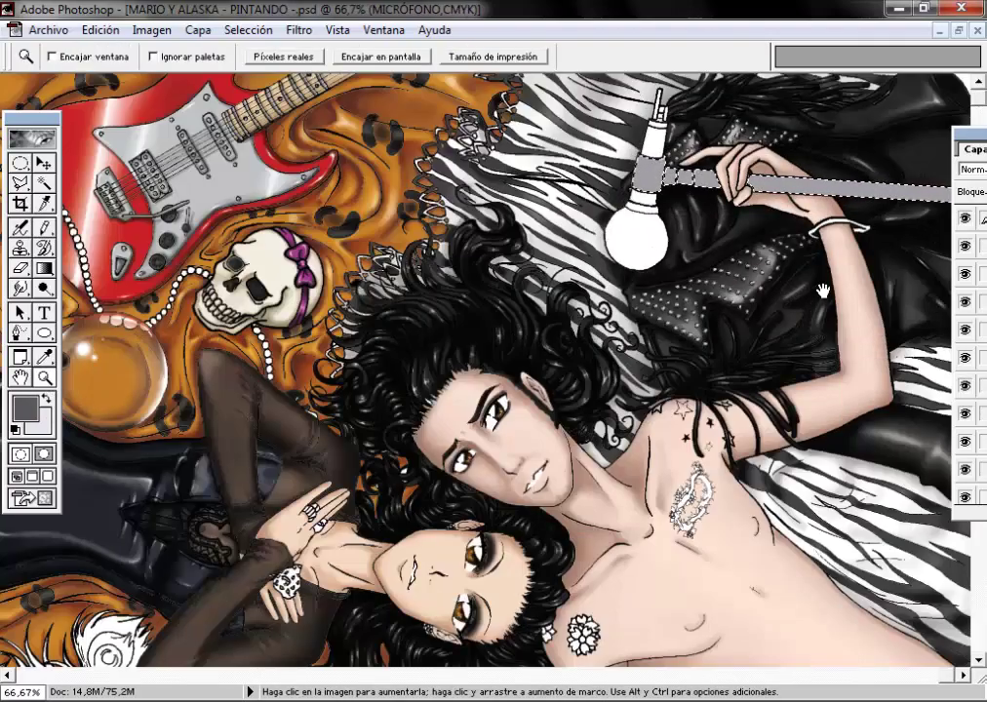
left_click_drag(819, 286, 692, 353)
left_click(46, 247)
right_click(387, 380)
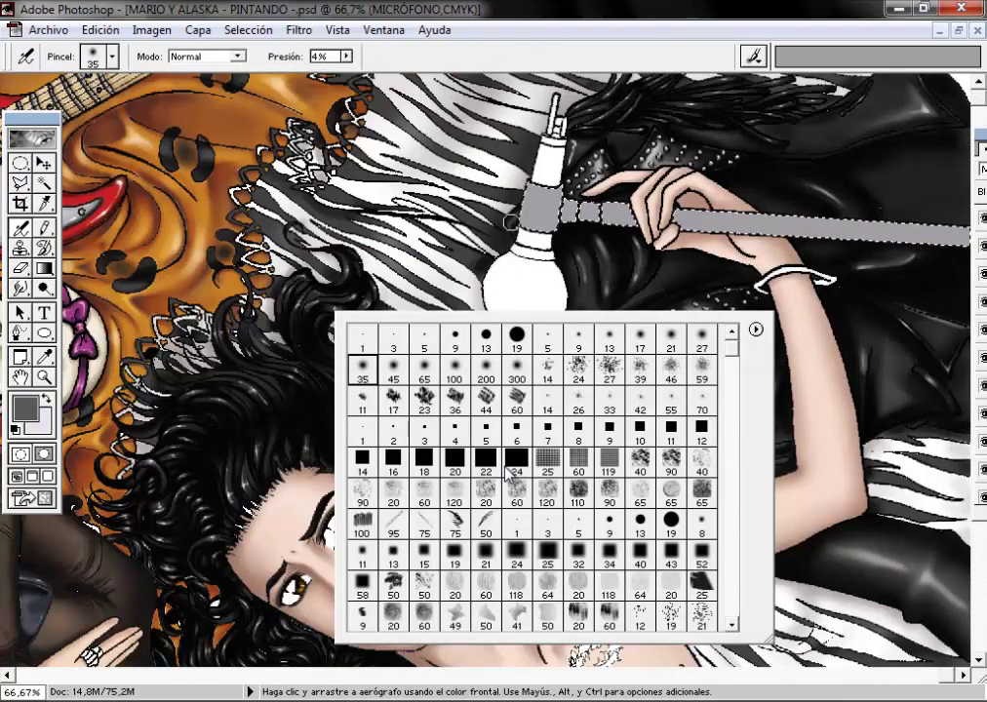
key("Escape")
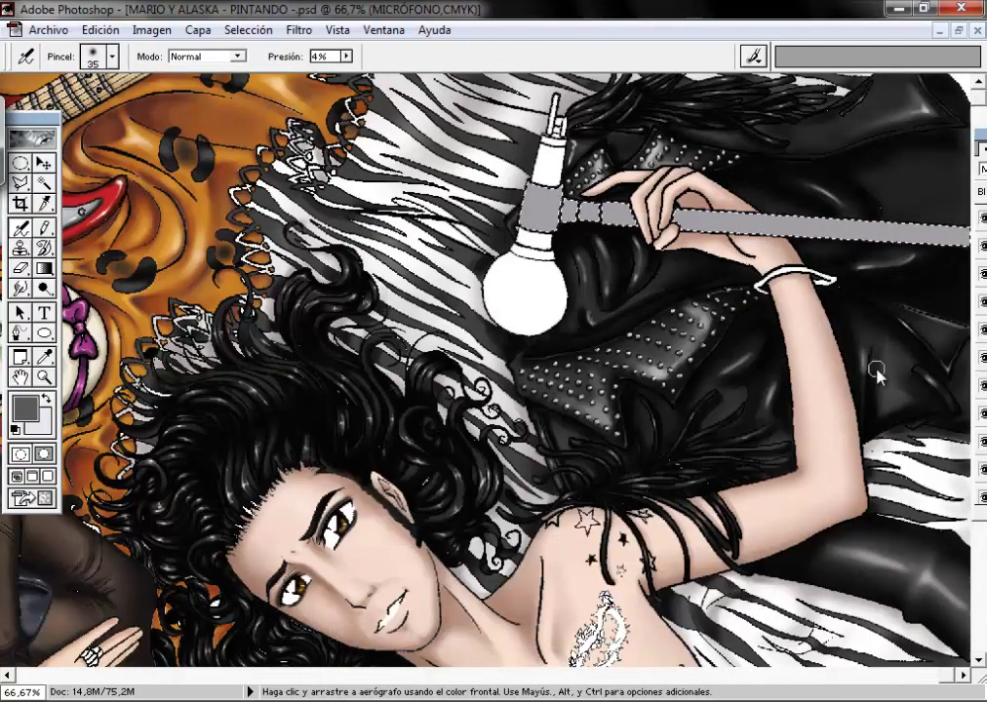
right_click(576, 200)
double_click(585, 219)
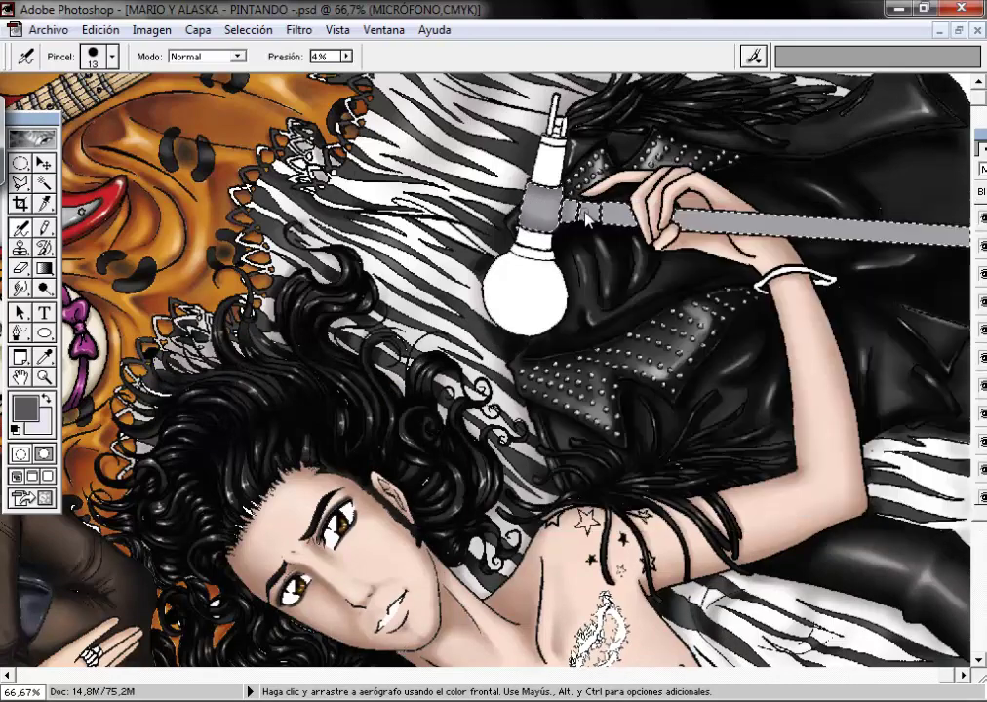
right_click(563, 200)
double_click(932, 222)
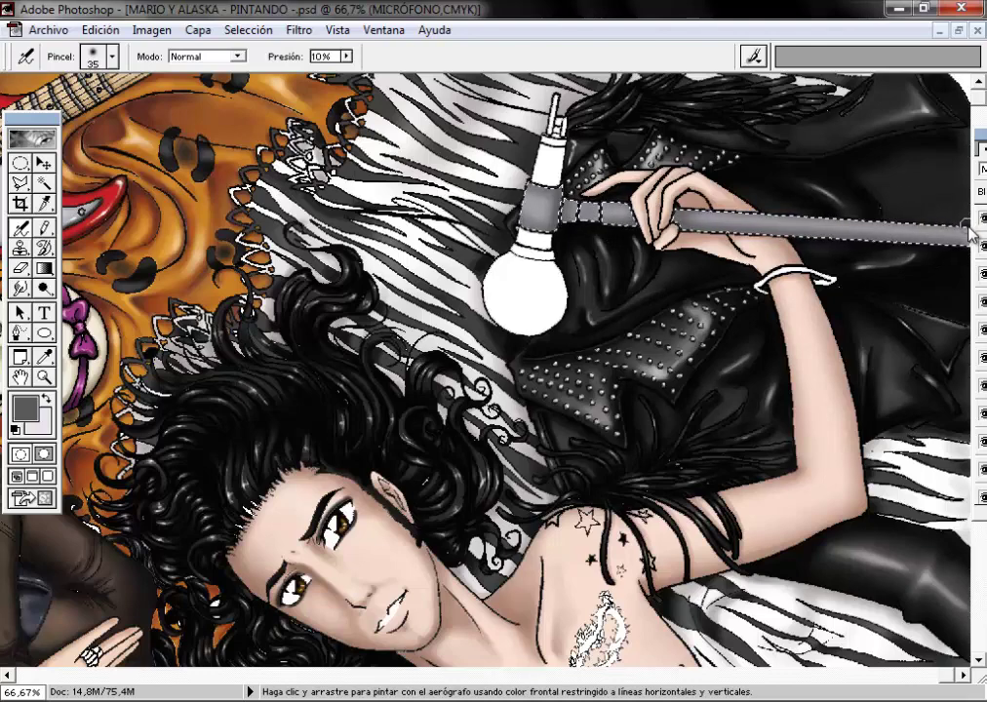
Step: Change the dark grey painting colour to a darker, near-black grey
key("ctrl+plus")
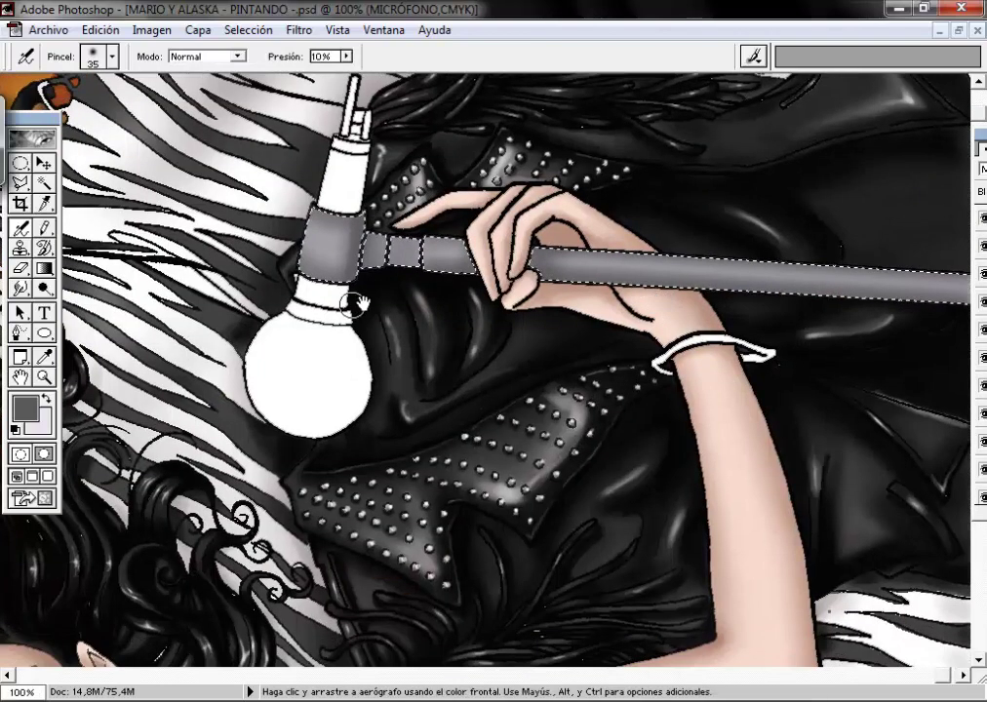
left_click(26, 407)
left_click(469, 389)
key("Return")
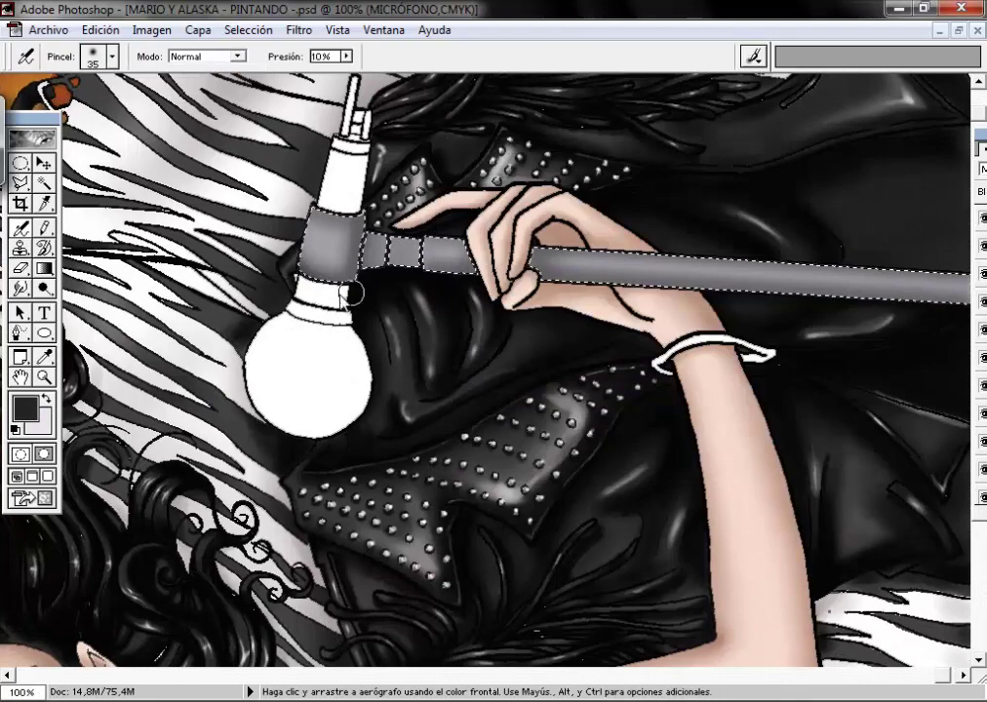
Step: Shade the narrow joint beside the clamp using a 9 px airbrush, with the pressure set to 4%
right_click(371, 240)
double_click(539, 260)
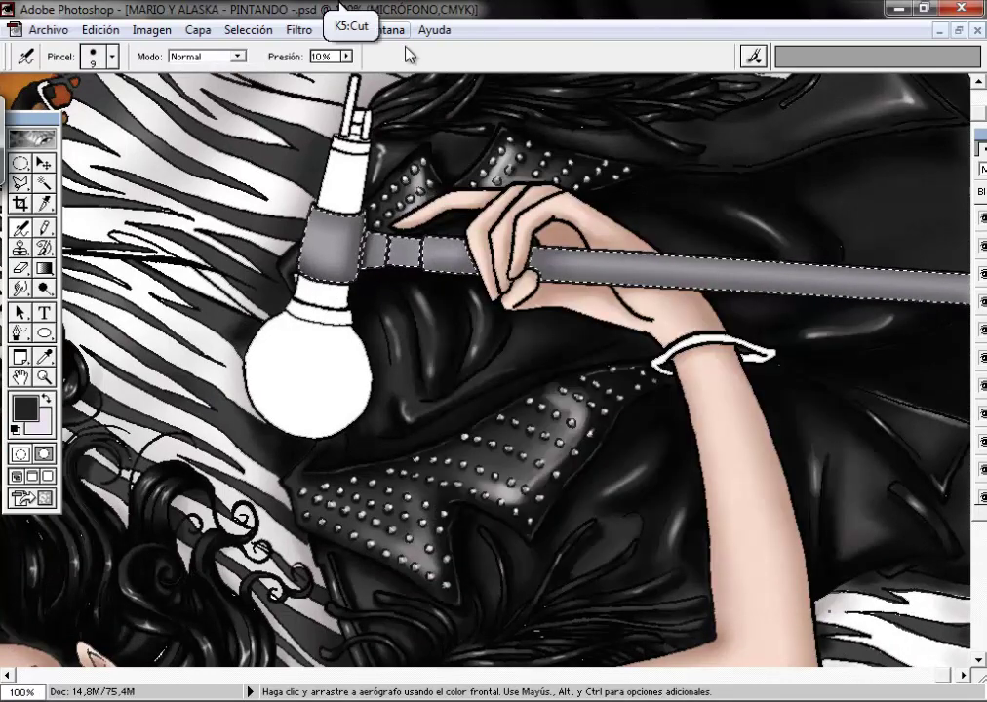
left_click(346, 56)
left_click_drag(347, 73, 341, 73)
left_click(649, 150)
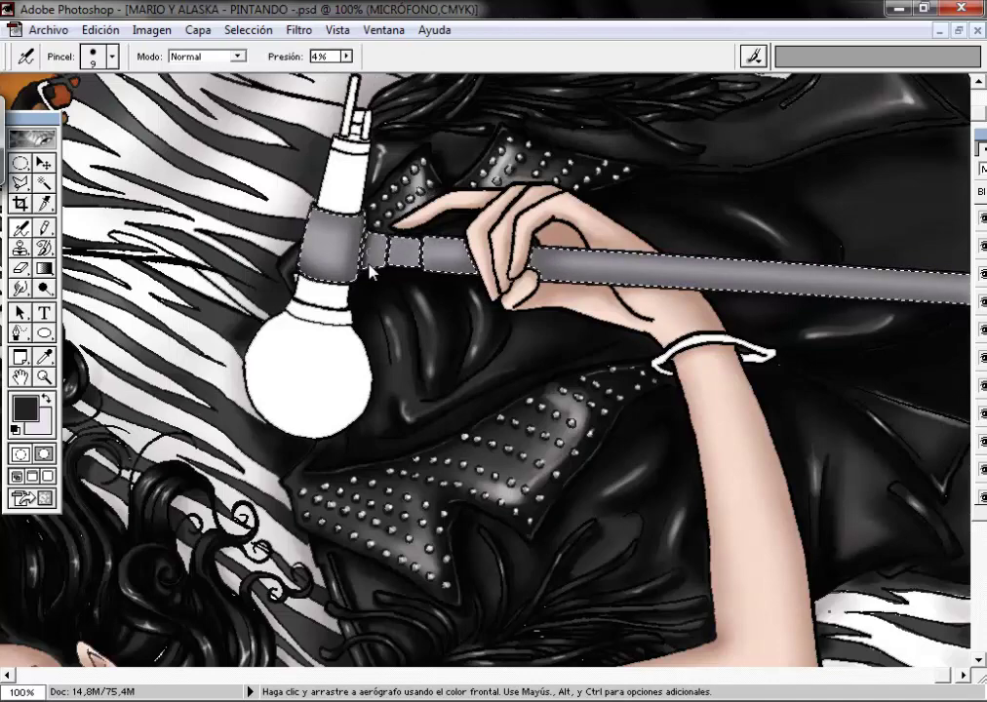
Step: Deepen the shadows on the small stand rings beside the clamp with a 19 px airbrush at 4% pressure
right_click(395, 252)
left_click(531, 292)
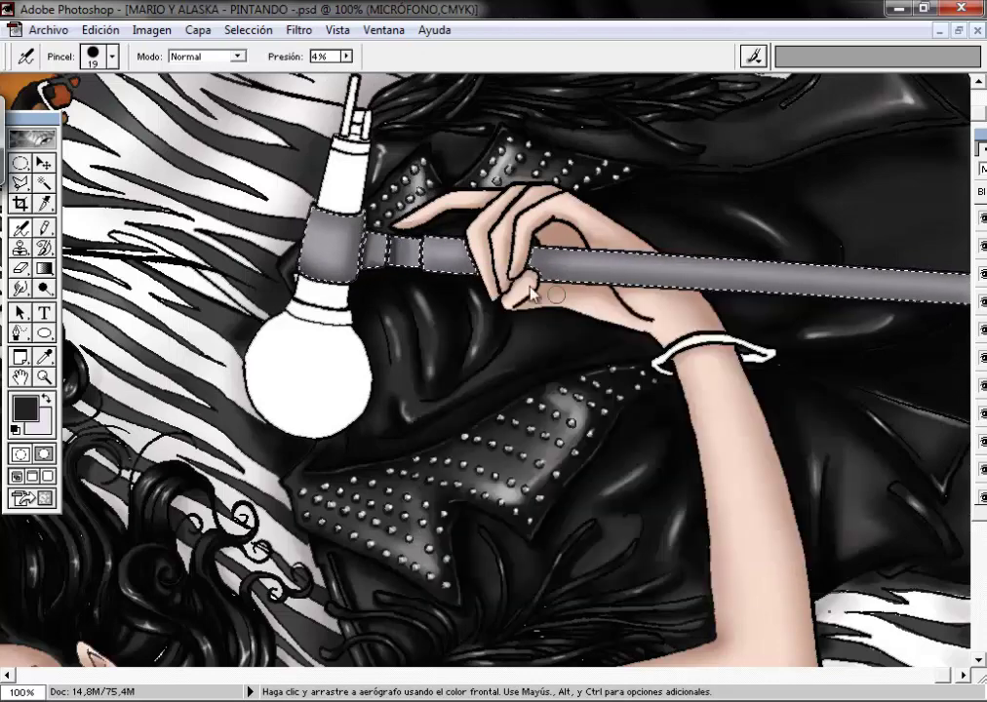
left_click_drag(449, 330, 445, 293)
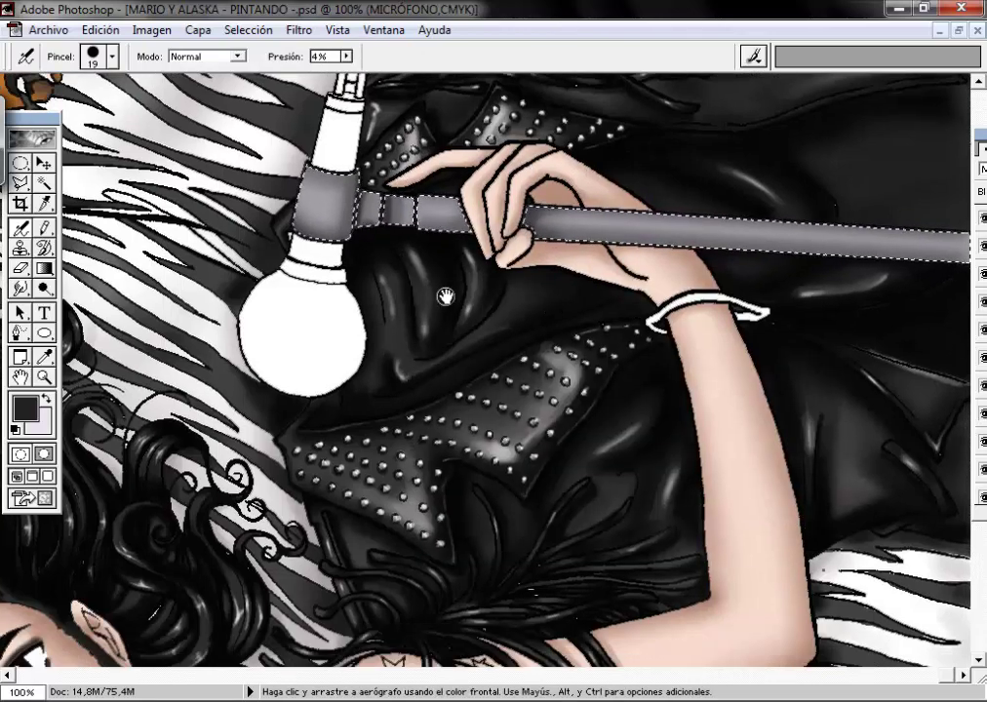
key("shift")
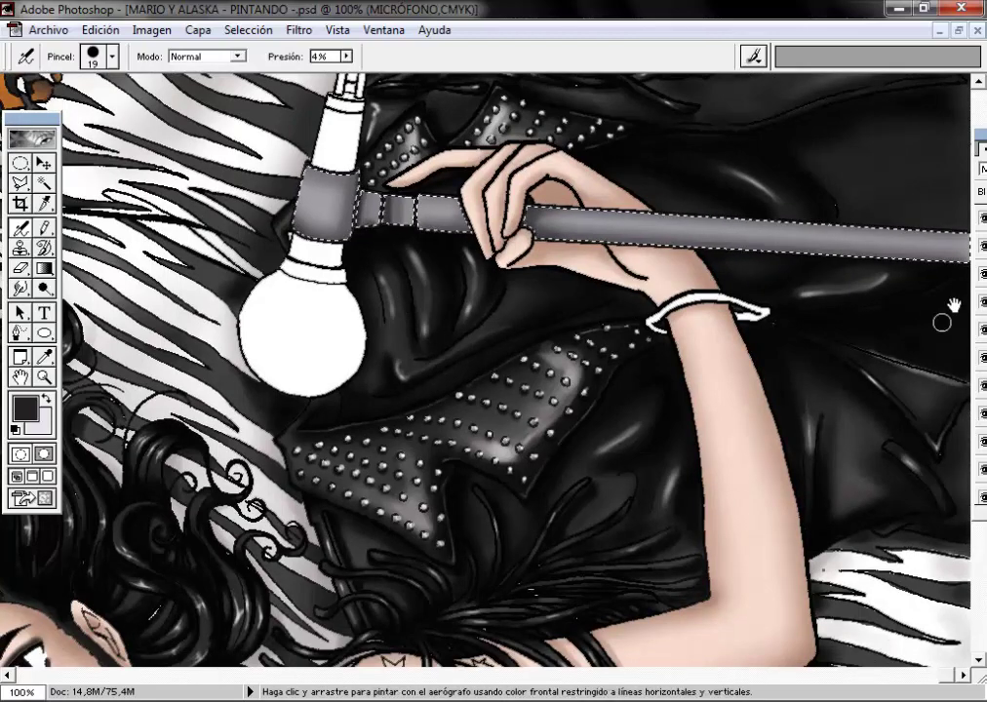
Step: Darken the pole's edges, the middle ring and the pole beside the hand with 13 px and 19 px airbrushes
right_click(915, 295)
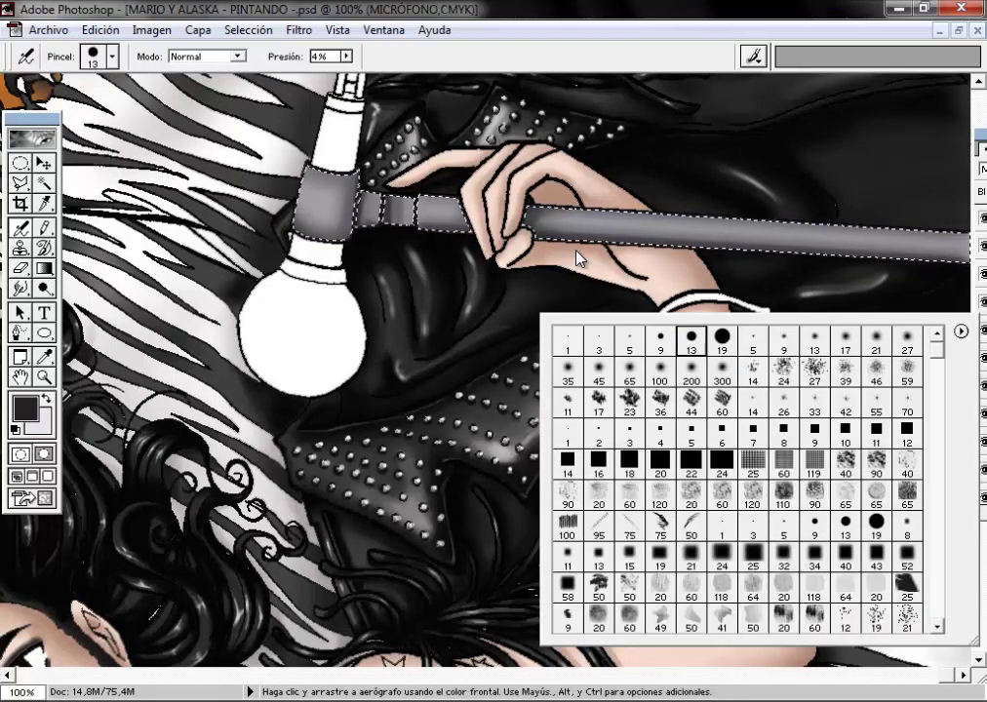
left_click(690, 335)
key("shift")
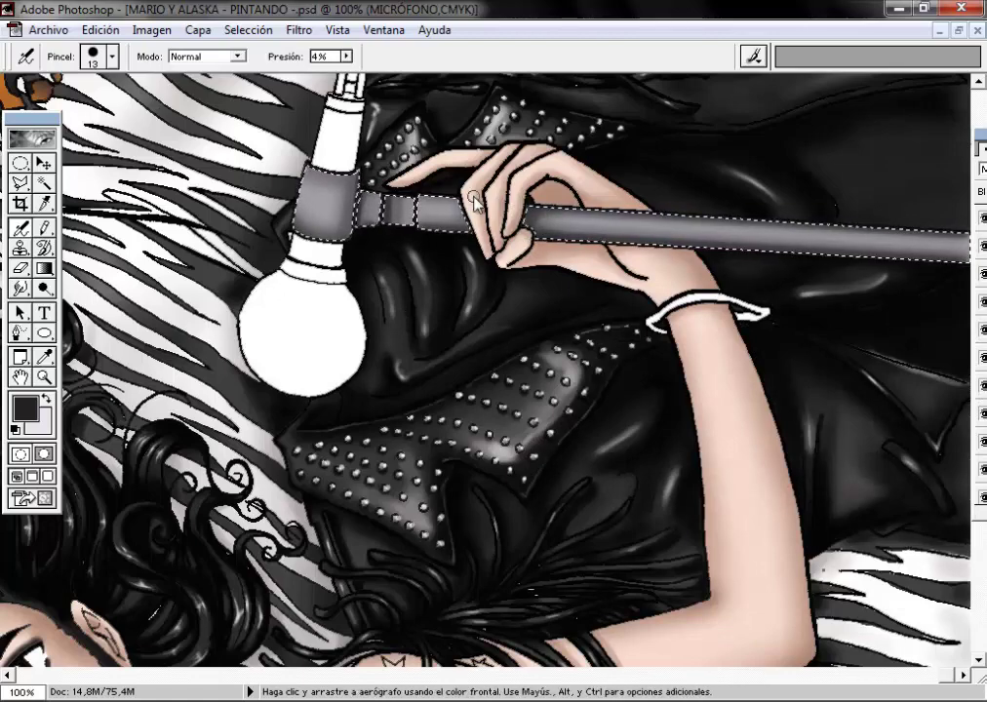
key("shift")
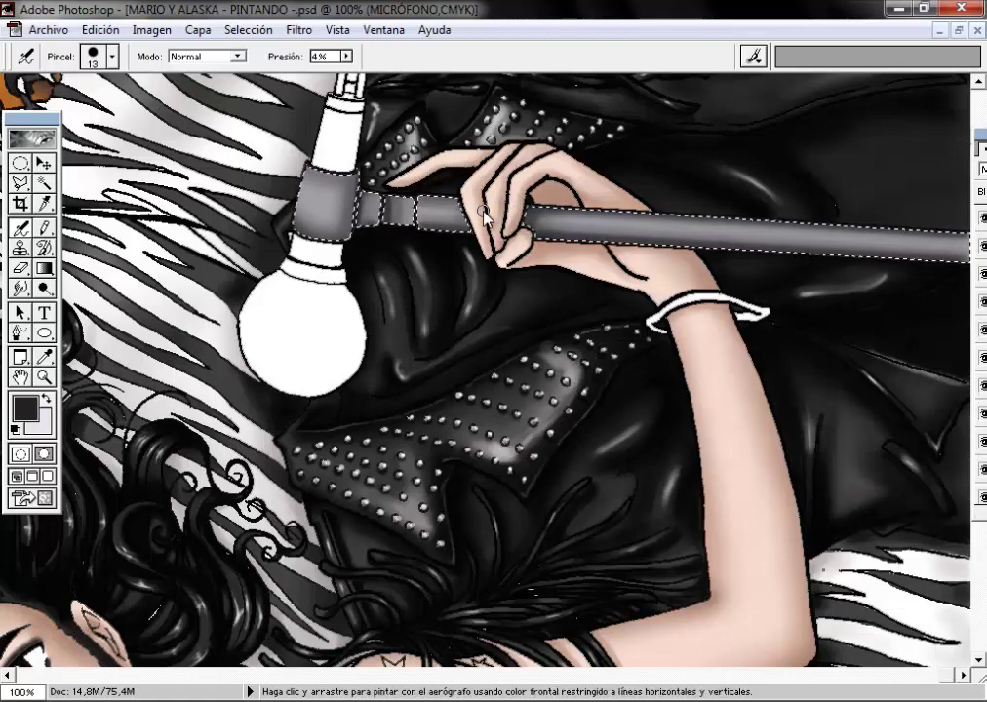
right_click(315, 291)
left_click(507, 313)
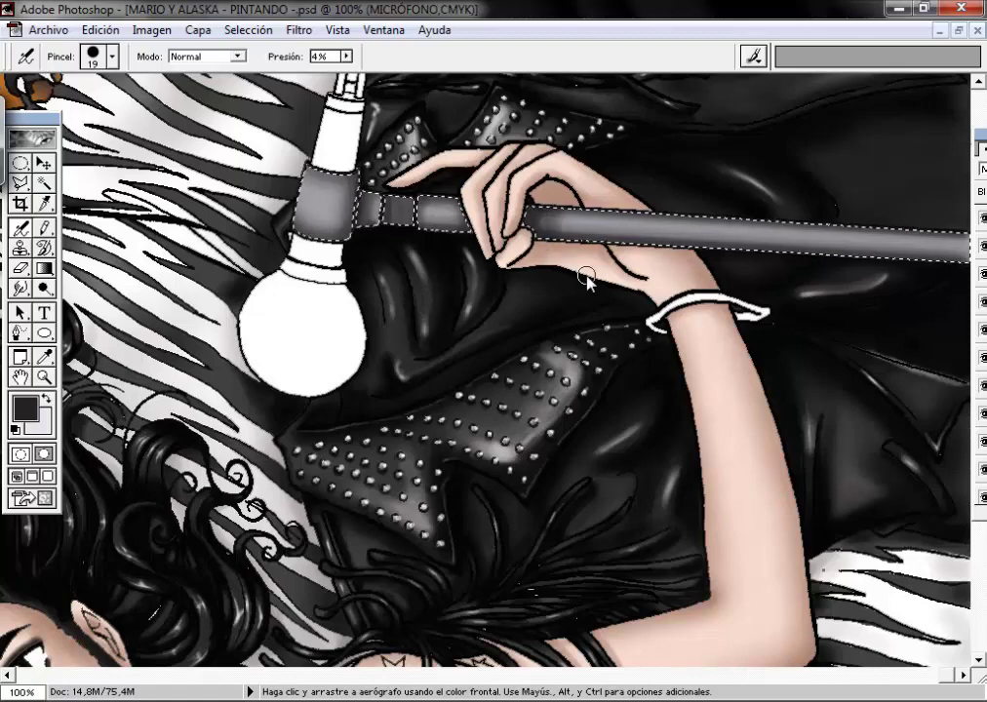
Step: Airbrush pale lavender highlights down the middle of the microphone clamp with 19 px and soft 35 px brushes
key("x")
left_click(24, 408)
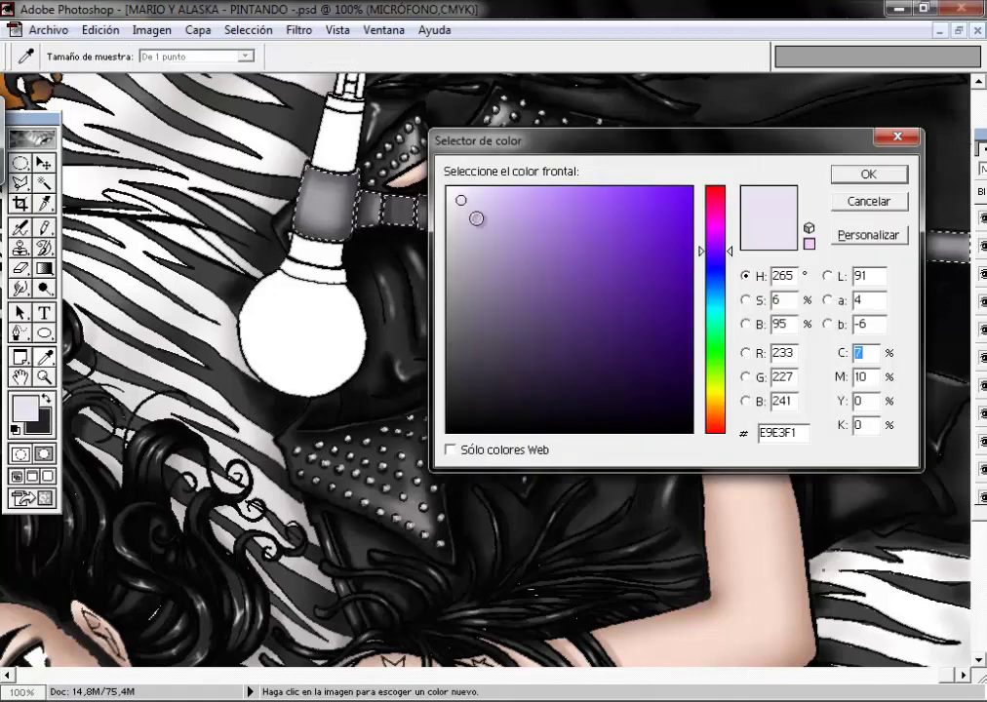
key("Return")
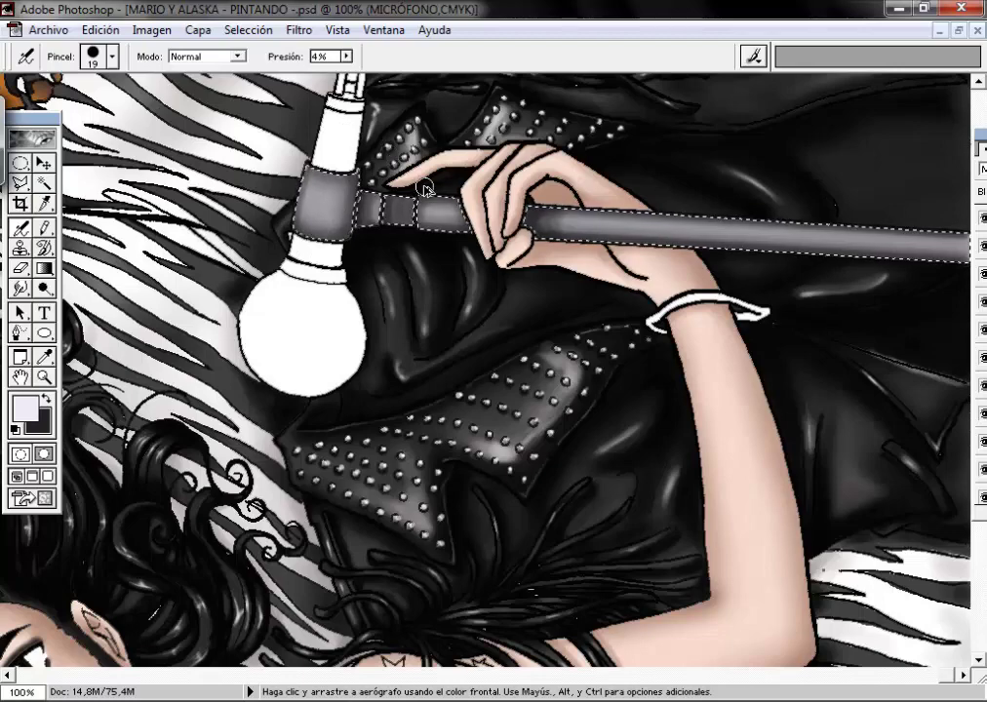
left_click_drag(329, 188, 319, 254)
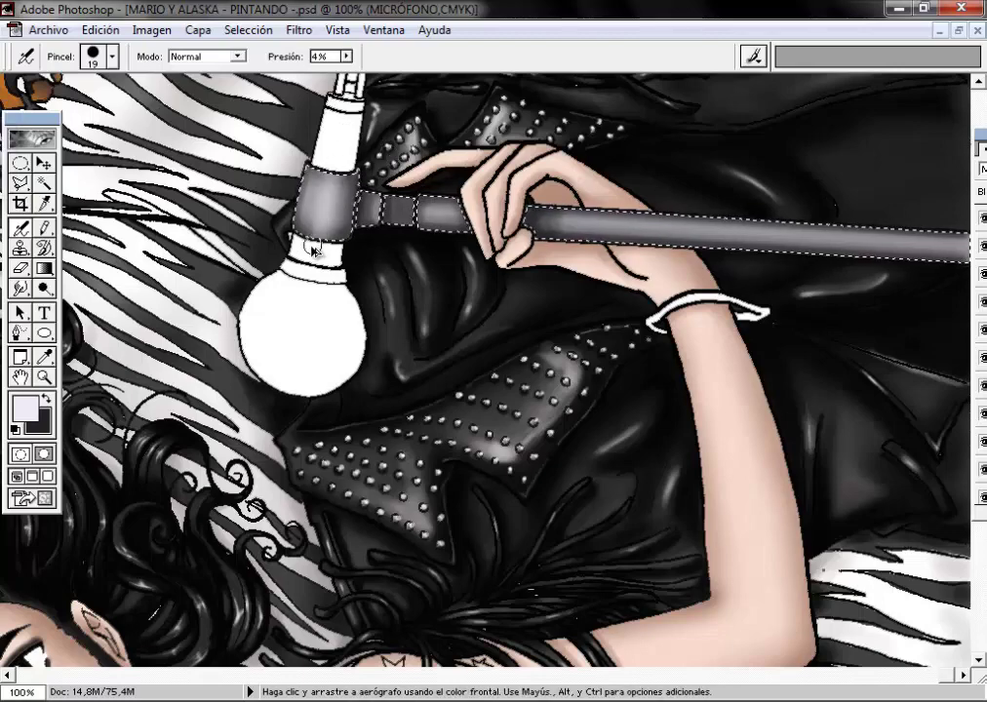
right_click(319, 255)
key("bracketleft")
key("Return")
right_click(369, 132)
key("bracketright")
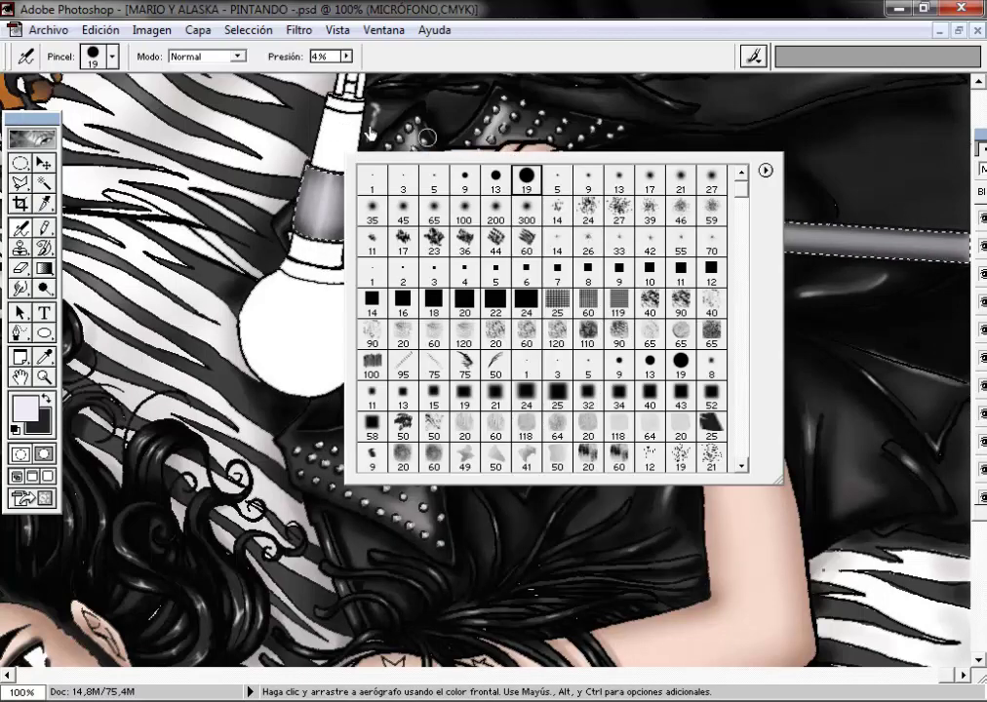
key("Return")
Step: Replace the near-black foreground colour with white
key("x")
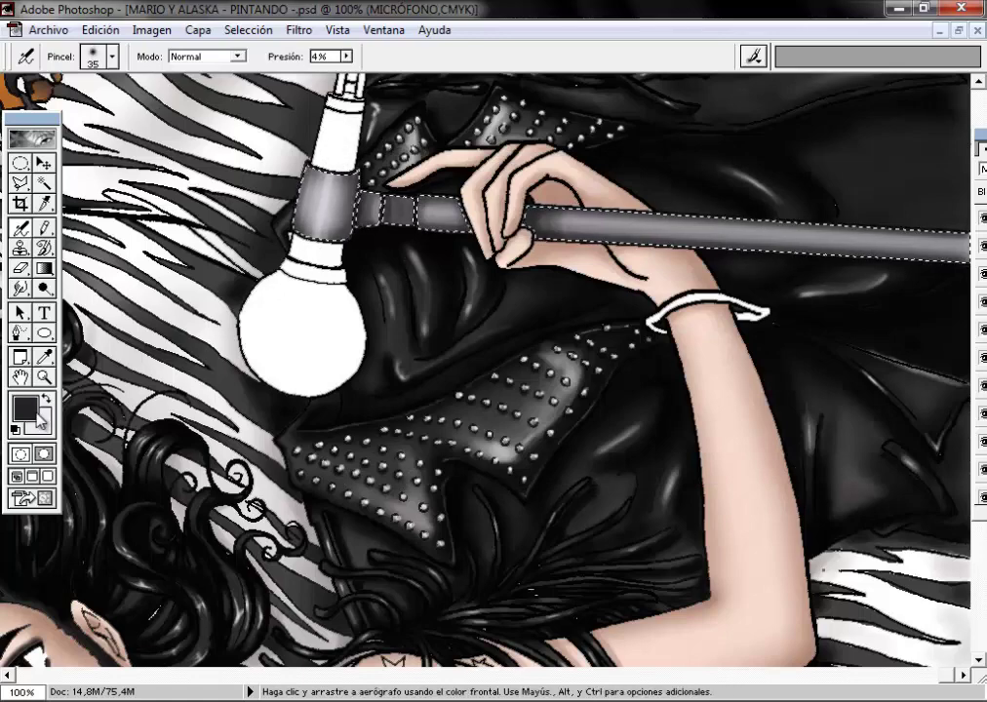
left_click(25, 406)
left_click(847, 178)
Step: Airbrush white highlights on the clamp and the short stand section before the hand, using 5 px and 13 px brushes
right_click(312, 256)
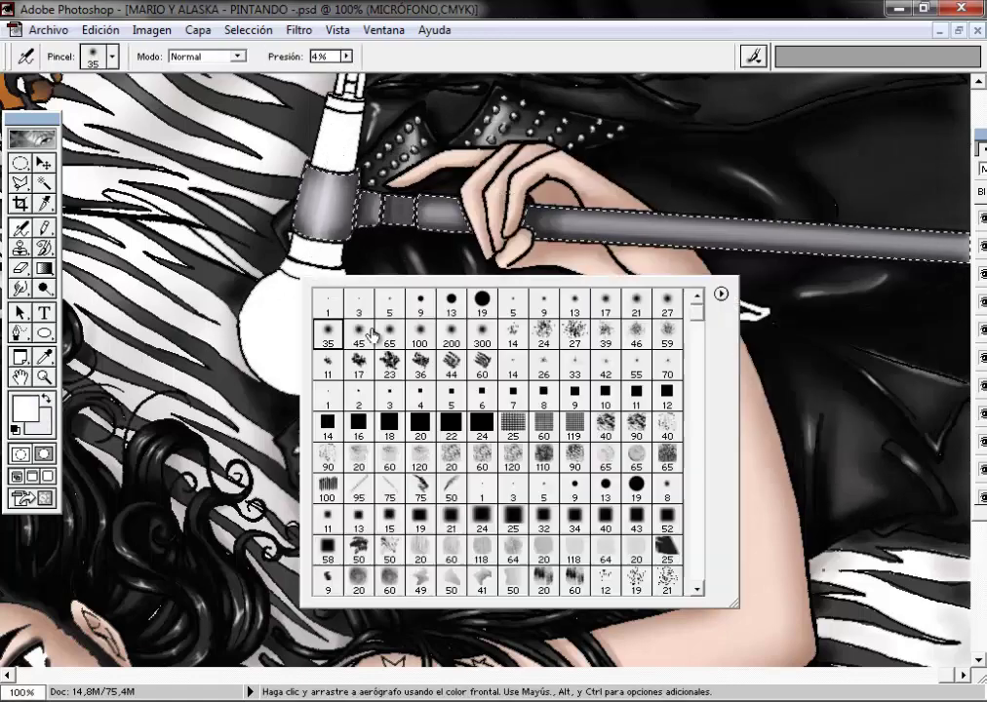
key("Return")
right_click(492, 190)
key("bracketleft")
key("Return")
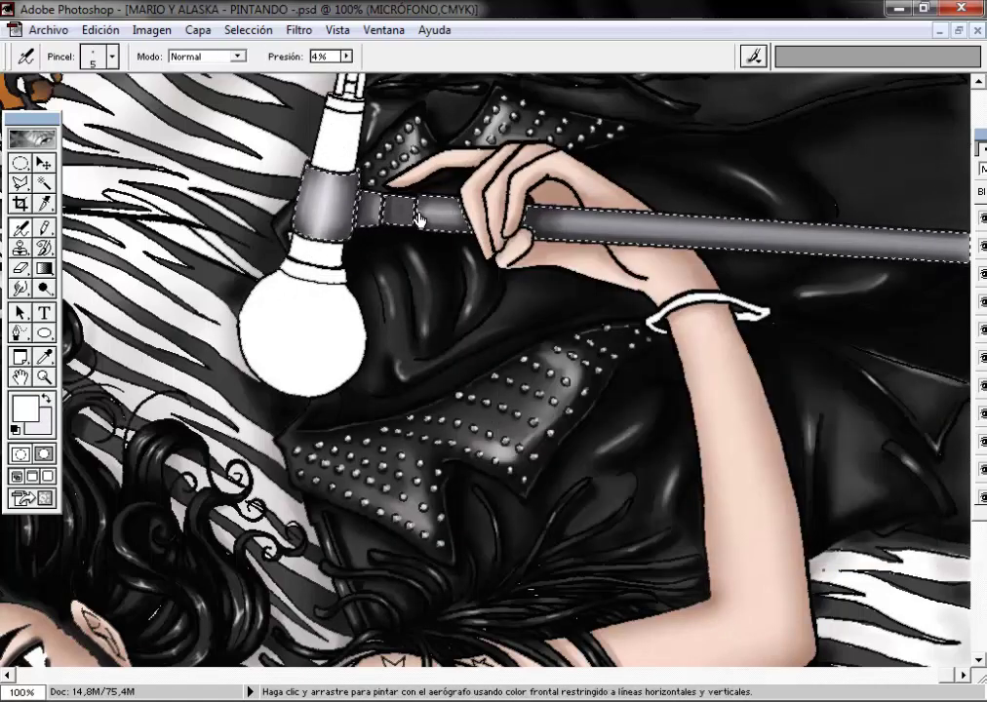
right_click(466, 216)
key("Return")
mouse_move(567, 220)
left_mouse_down()
mouse_move(567, 177)
mouse_move(567, 220)
left_mouse_up()
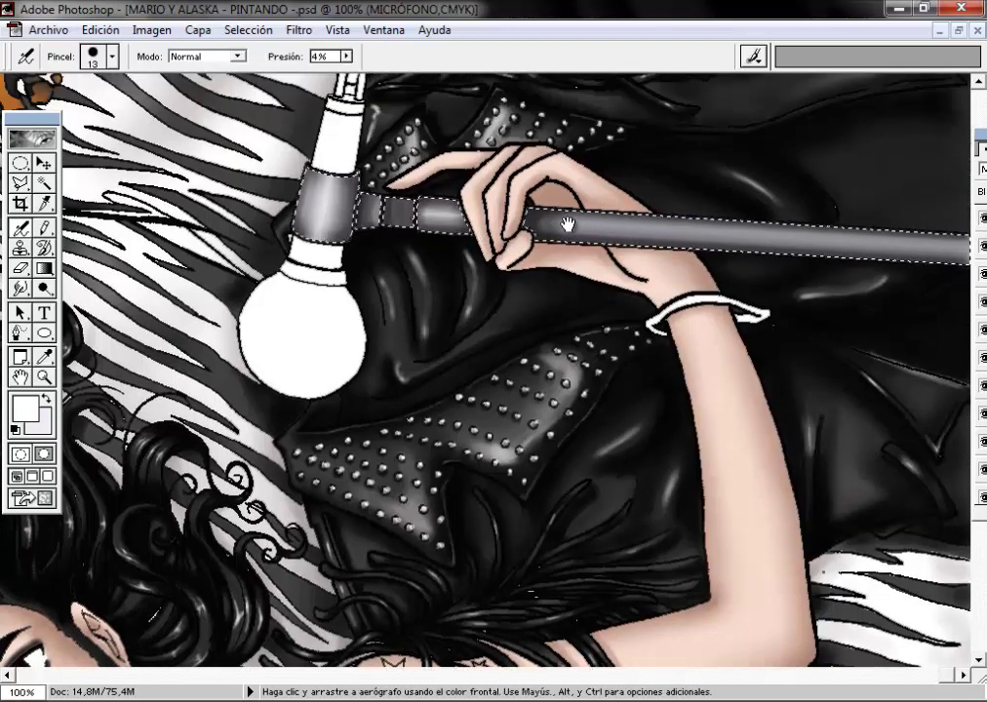
Step: Paint a straight white highlight along the long pole beyond the hand with 5 px and 9 px airbrushes
right_click(963, 246)
key("bracketleft")
key("bracketleft")
key("Return")
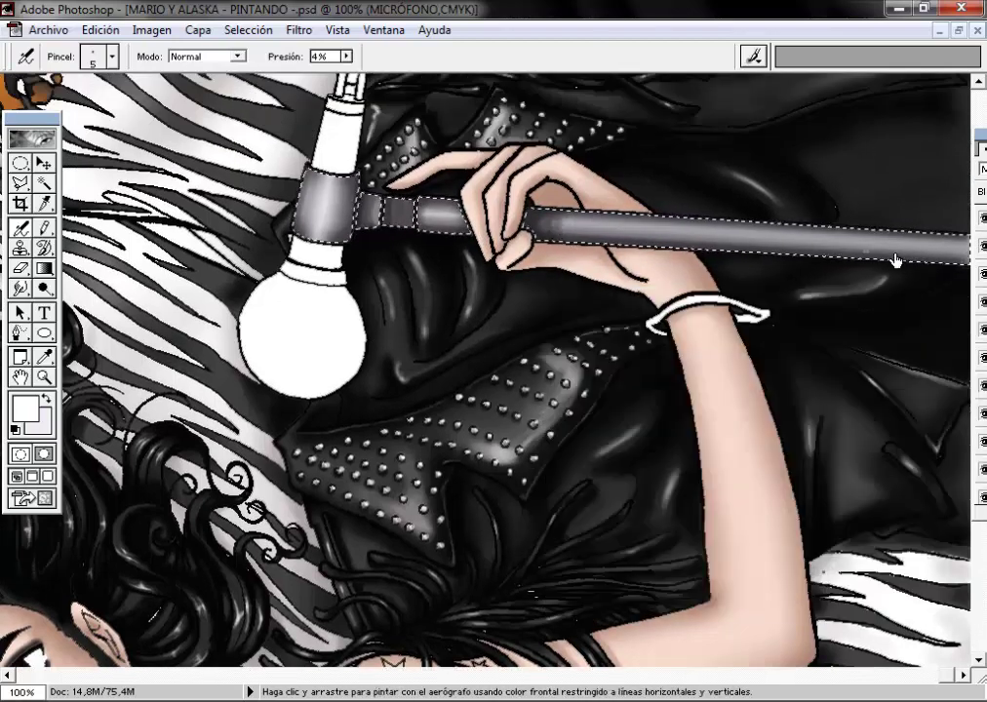
right_click(580, 239)
key("bracketright")
key("Return")
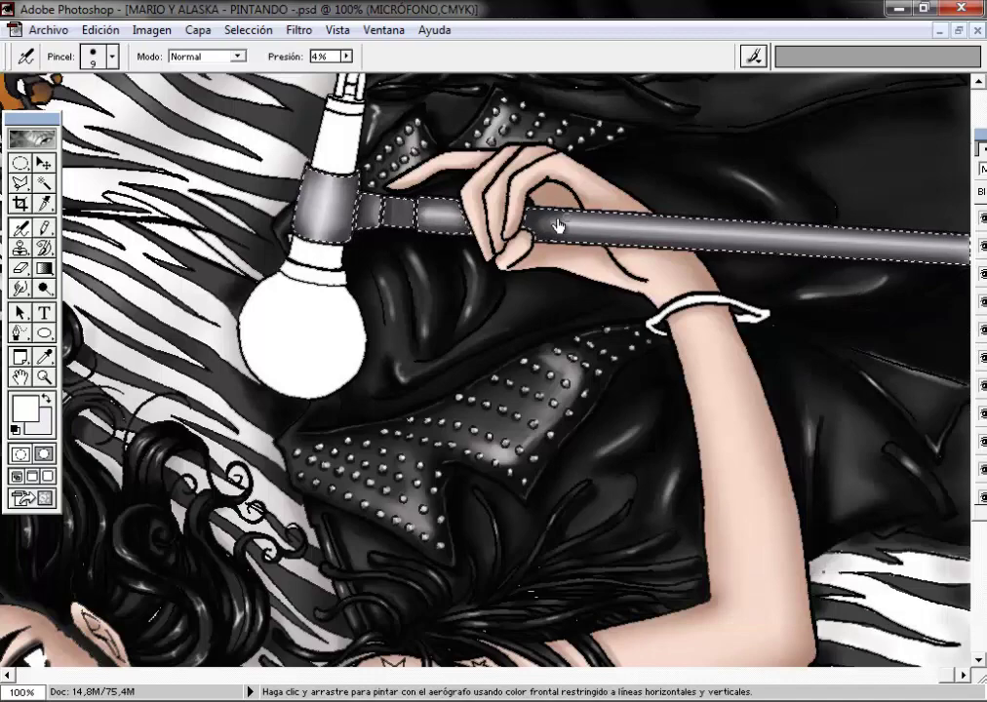
Step: Paint a fine white reflection on the pole beside the fingers with a 3 px airbrush at 13% pressure
left_click_drag(557, 226, 531, 213)
key("ctrl+plus")
left_click_drag(346, 56, 351, 70)
right_click(363, 230)
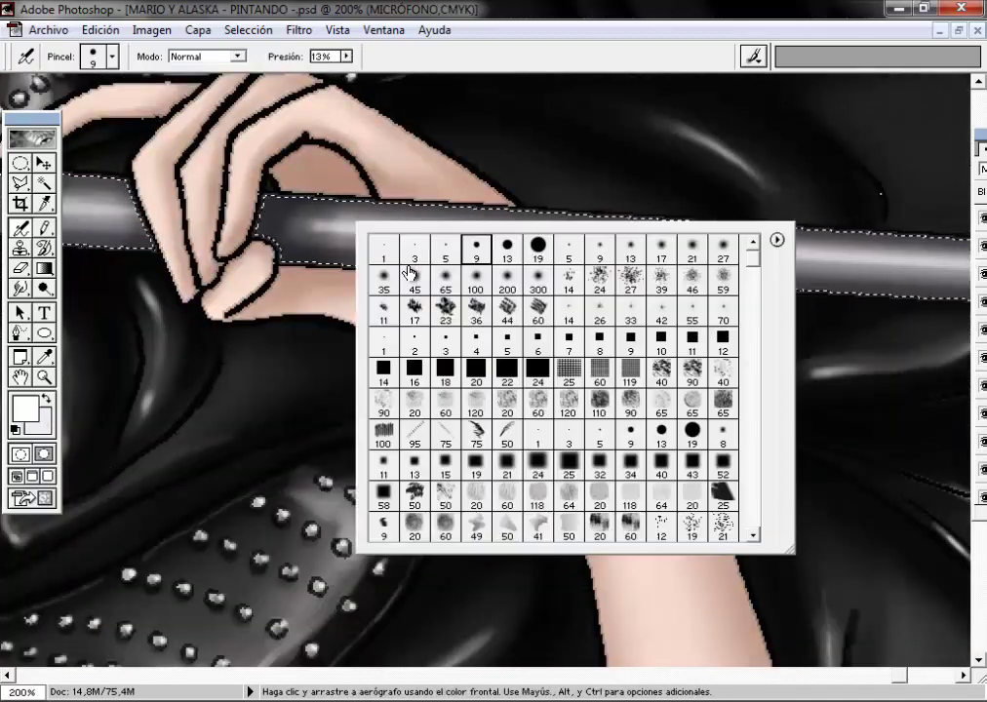
double_click(411, 260)
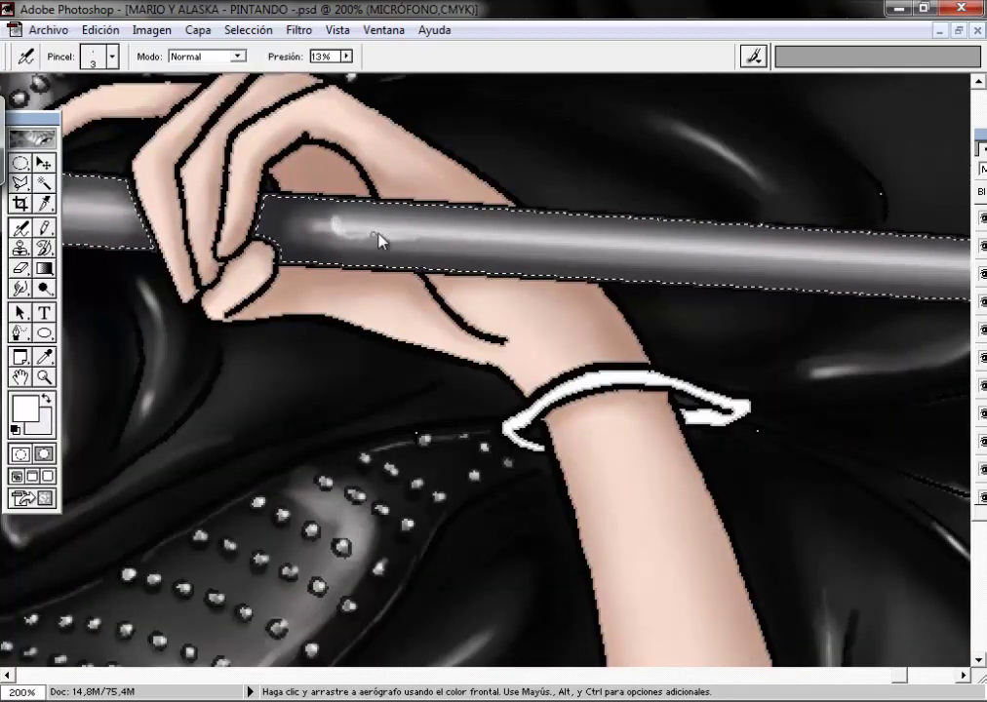
mouse_move(379, 241)
left_mouse_down()
mouse_move(427, 215)
mouse_move(424, 251)
left_mouse_up()
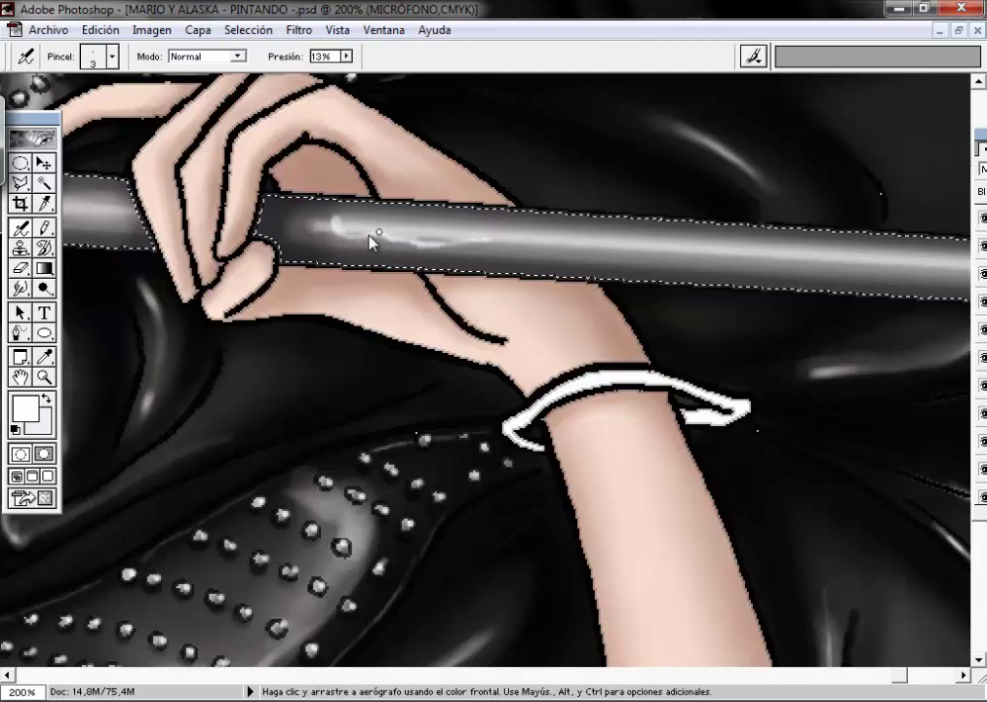
Step: Strengthen the white reflection on the pole beside the fingers with a 5 px airbrush at 13% pressure, and smudge it at 16% pressure
key("bracketright")
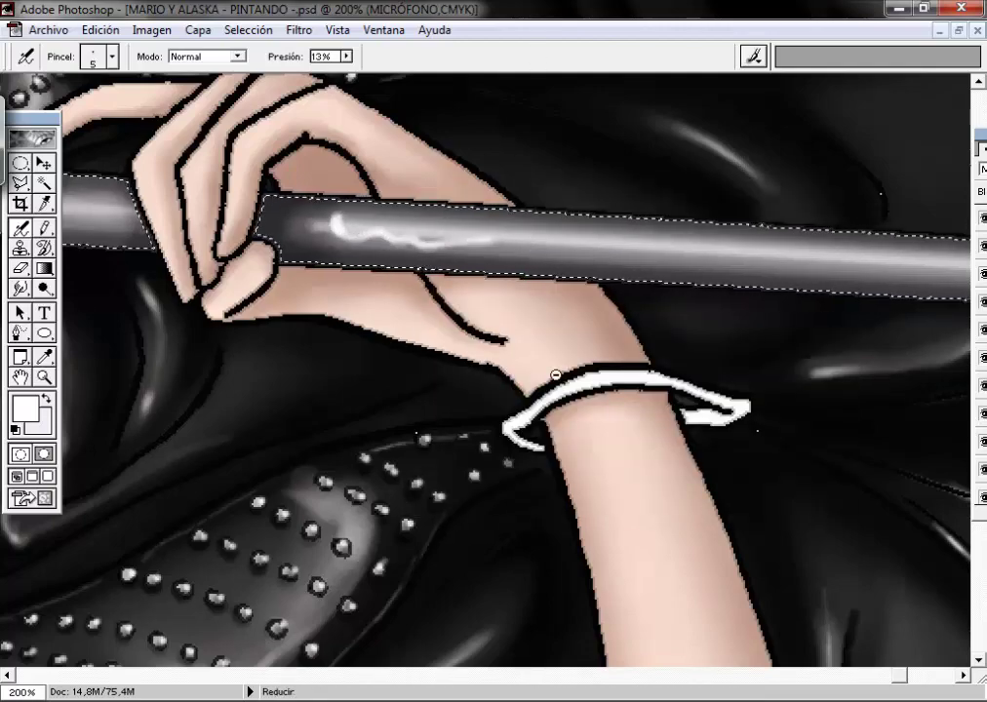
key("ctrl+minus")
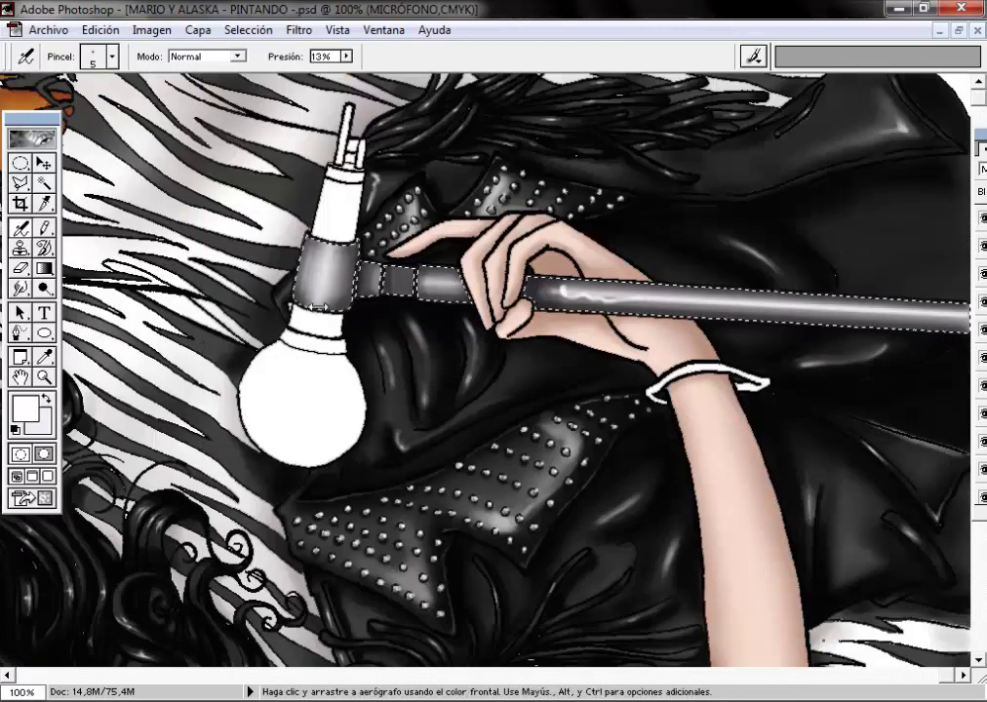
left_click_drag(292, 185, 619, 390)
right_click(548, 337)
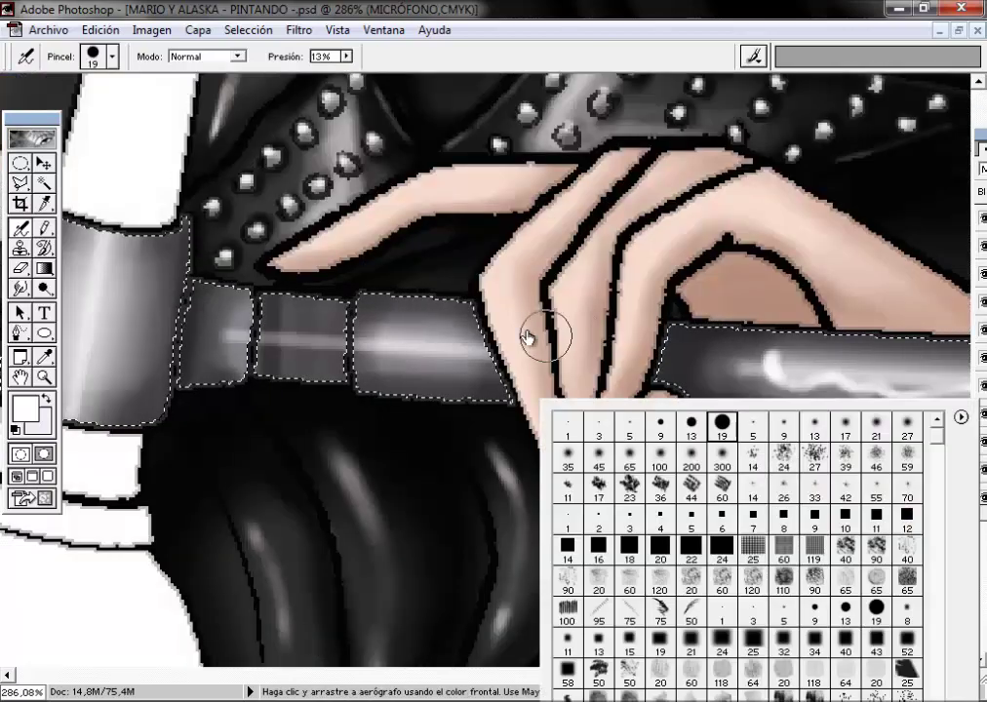
left_click(751, 418)
left_click_drag(346, 56, 331, 68)
mouse_move(727, 441)
left_mouse_down()
mouse_move(456, 304)
mouse_move(420, 320)
mouse_move(562, 324)
mouse_move(819, 358)
left_mouse_up()
key("r")
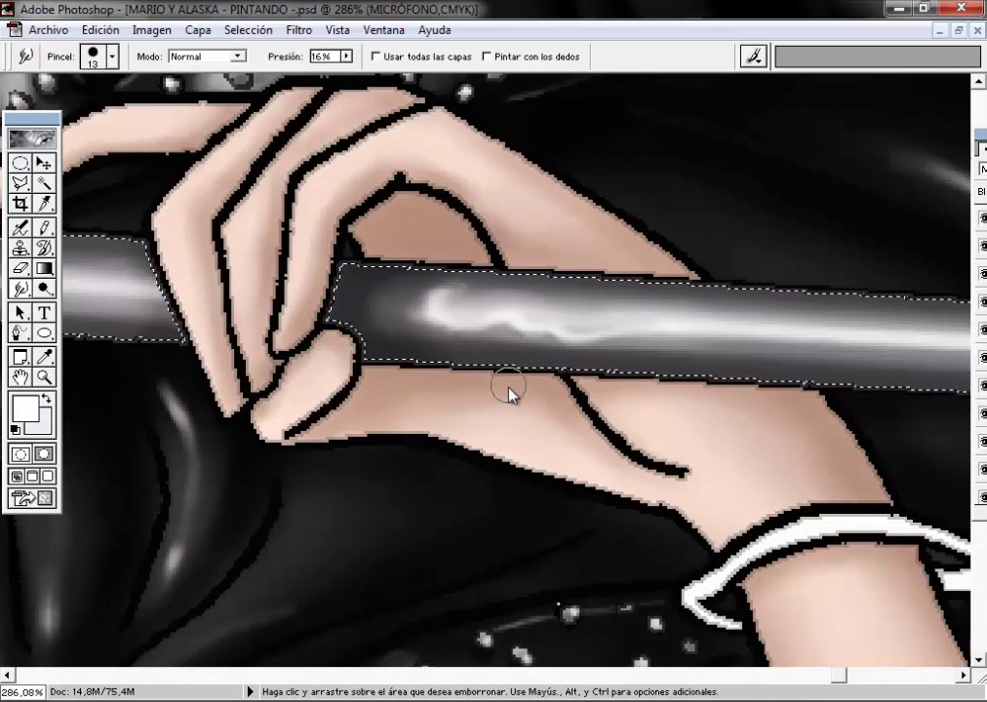
Step: Magic-wand the microphone's remaining white areas on the NO TOCAR xp layer at tolerance 32, and make the MICRÓFONO layer active
key("ctrl+minus")
key("ctrl+minus")
key("ctrl+minus")
key("F7")
key("F7")
key("alt+shift+bracketleft")
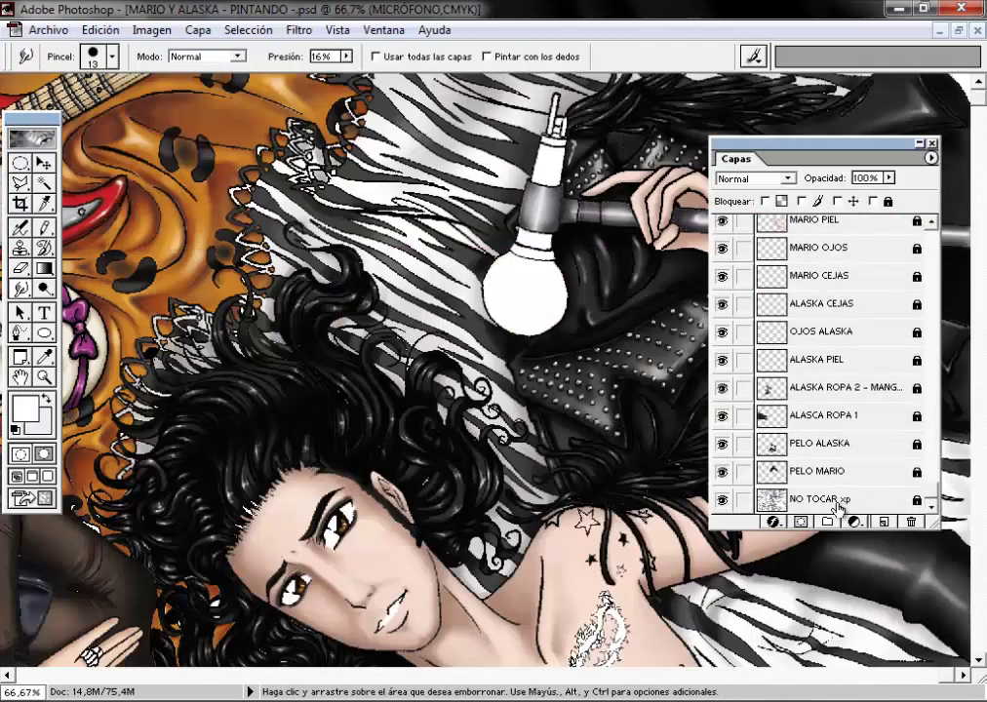
left_click(43, 186)
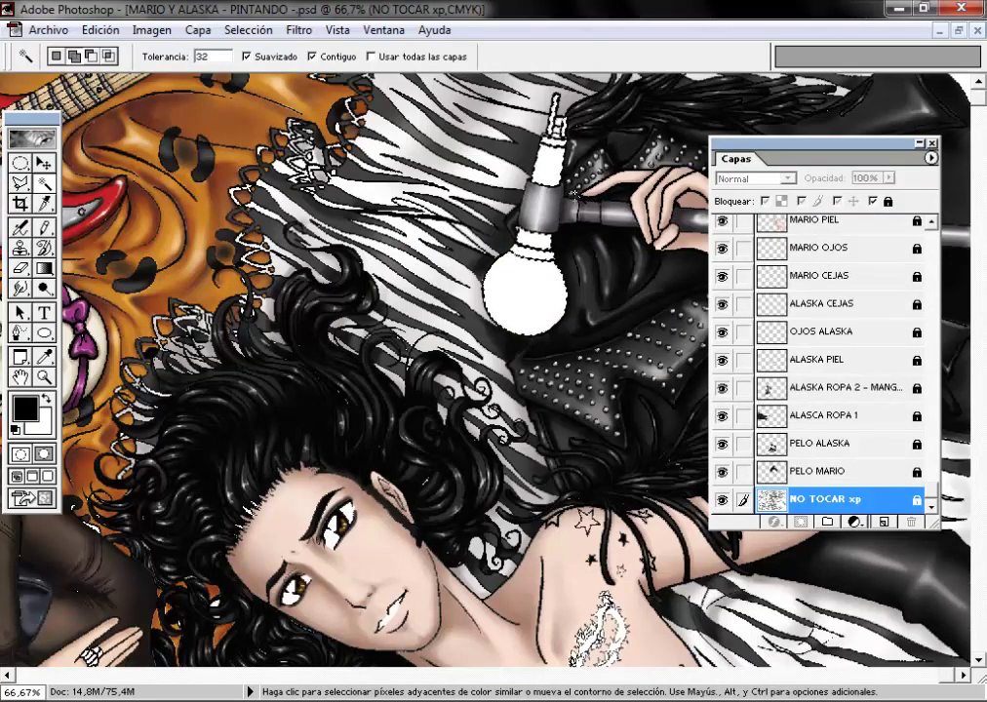
key("alt+shift+bracketright")
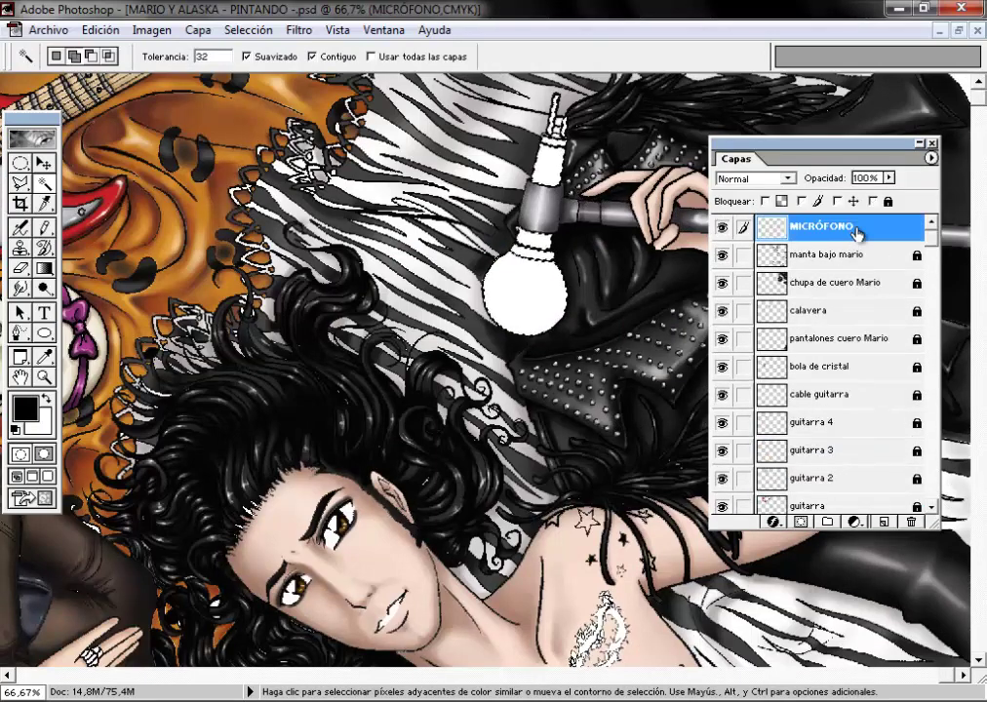
Step: Choose a light grey foreground and fill the selected microphone head, neck and handle with a 100 px pencil
left_click(30, 414)
left_click(453, 348)
left_click(868, 174)
left_click(30, 414)
left_click(458, 312)
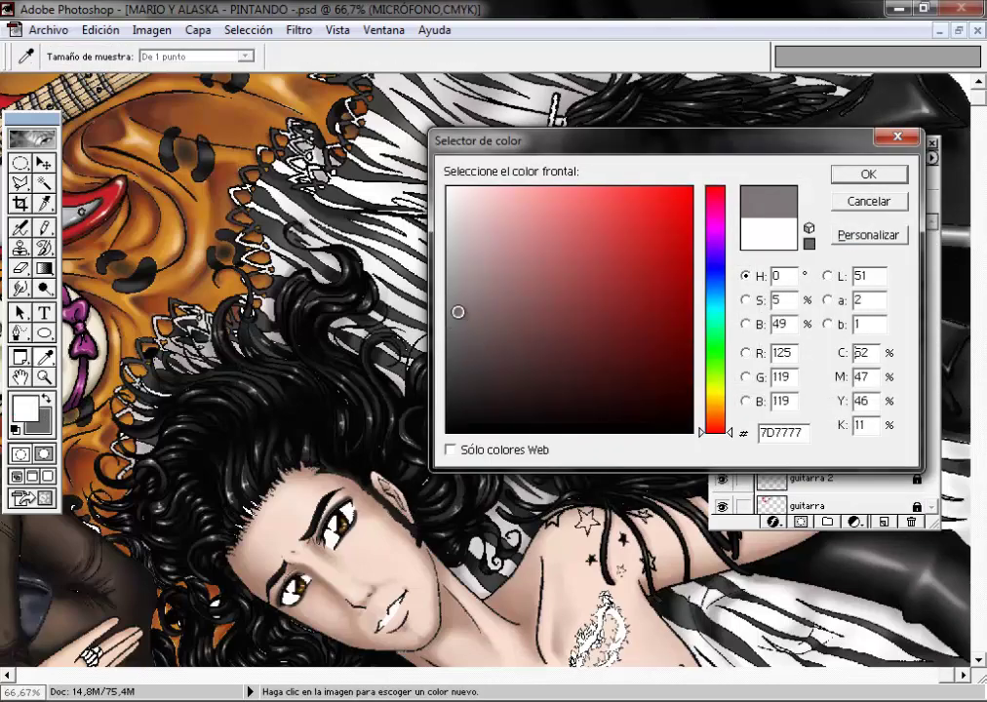
left_click_drag(457, 312, 451, 280)
left_click(867, 174)
key("b")
mouse_move(526, 263)
left_mouse_down()
mouse_move(540, 341)
mouse_move(533, 305)
left_mouse_up()
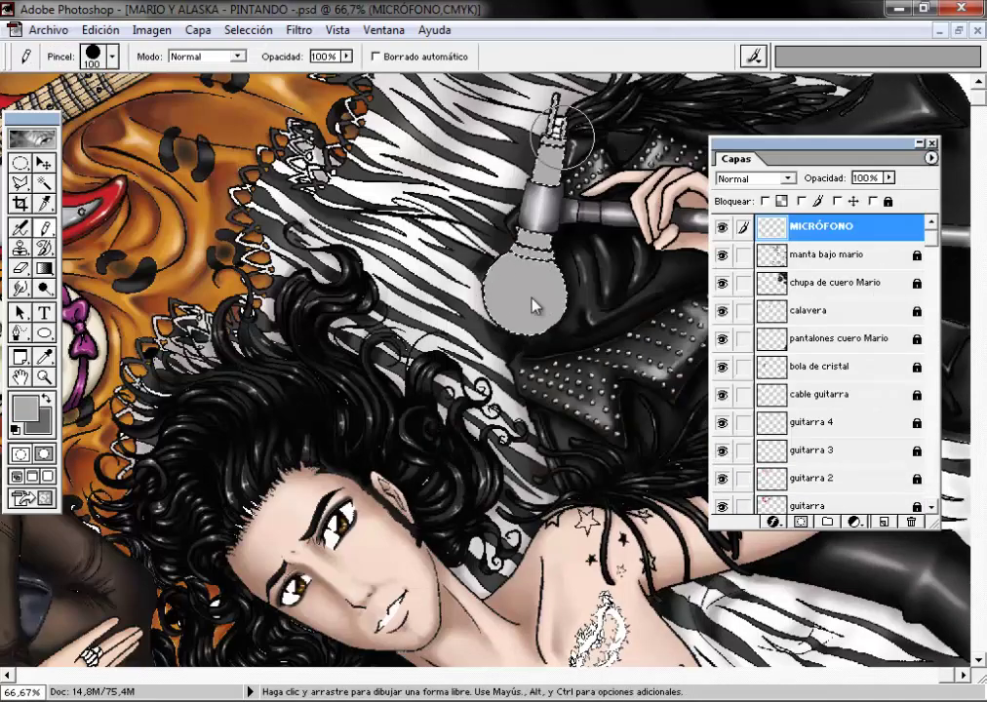
Step: Change the foreground colour to a dark grey for the microphone's shading
left_click(31, 415)
left_click(457, 348)
left_click(867, 173)
left_click(31, 415)
left_click(451, 331)
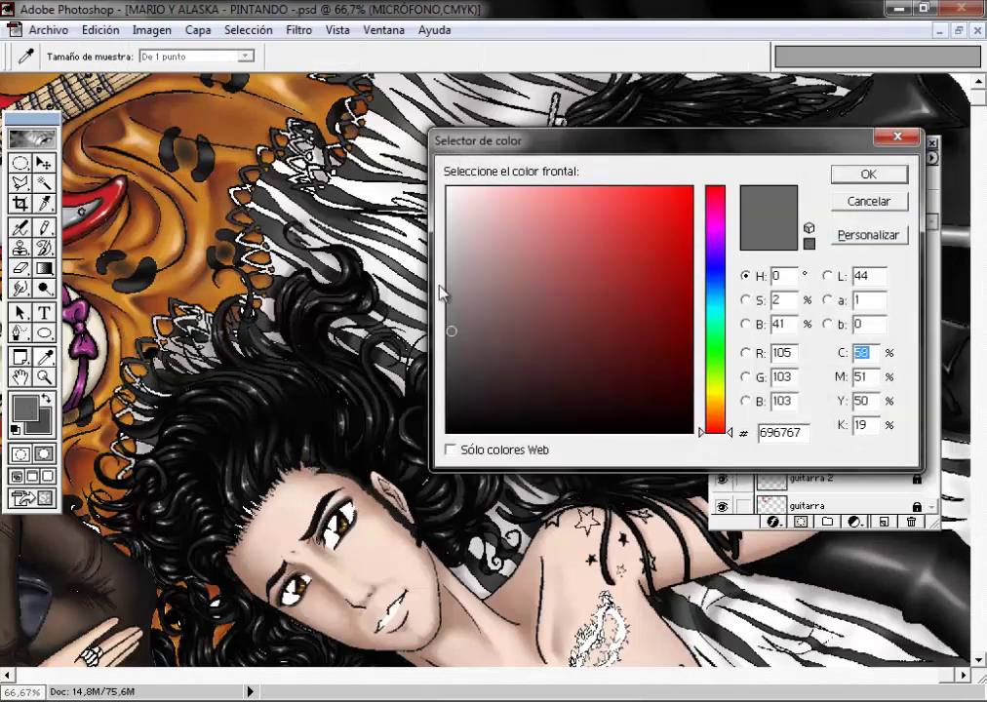
left_click(868, 174)
Step: Airbrush soft dark grey shading on the microphone with 35 px and 65 px brushes at 8% pressure
key("j")
left_click_drag(734, 137, 884, 118)
key("ctrl+plus")
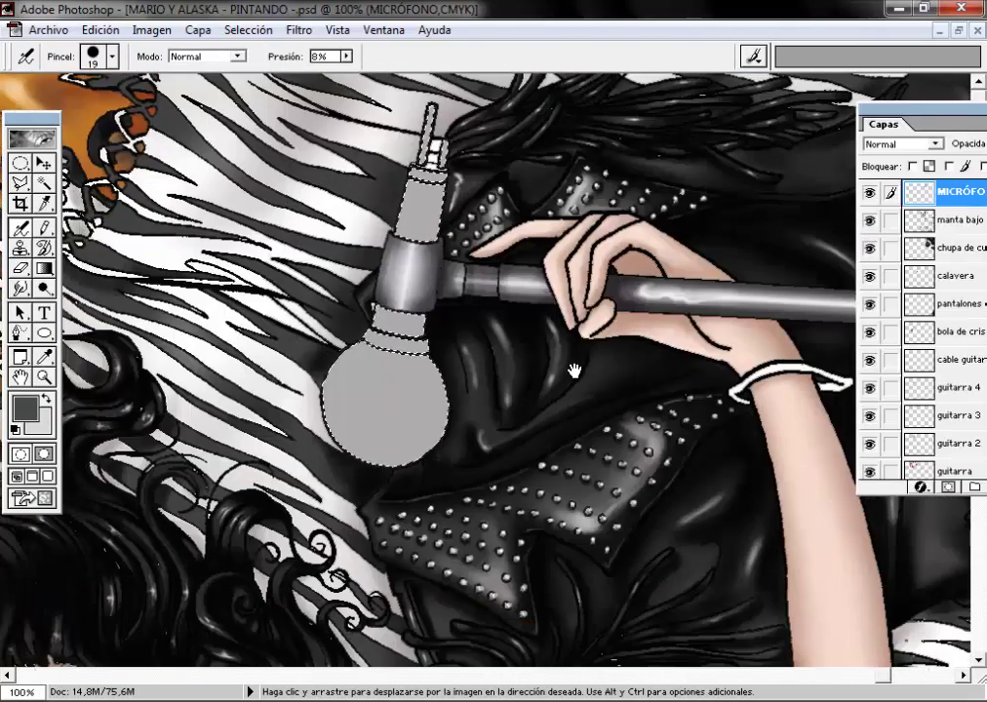
left_click_drag(575, 371, 599, 372)
right_click(551, 326)
double_click(625, 376)
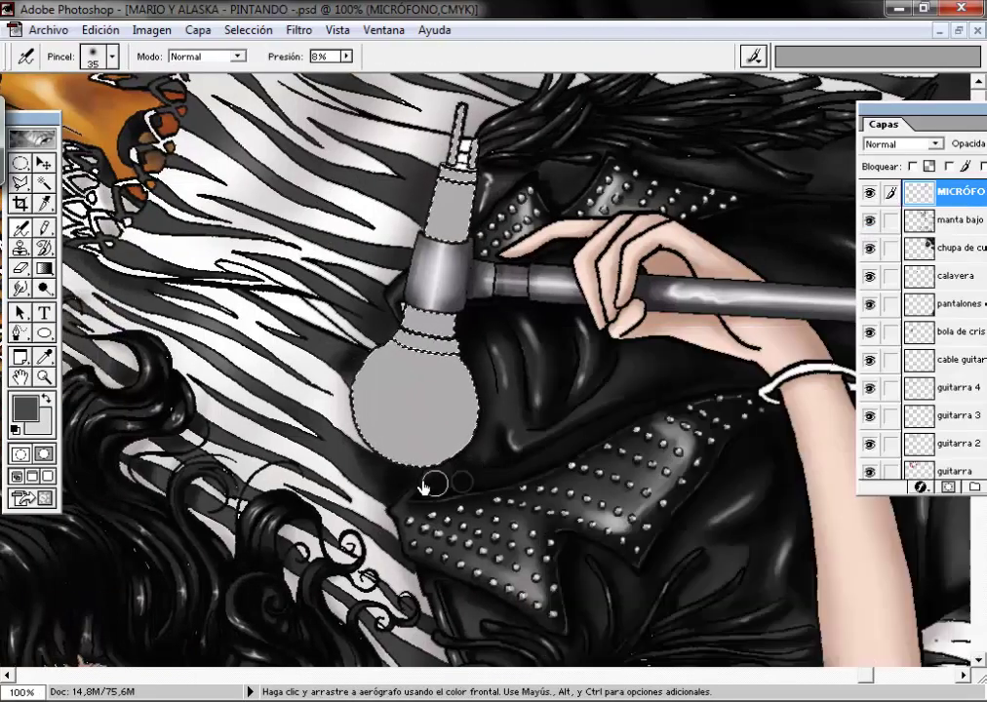
right_click(456, 358)
double_click(464, 336)
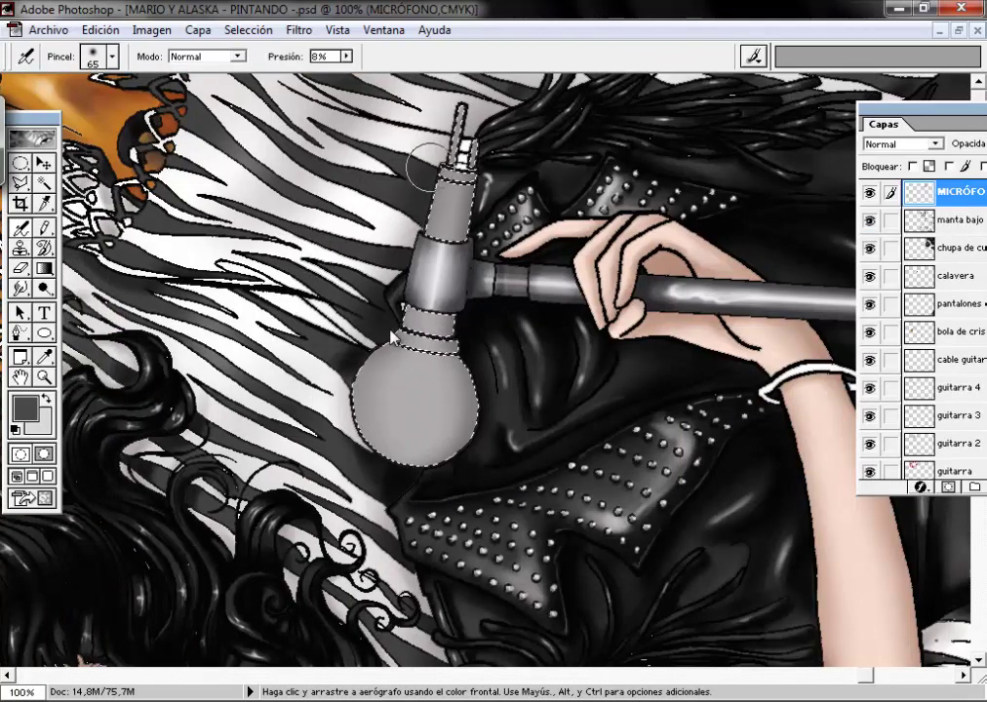
Step: Deepen the shading on the neck and handle with a 19 px airbrush at 8%, and the head's edges with 35 px at 3%
right_click(407, 342)
left_click(721, 346)
left_click(462, 348)
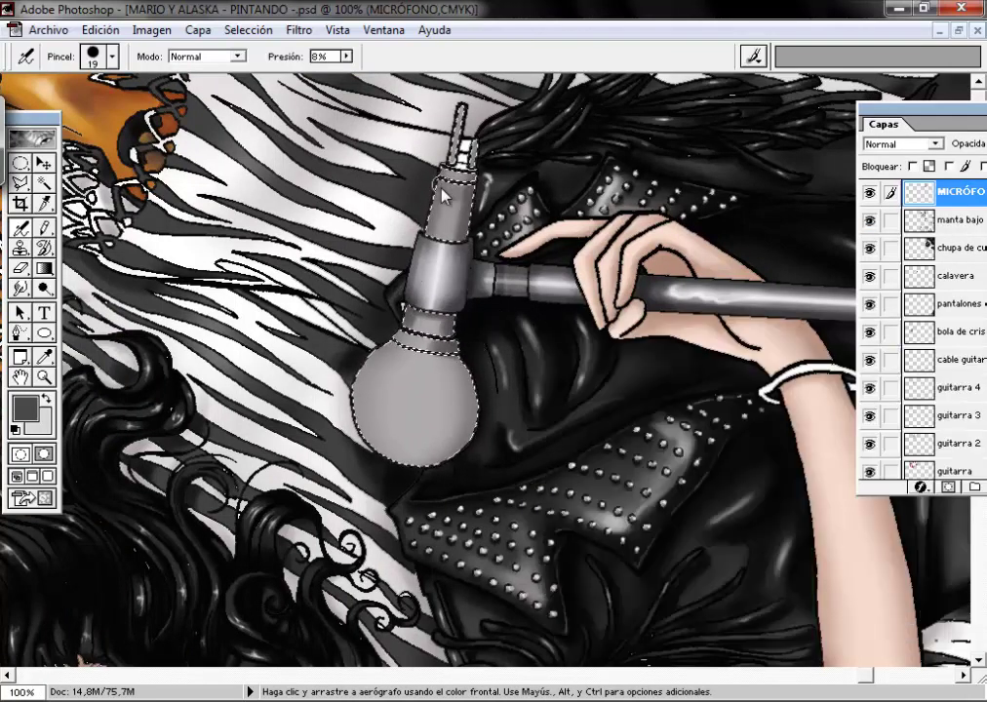
right_click(467, 278)
double_click(848, 295)
key("0")
key("3")
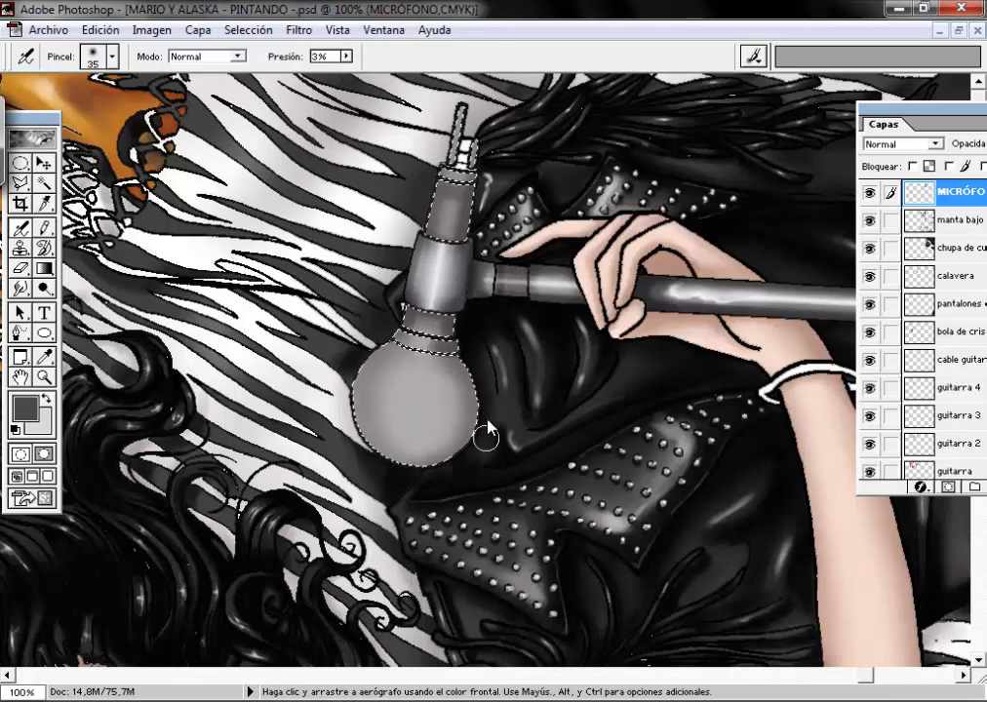
Step: Cover the round microphone head with solid dark grey using the 100 px pencil
left_click(34, 415)
left_click(851, 181)
key("b")
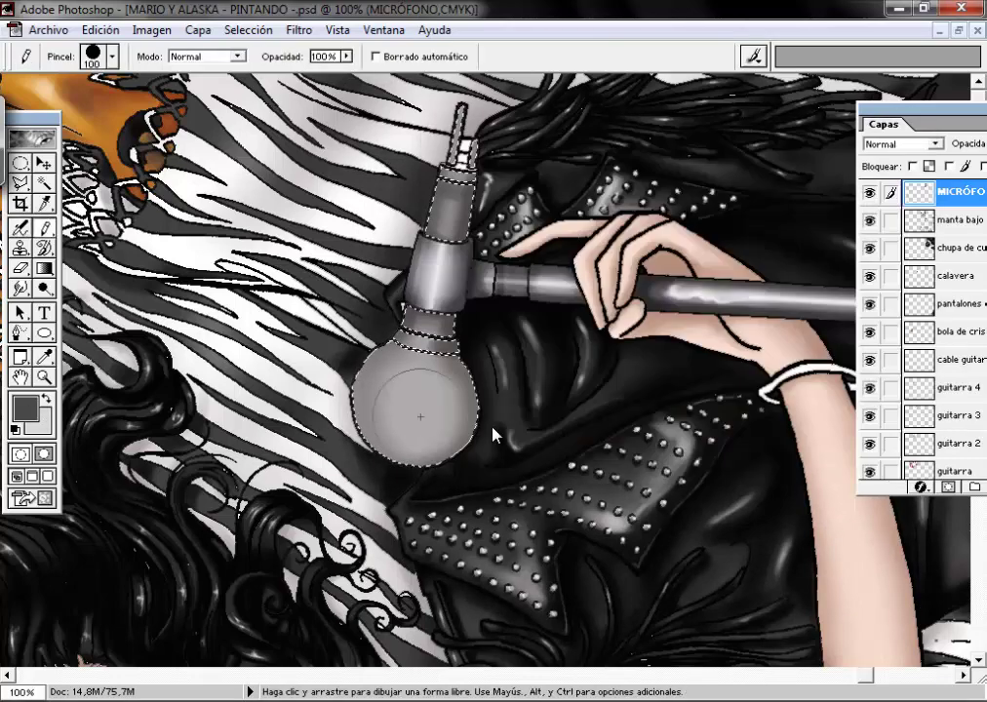
left_click_drag(388, 337, 387, 402)
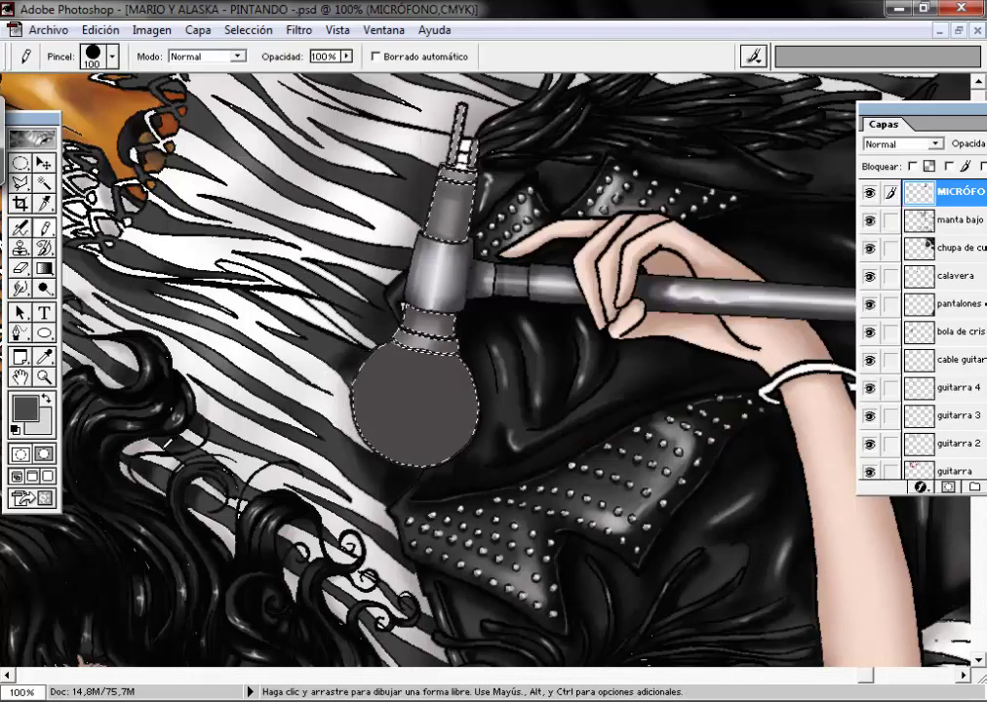
Step: Set the foreground colour to a near-black grey and choose a soft 65 px airbrush
left_click(26, 407)
left_click(870, 171)
key("j")
right_click(487, 441)
double_click(568, 458)
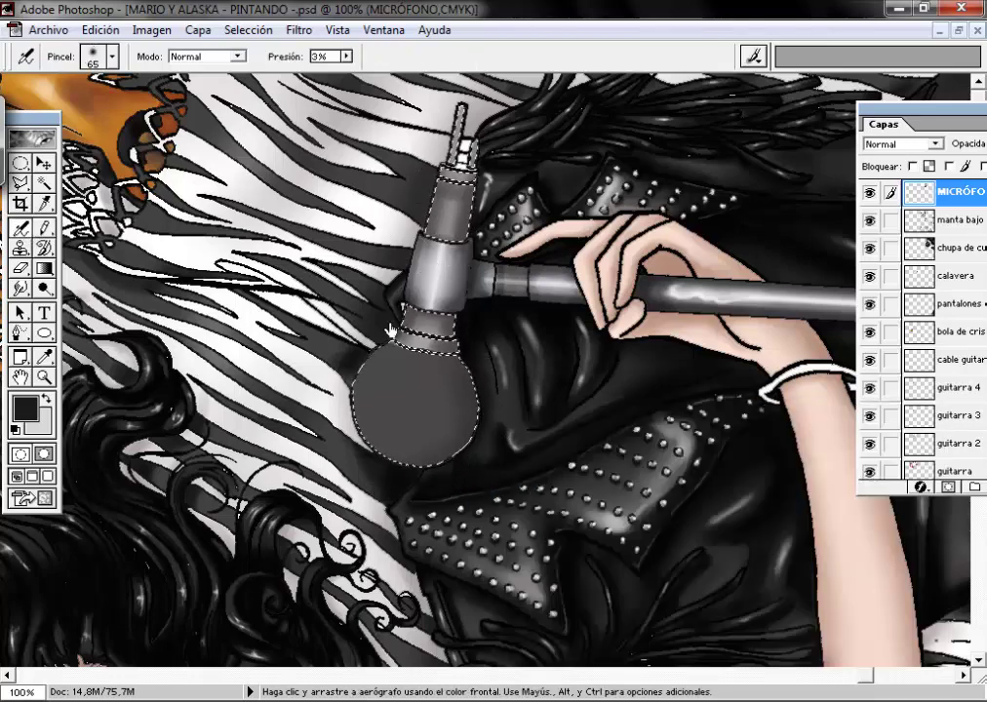
Step: Airbrush a near-black mesh texture on the microphone head with the 119 px grid brush at 3% pressure
right_click(493, 435)
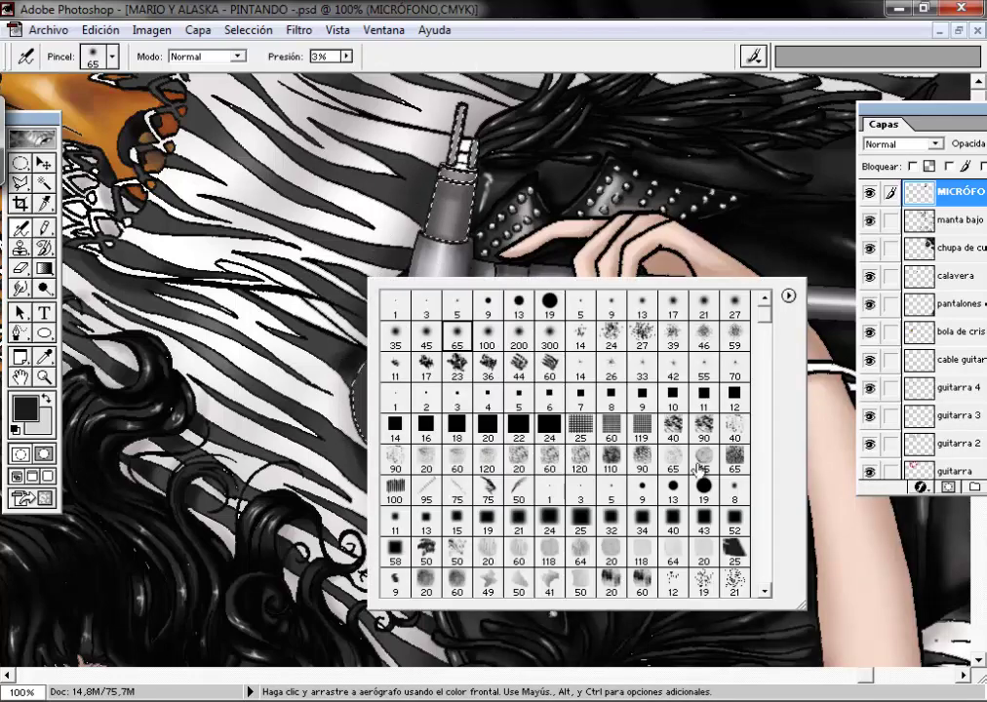
left_click_drag(868, 659, 775, 597)
scroll(766, 304, "up", 3)
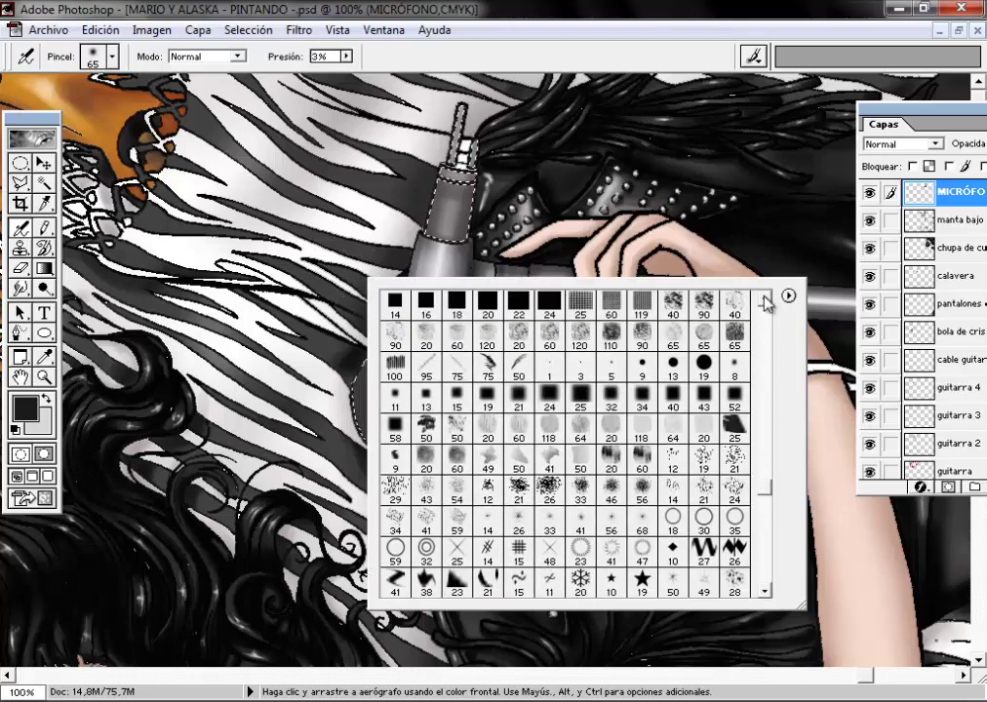
left_click(580, 317)
left_click(642, 317)
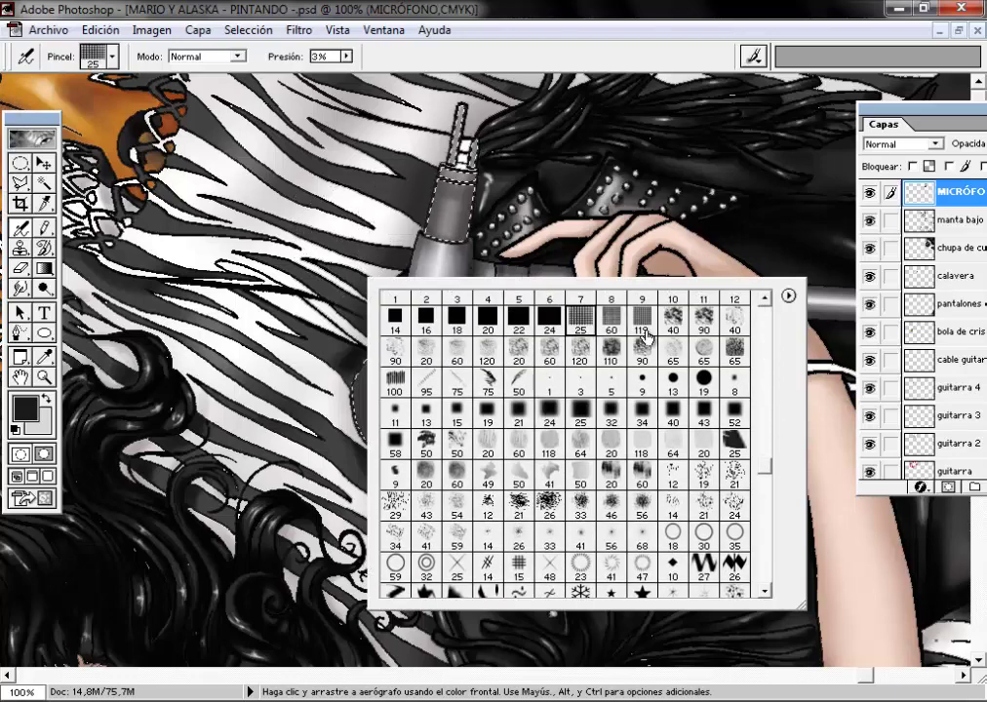
left_click(413, 431)
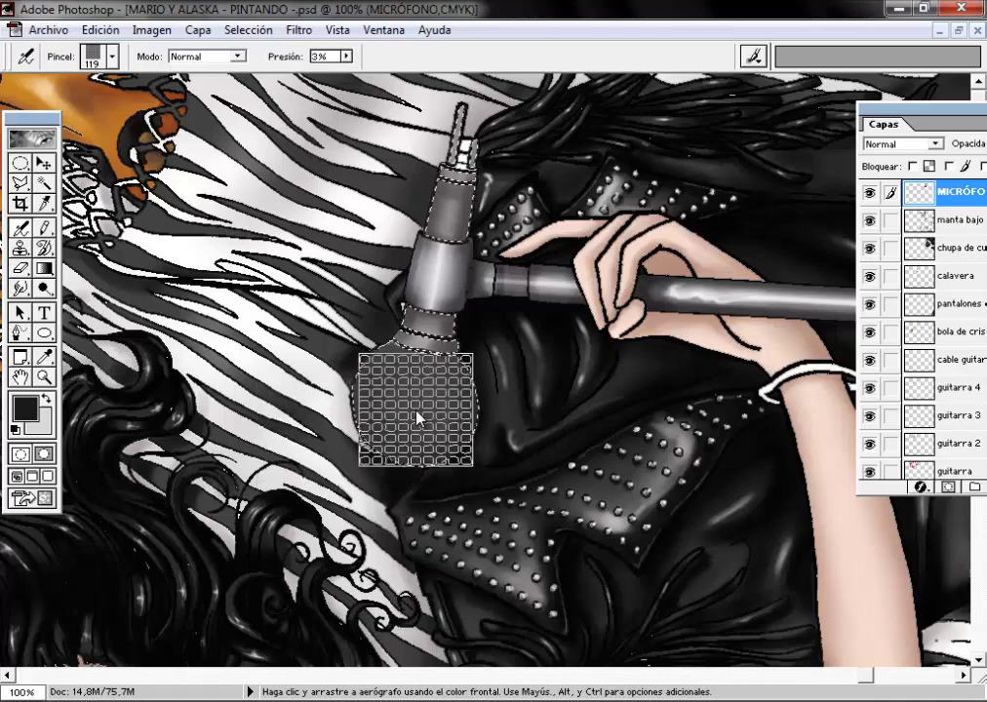
mouse_move(476, 425)
left_mouse_down()
mouse_move(419, 628)
mouse_move(451, 407)
mouse_move(482, 417)
left_mouse_up()
Step: Try light grey textures on the microphone head with the 65 px swirl, 60 px grid and 90 px rough brushes
key("x")
right_click(383, 404)
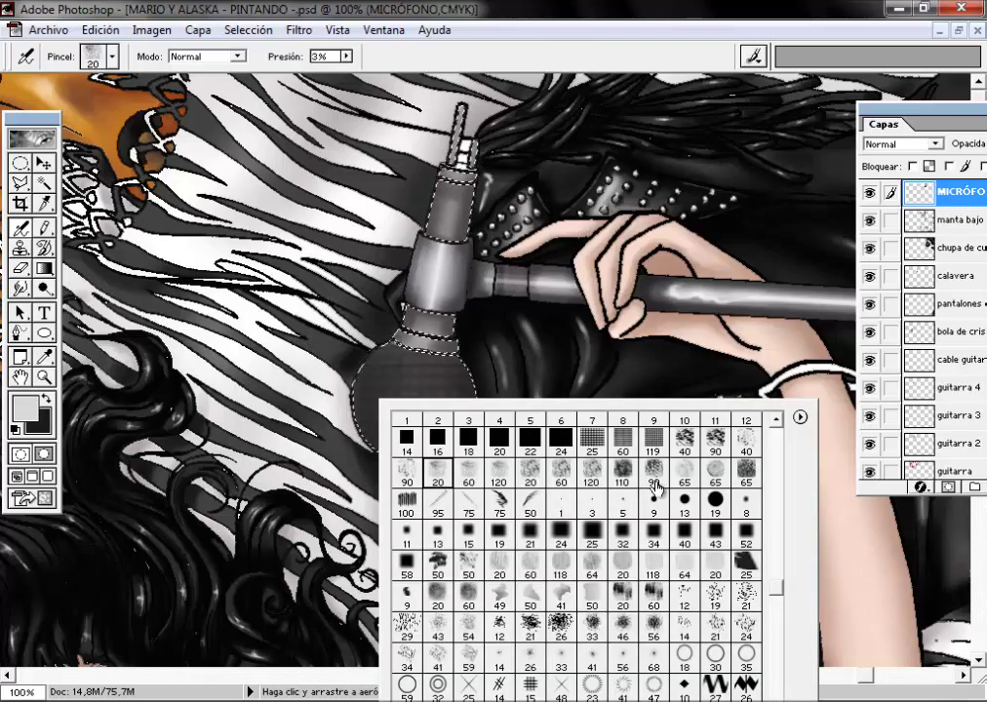
double_click(685, 470)
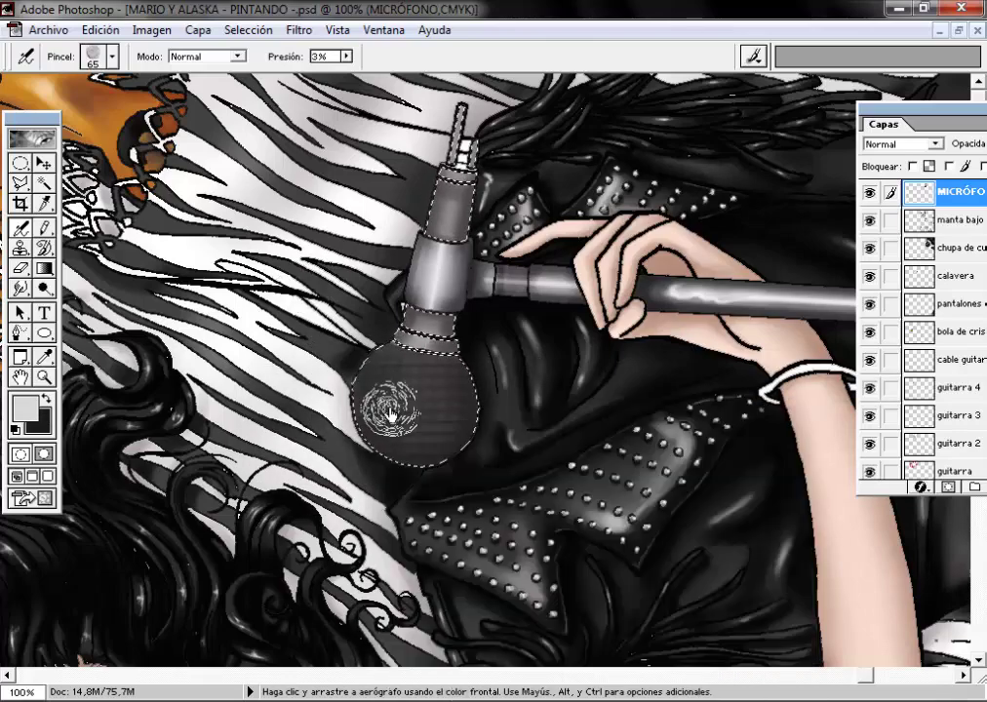
right_click(335, 451)
double_click(392, 408)
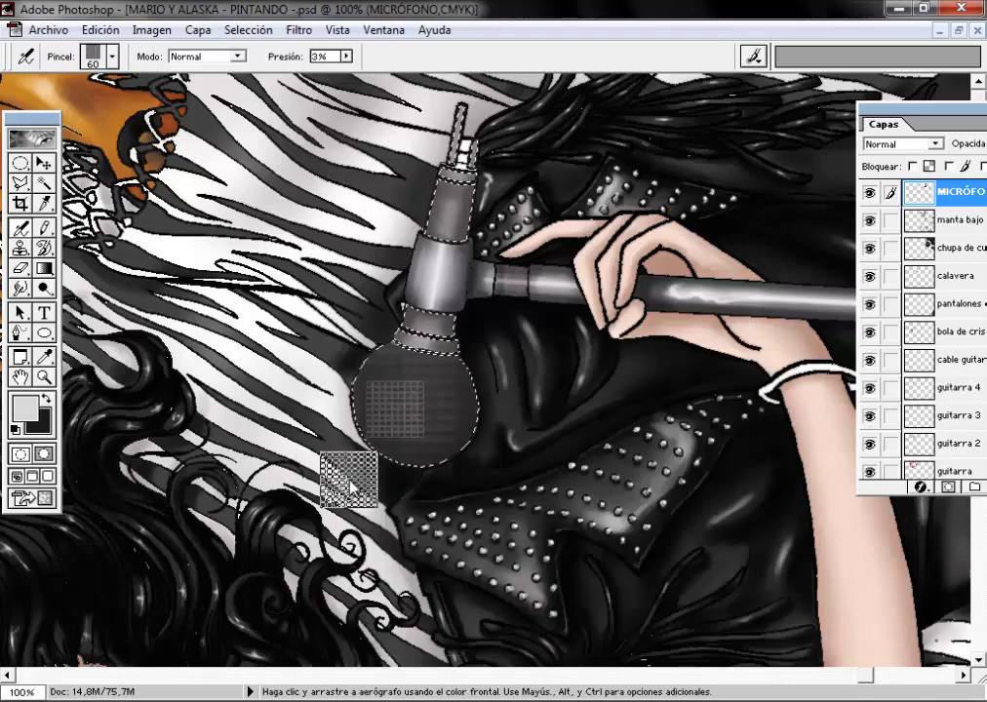
right_click(231, 358)
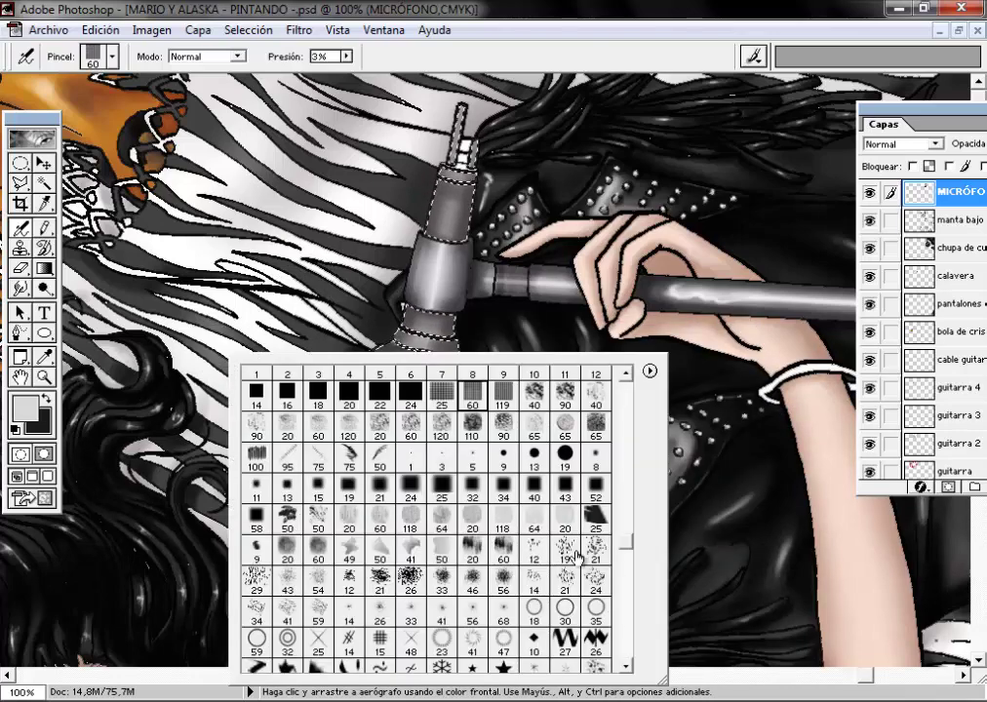
left_click(379, 514)
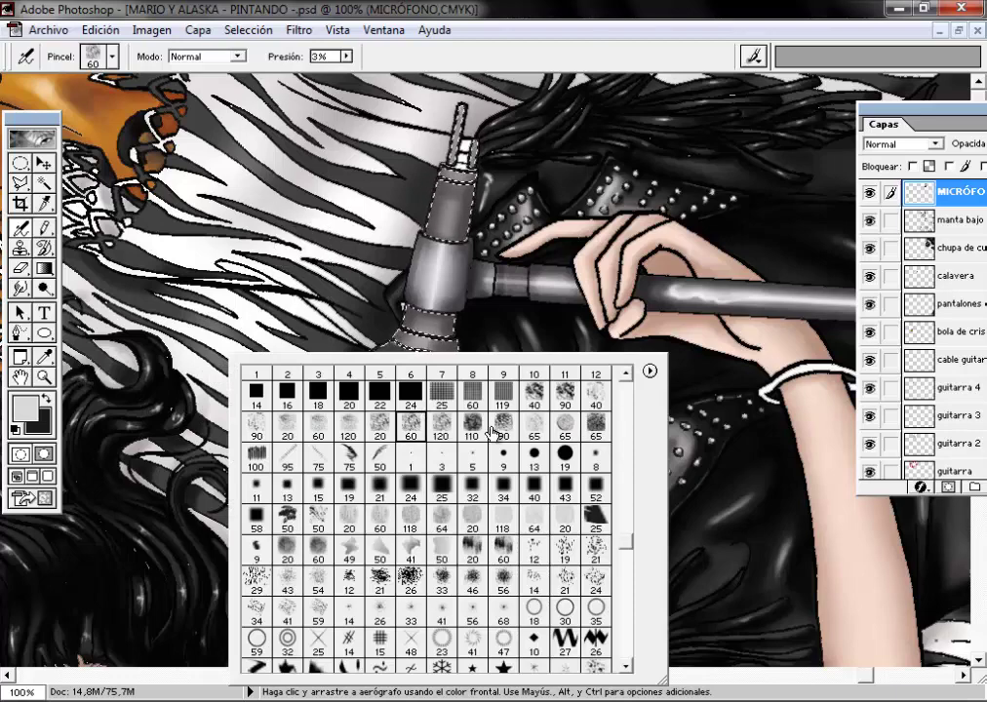
double_click(494, 427)
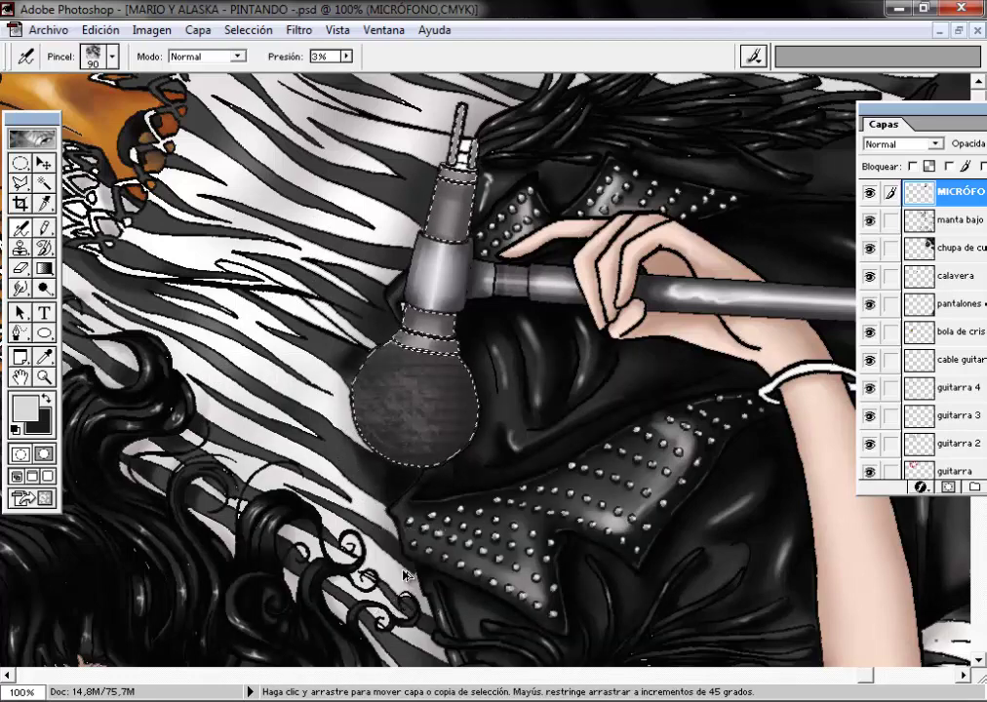
Step: Airbrush a faint light grey sheen on the microphone head with soft 65 px and 100 px brushes at 3% pressure
right_click(210, 352)
double_click(508, 409)
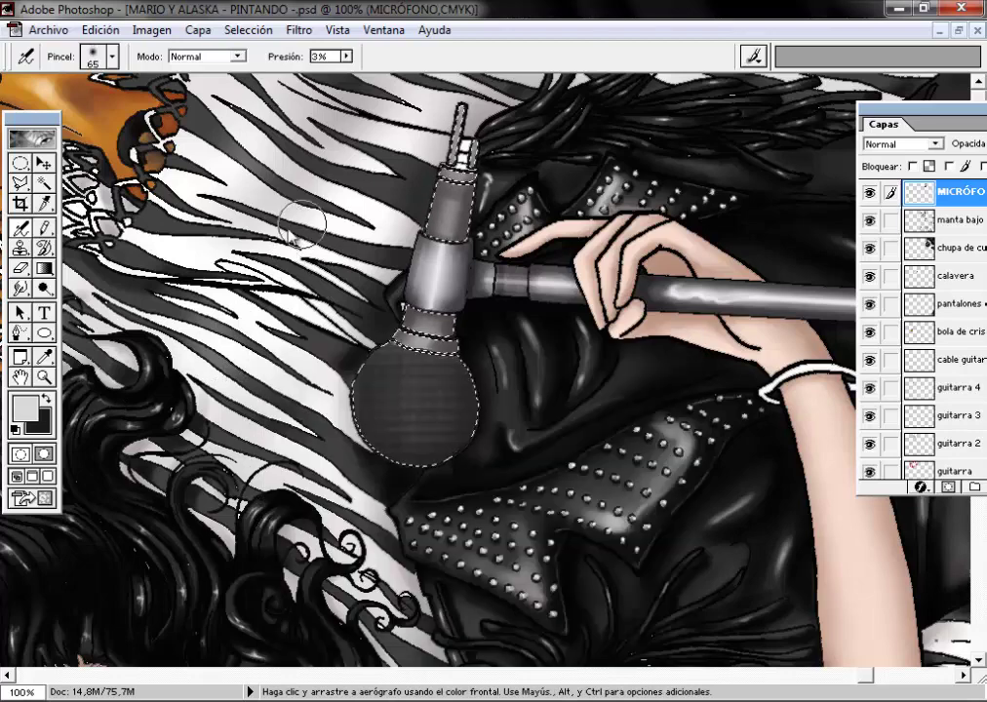
right_click(302, 226)
double_click(326, 254)
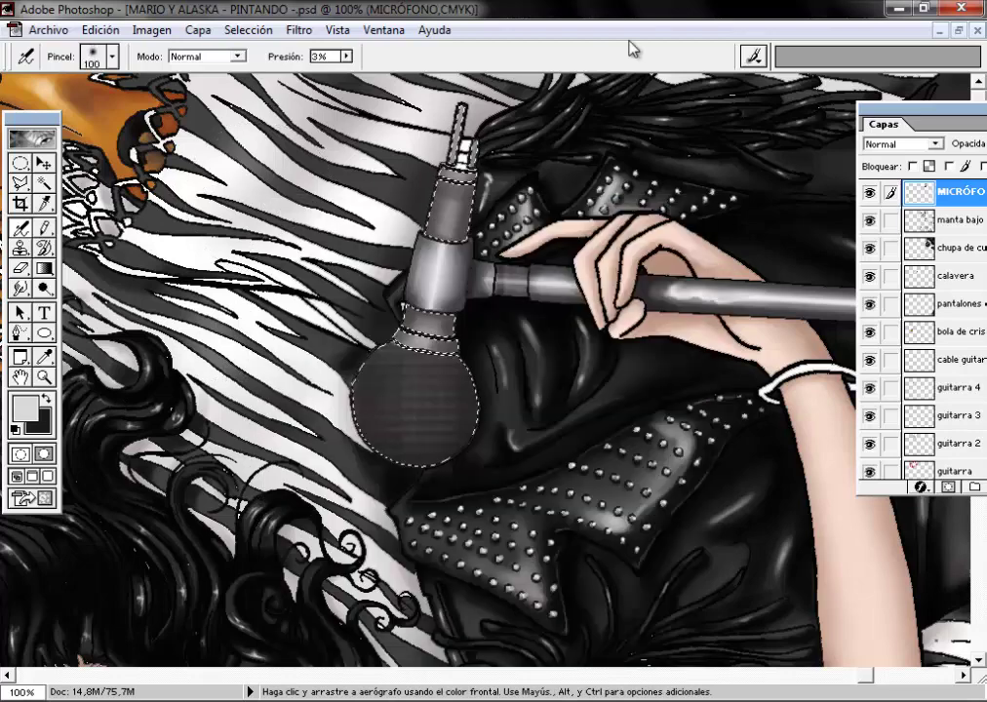
Step: Set the foreground colour to near-black 080808 and airbrush shadows on the microphone's edges with a 35 px brush at 3% pressure
left_click(46, 399)
left_click(25, 408)
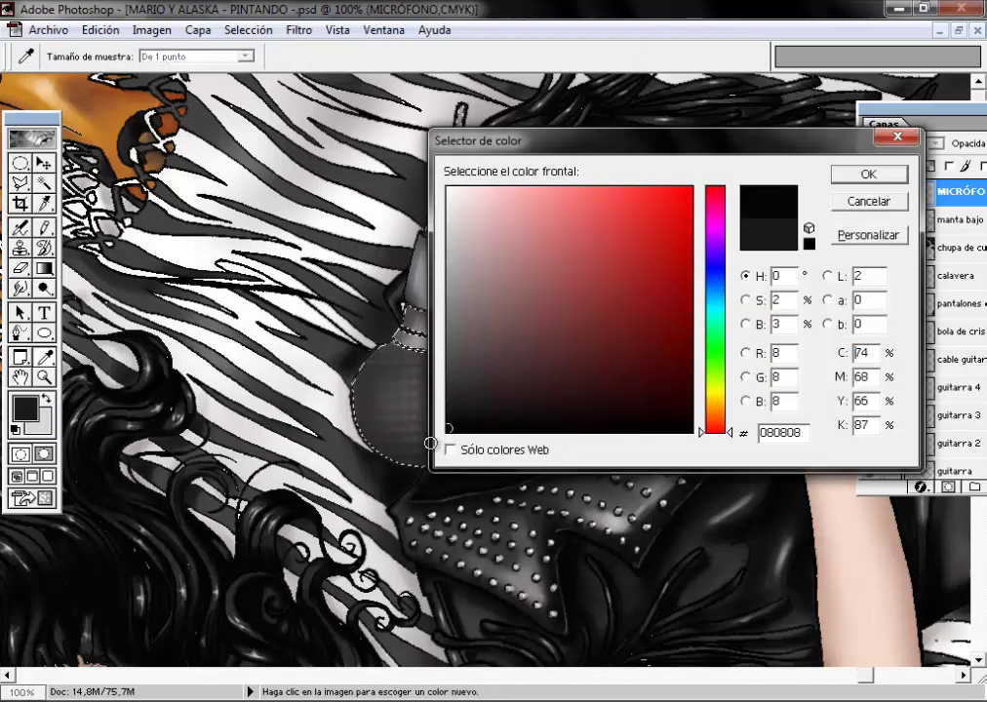
key("Escape")
right_click(494, 497)
left_click(666, 423)
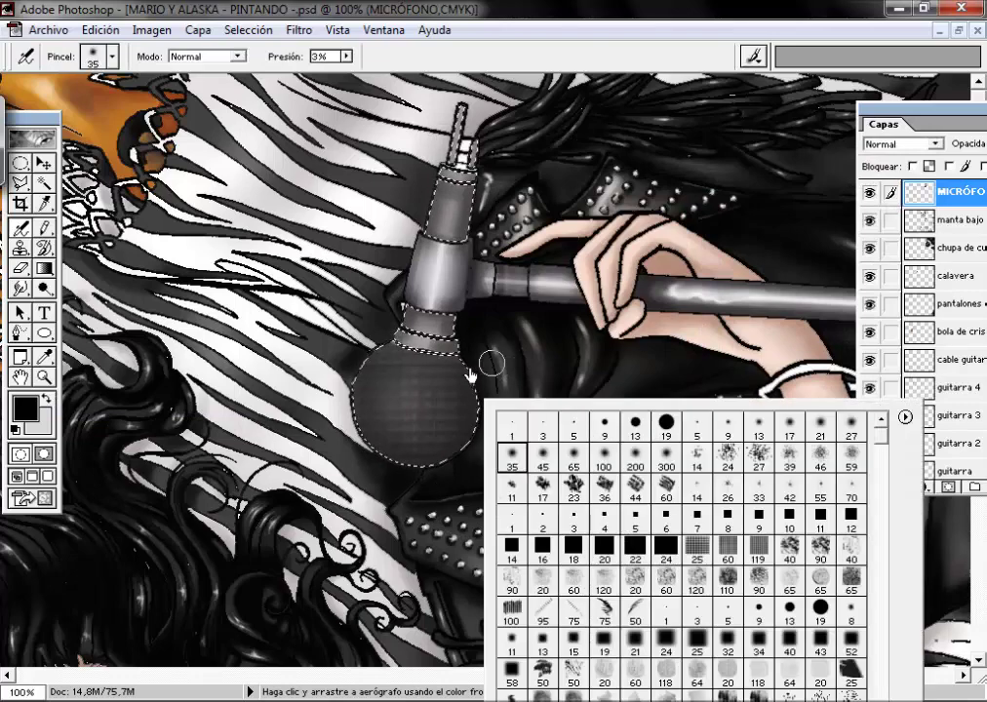
key("Escape")
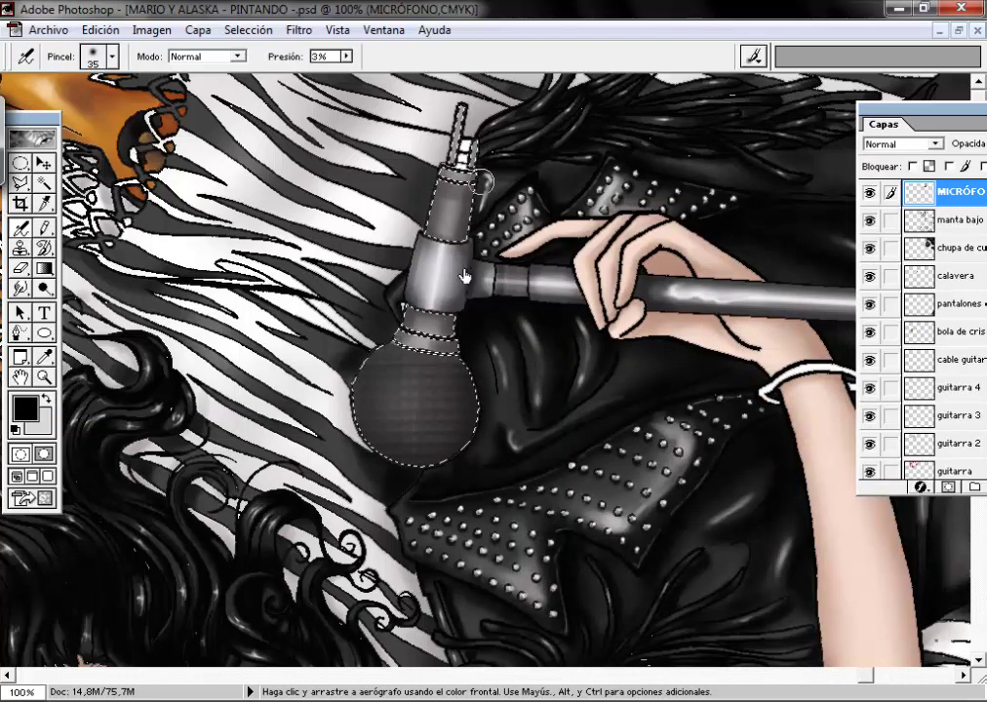
Step: Pencil light grey over the microphone's metal collars and connector prongs with 13 px and 9 px brushes
key("ctrl+plus")
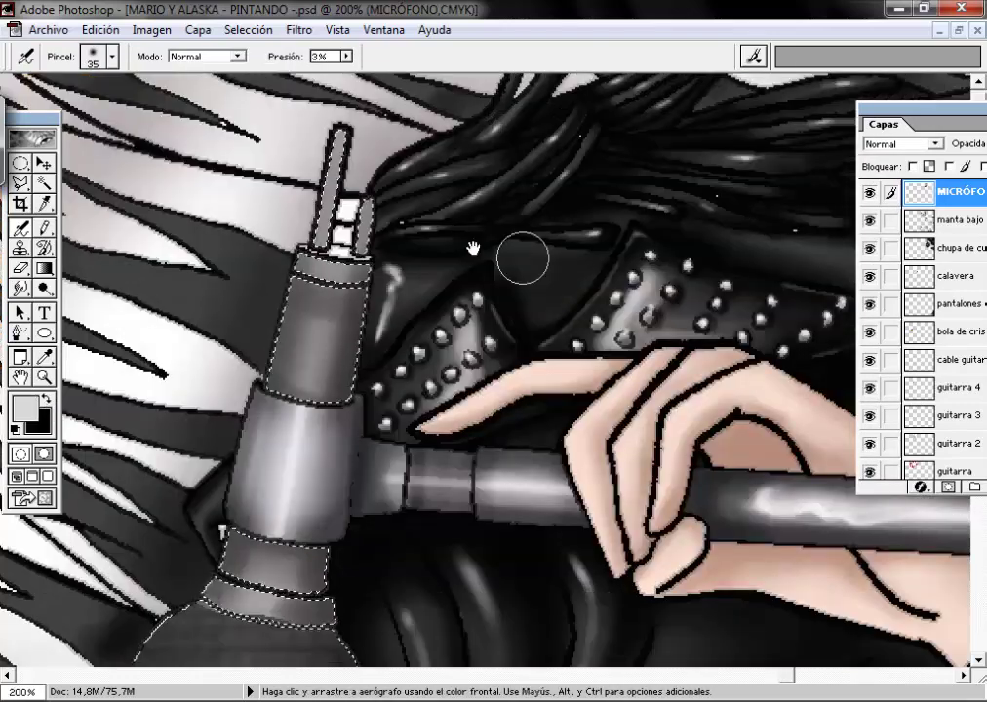
key("b")
key("x")
key("Return")
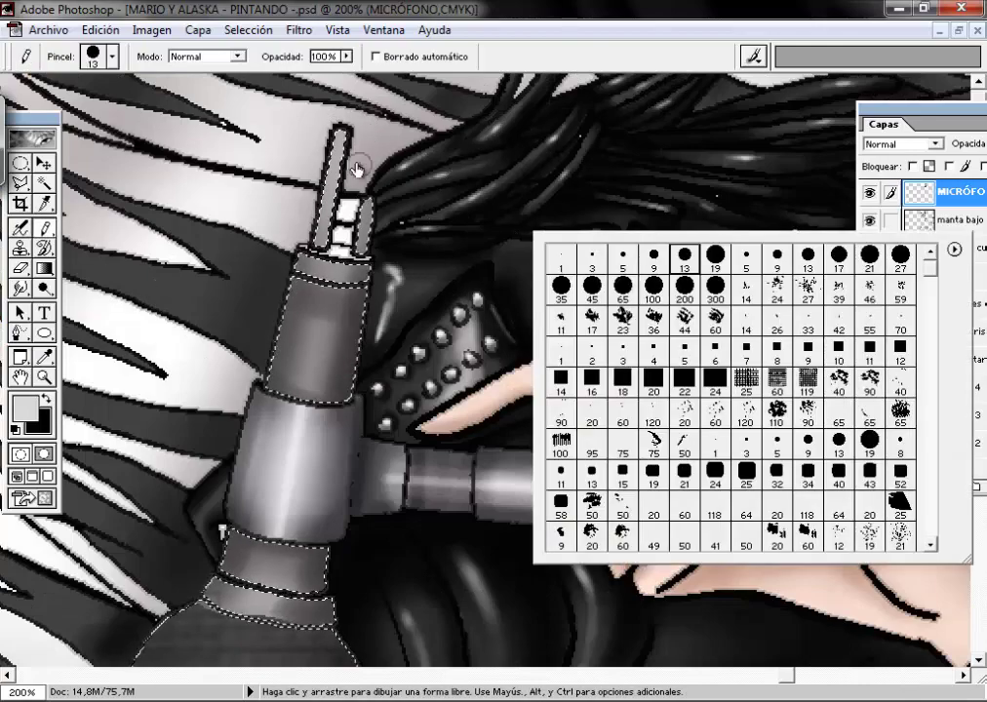
key("Return")
scroll(448, 325, "down", 5)
key("Return")
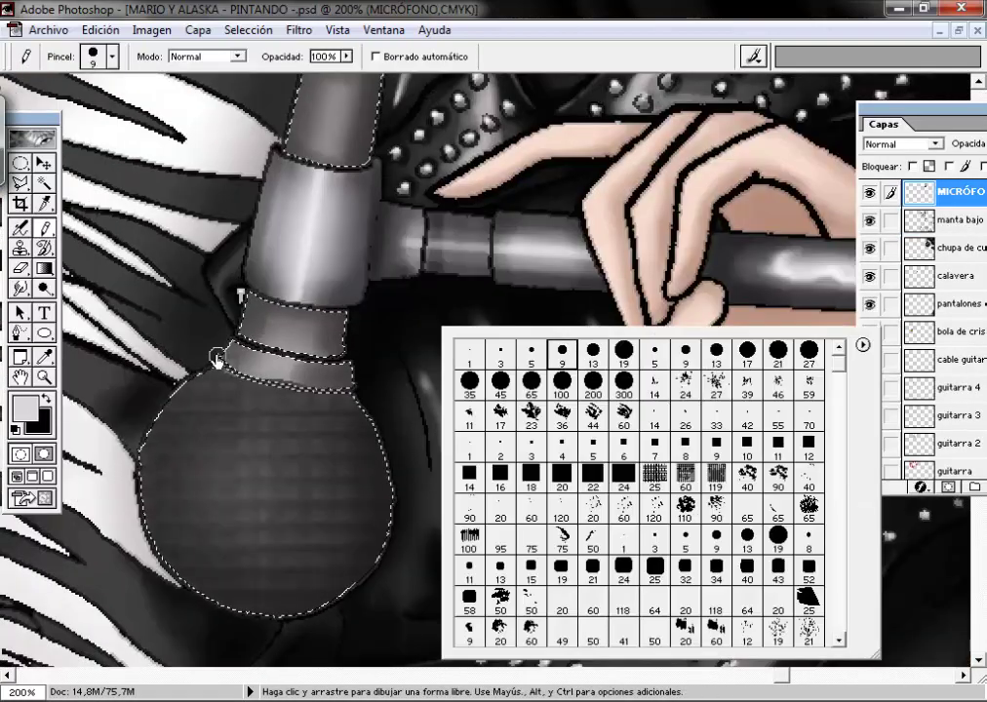
key("Return")
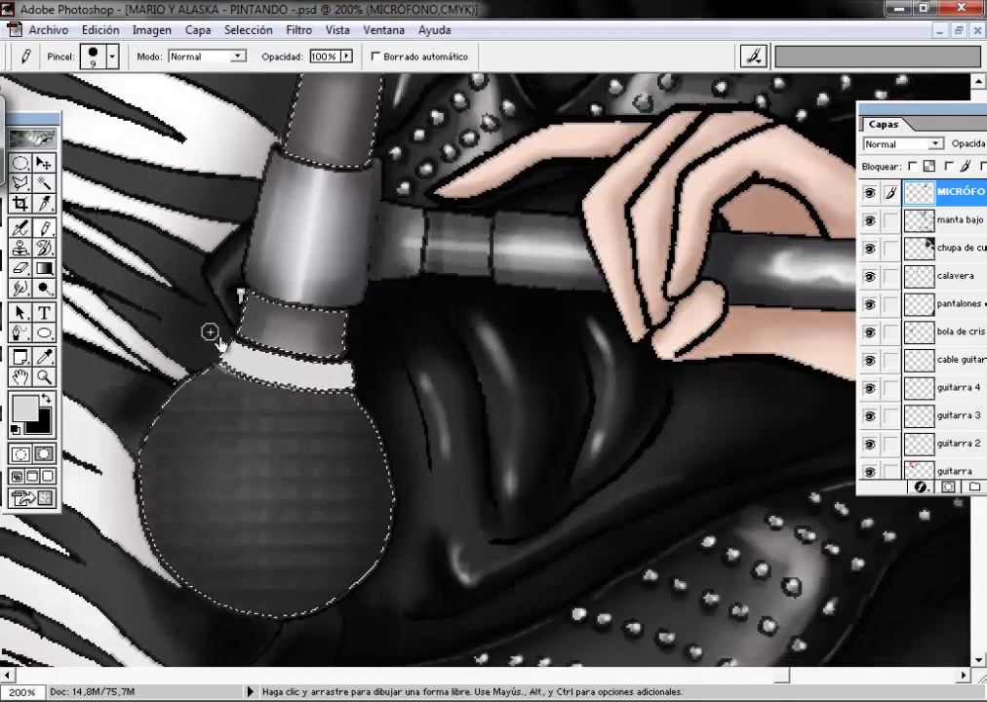
Step: Set the foreground colour to mid grey and airbrush shading on the light collars with a 13 px brush at 3% pressure
left_click(25, 407)
left_click(361, 225)
left_click(875, 174)
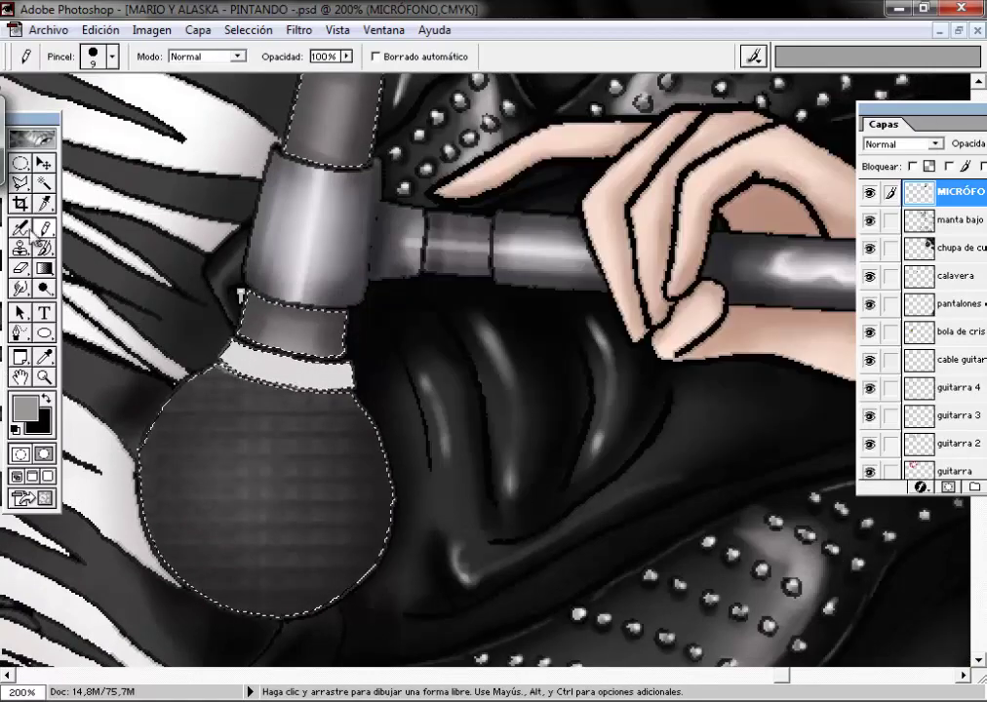
key("j")
key("Return")
key("Return")
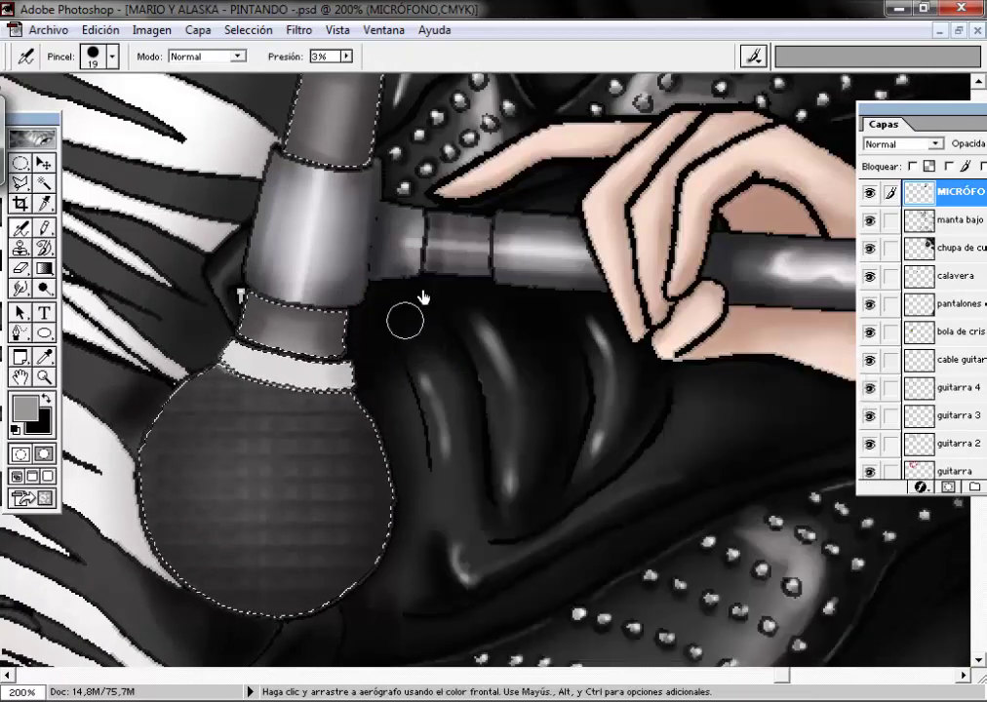
key("Return")
double_click(392, 369)
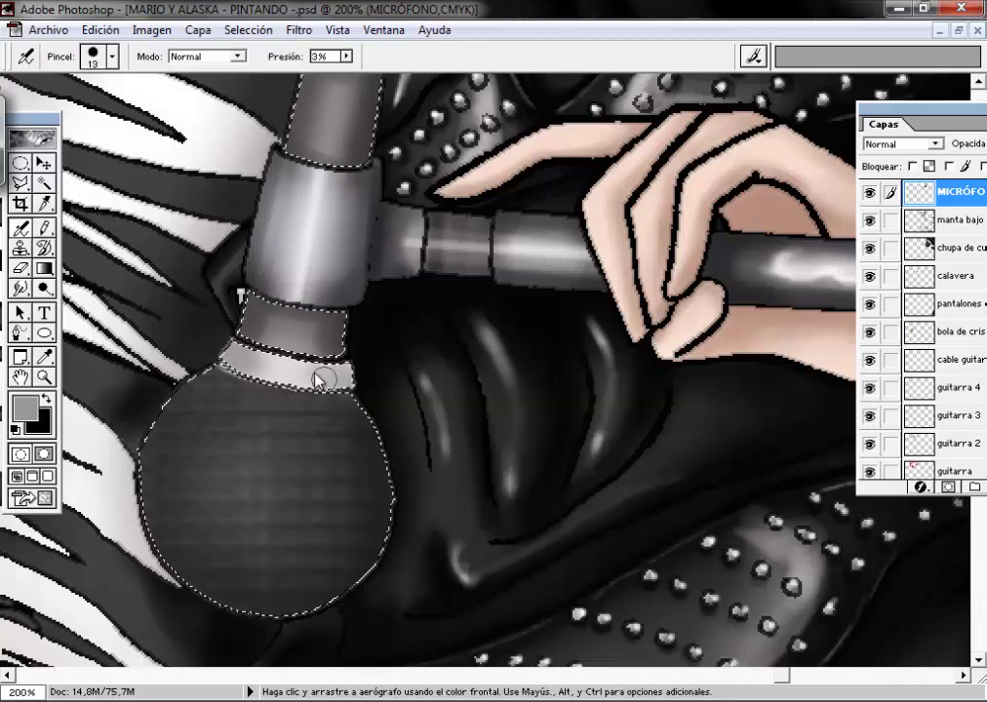
key("space")
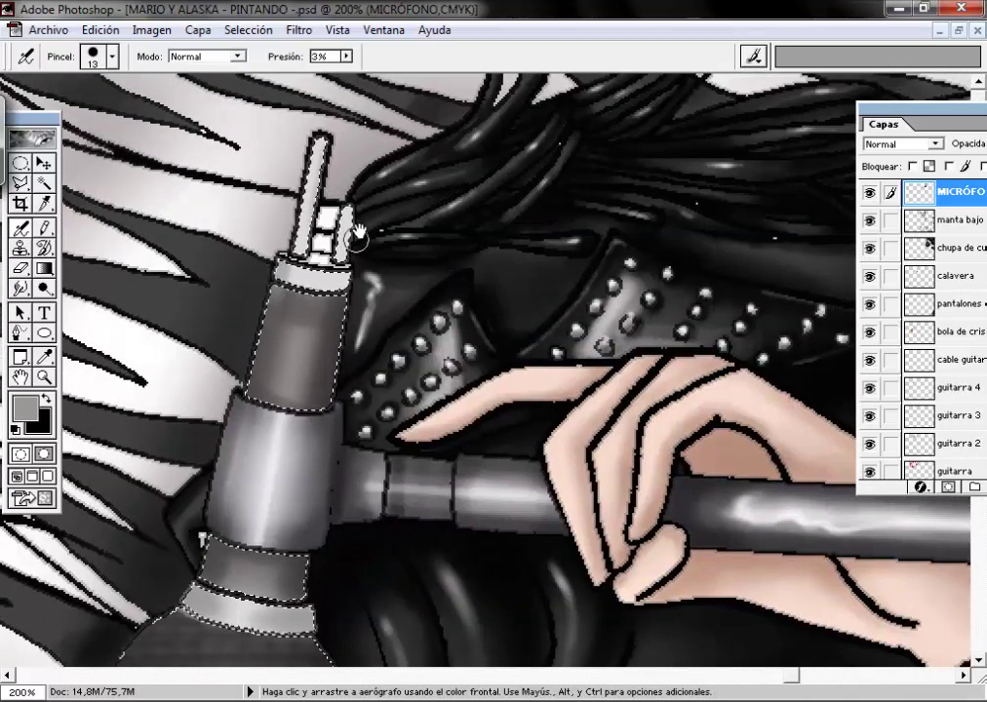
Step: Set the foreground colour to F2EAEA and airbrush highlights on the light metal collars
left_click(25, 407)
key("Return")
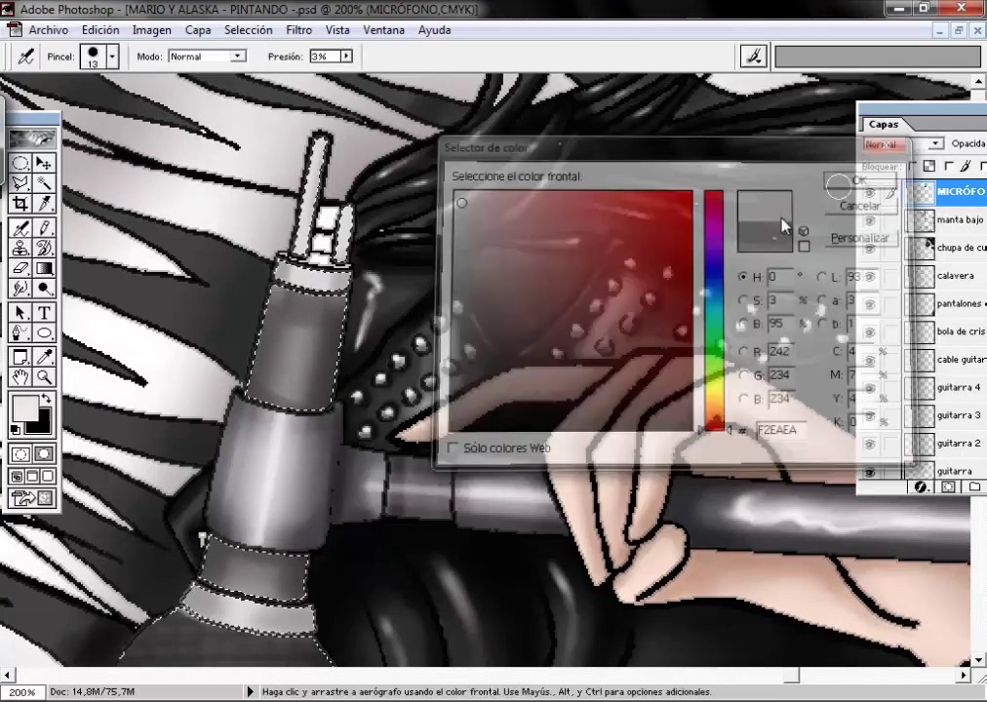
left_click_drag(453, 447, 473, 301)
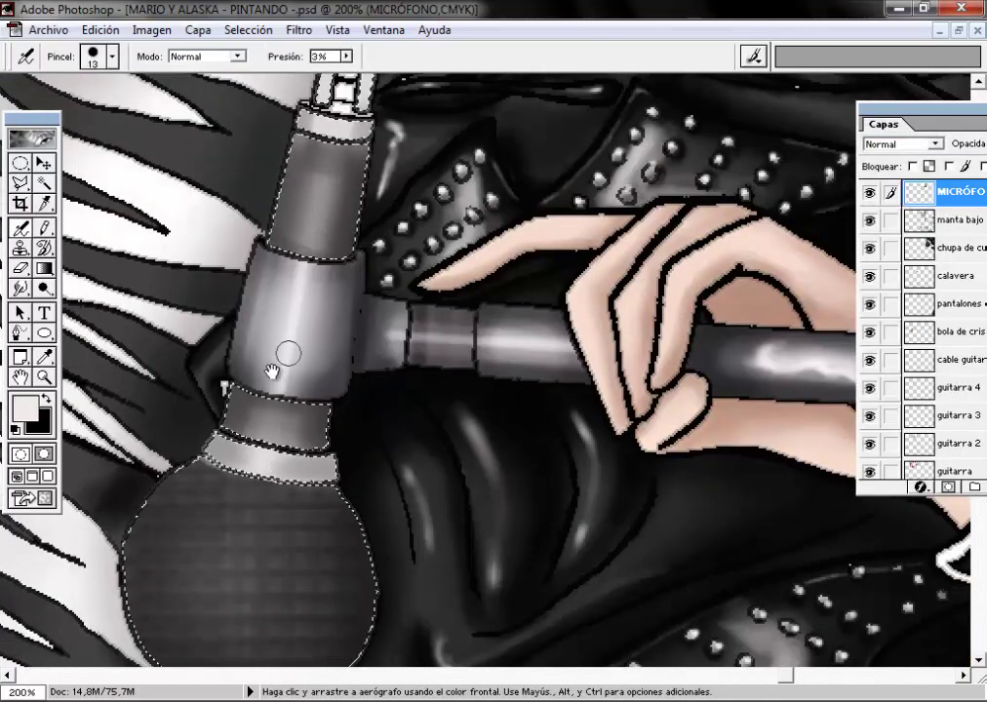
left_click_drag(331, 125, 331, 261)
Step: Add the small gaps at the base of the connector prongs to the selection using the Magic Wand on the NO TOCAR xp layer
left_click_drag(878, 117, 712, 109)
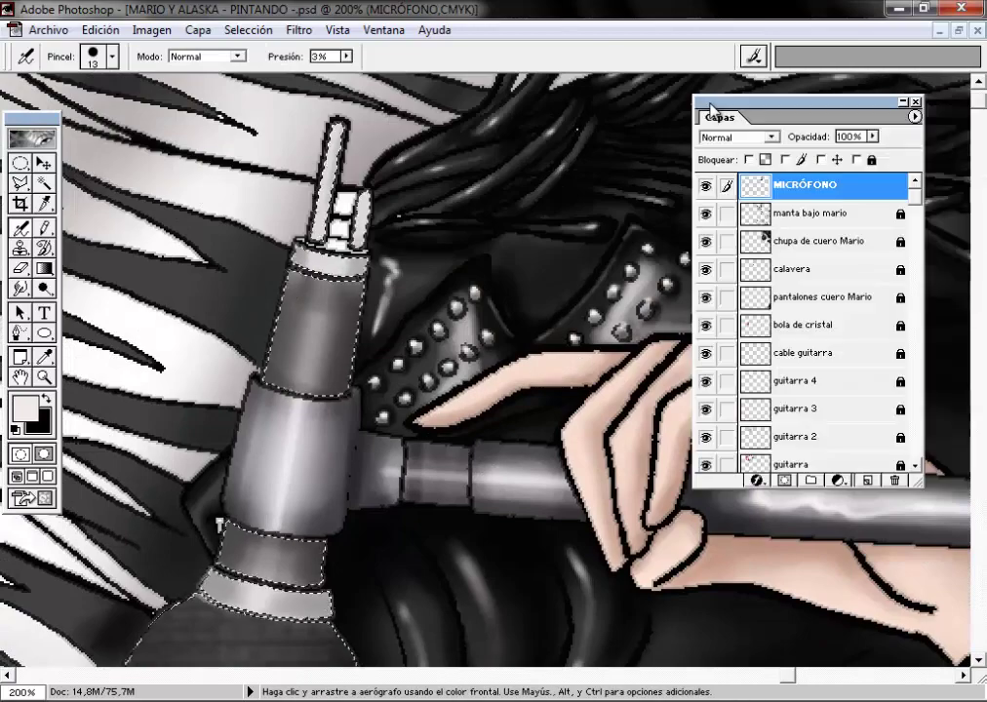
left_click(915, 465)
left_click(765, 457)
key("w")
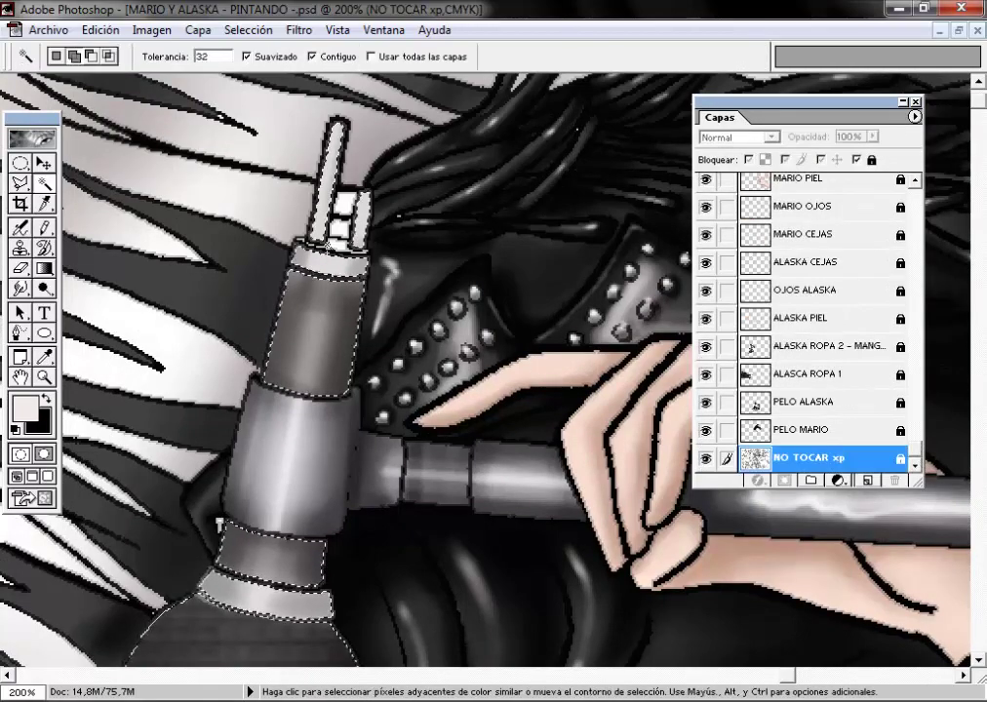
left_click_drag(322, 222, 337, 238)
left_click(397, 363, "ctrl")
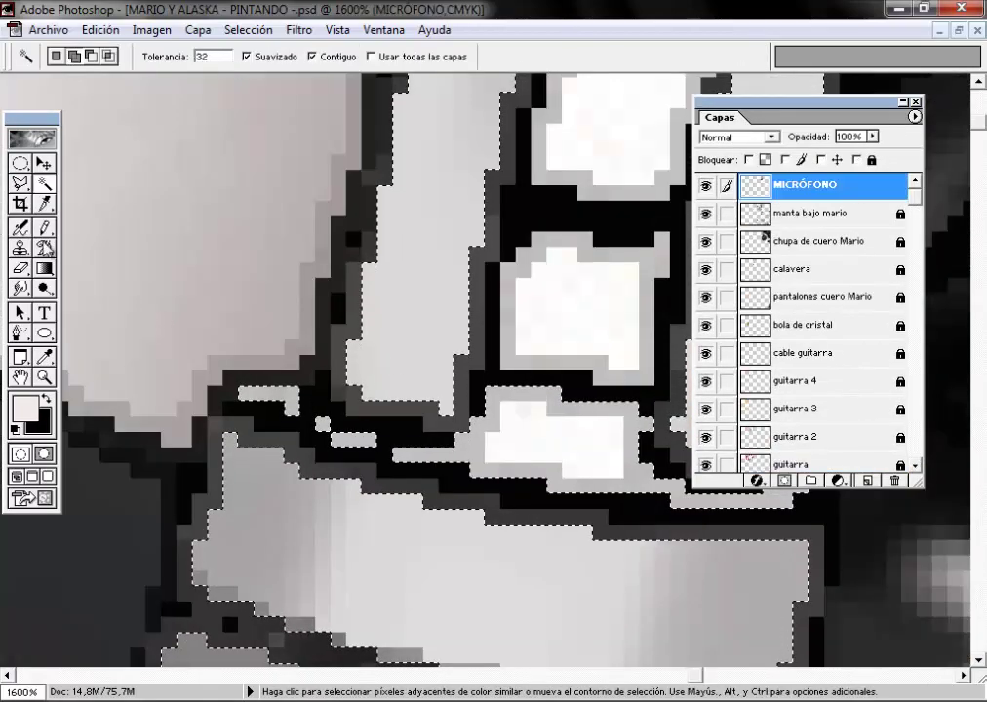
Step: Sample grey from the upper collar and fill the small gaps beneath the prongs on the MICRÓFONO layer with a 1 px pencil
key("b")
key("i")
left_click(261, 503, "shift")
key("b")
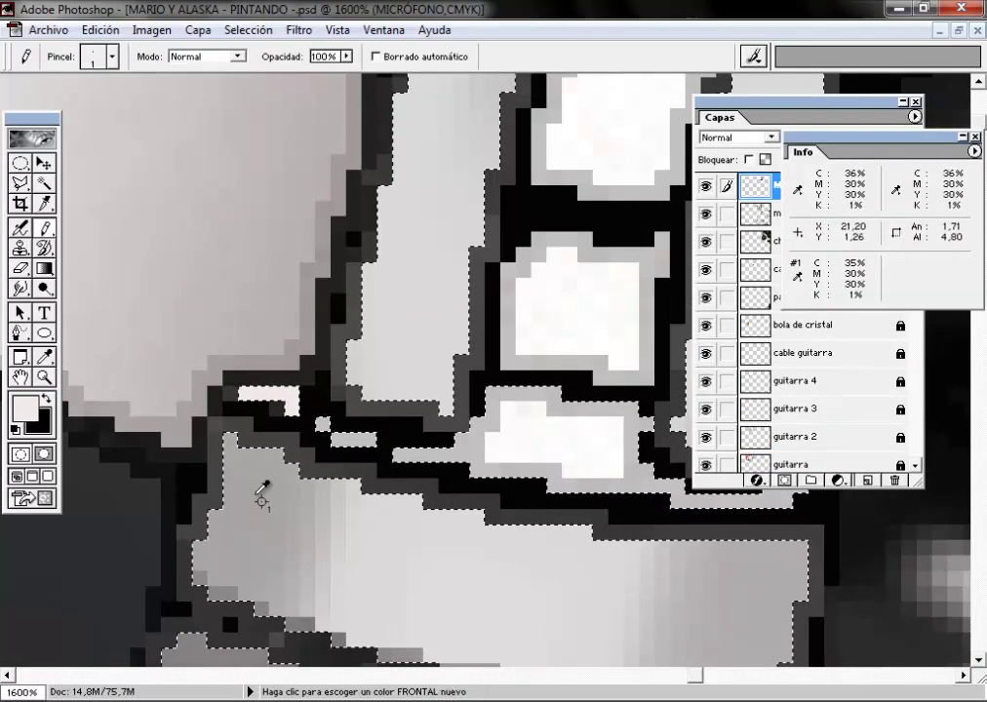
left_click_drag(782, 502, 553, 436)
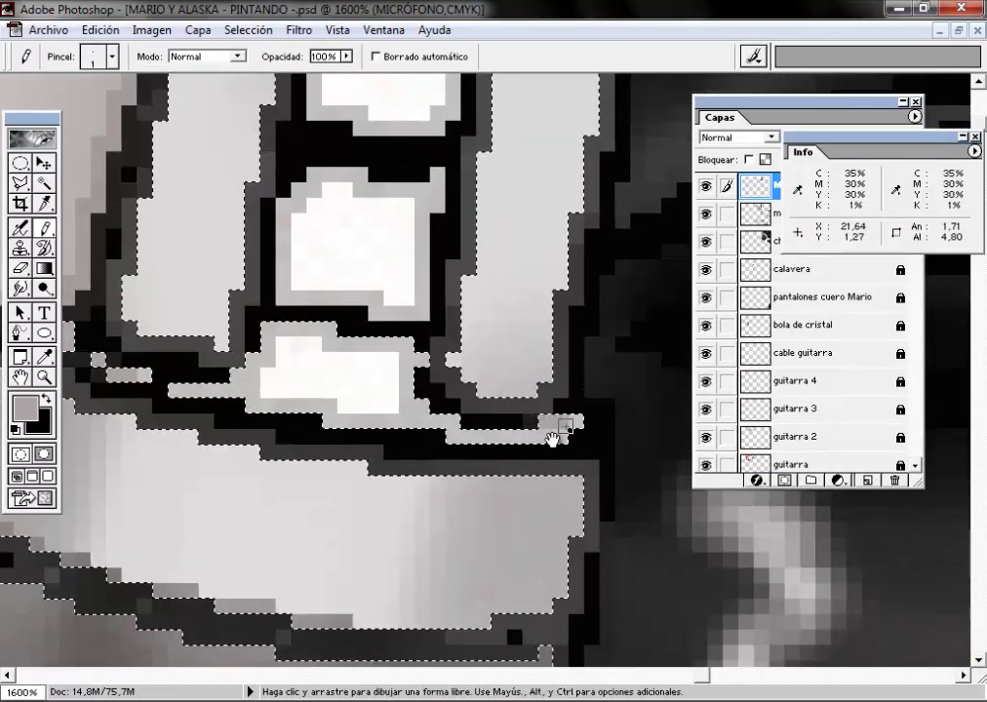
Step: Airbrush grey shading into the gaps at the connector's base with a 3 px brush at 6% pressure
key("j")
right_click(261, 344)
double_click(298, 353)
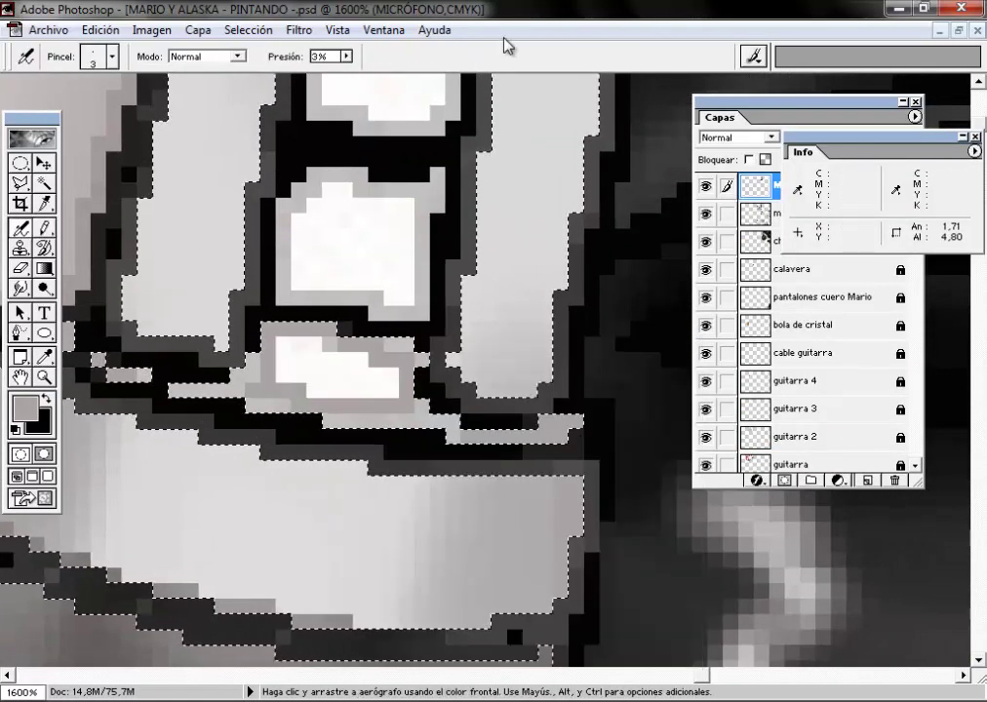
left_click_drag(346, 56, 351, 66)
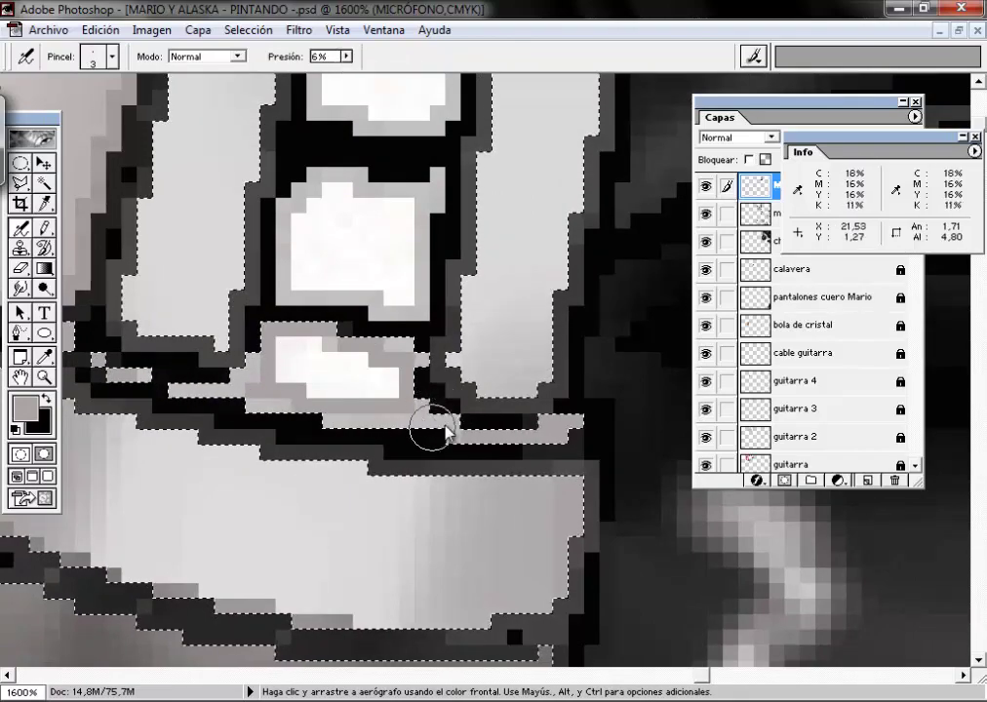
left_click(474, 434, "ctrl+alt")
left_click(441, 623, "ctrl+alt")
left_click(468, 507, "ctrl+alt")
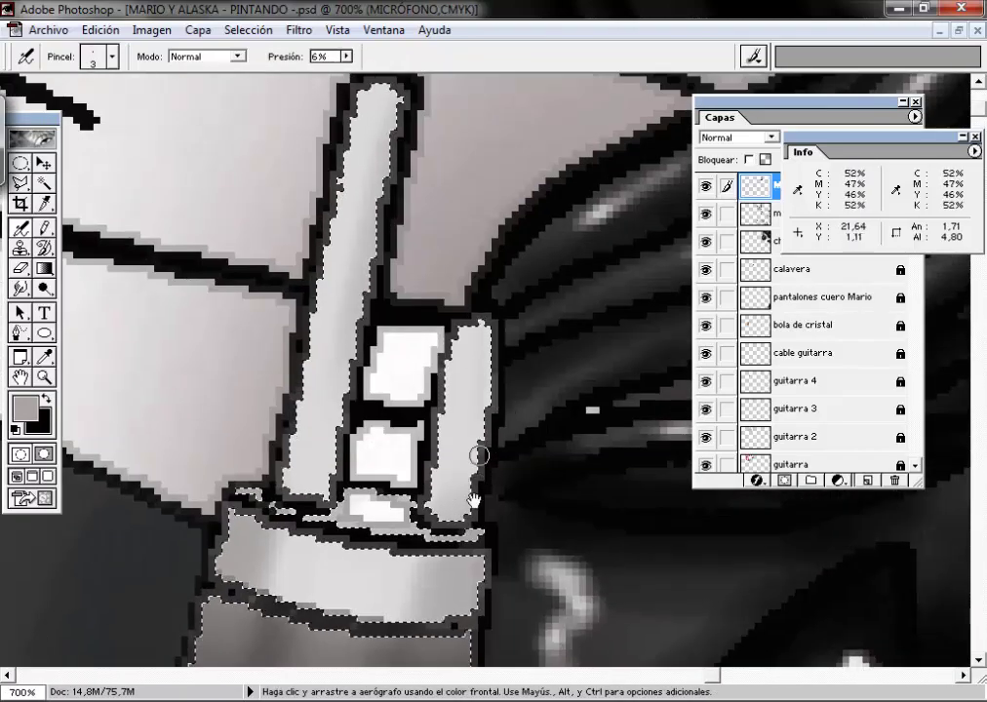
Step: Shade the two connector prongs with grey and near-black using the 3 px airbrush at 13% pressure
key("F8")
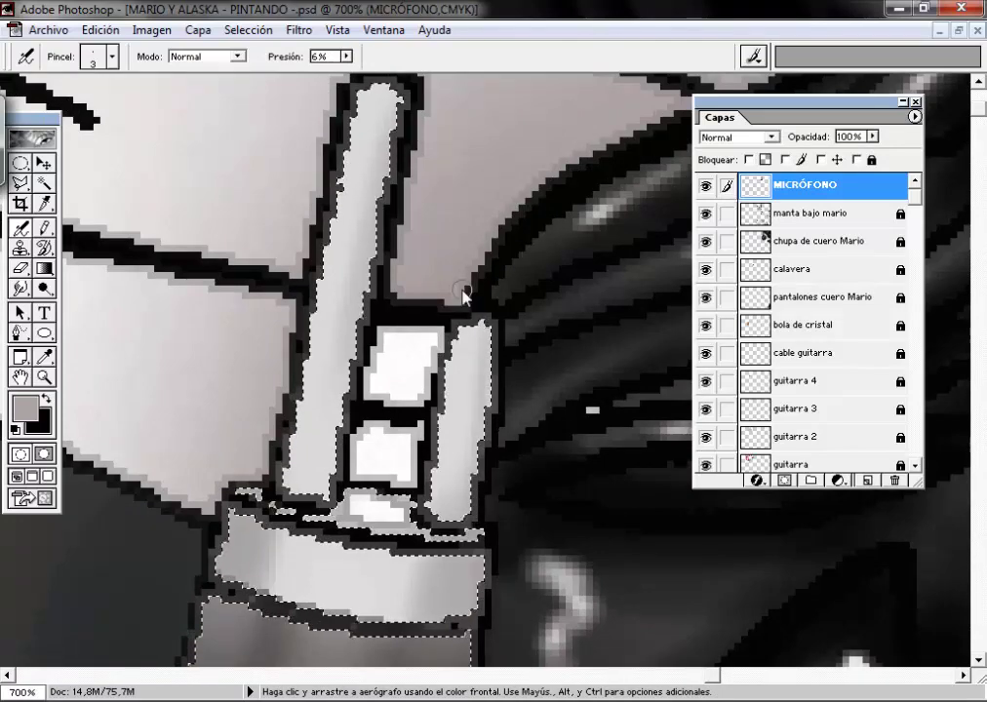
left_click_drag(347, 57, 352, 66)
left_click(376, 452)
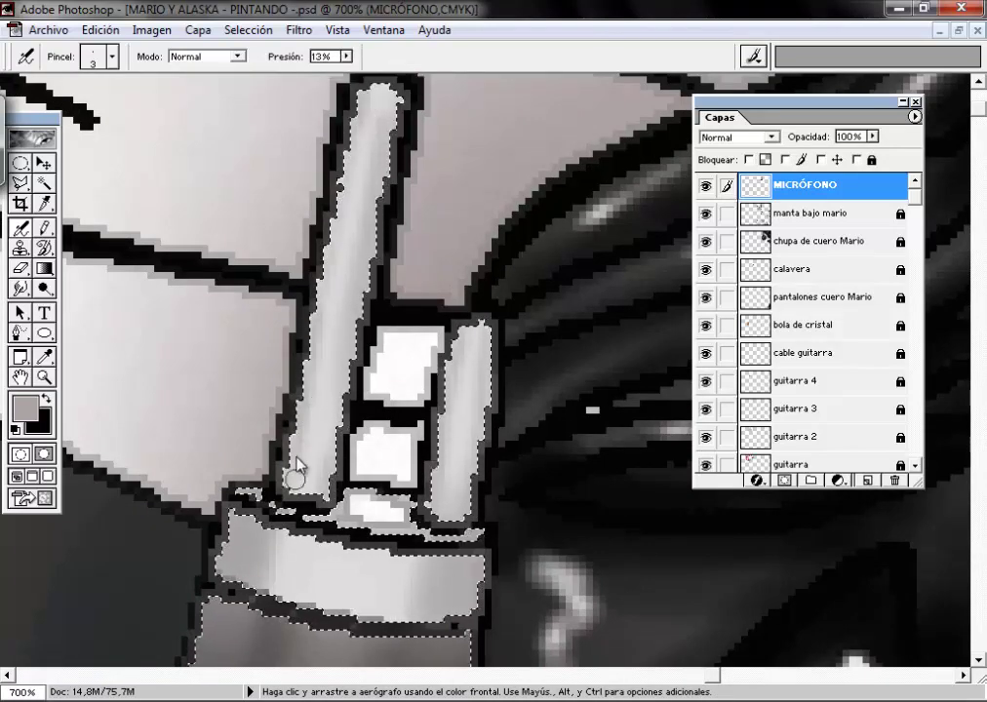
key("x")
left_click_drag(287, 418, 386, 171)
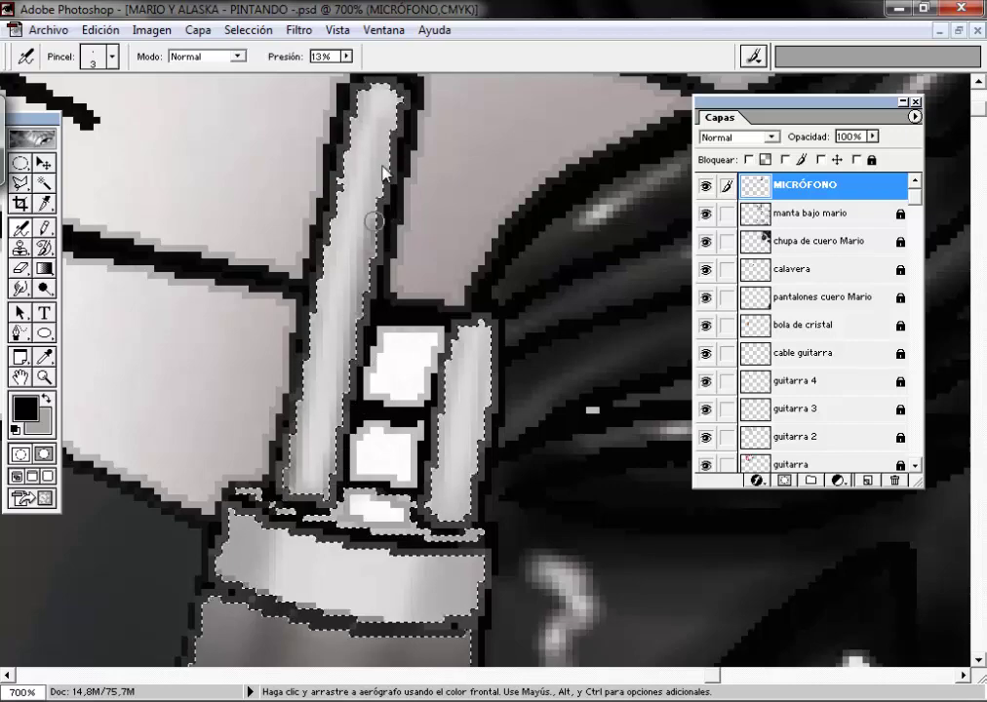
Step: Airbrush near-black shadows along the edges of the microphone's collars and tube with a 13 px brush at 13% pressure
left_click(522, 493, "alt")
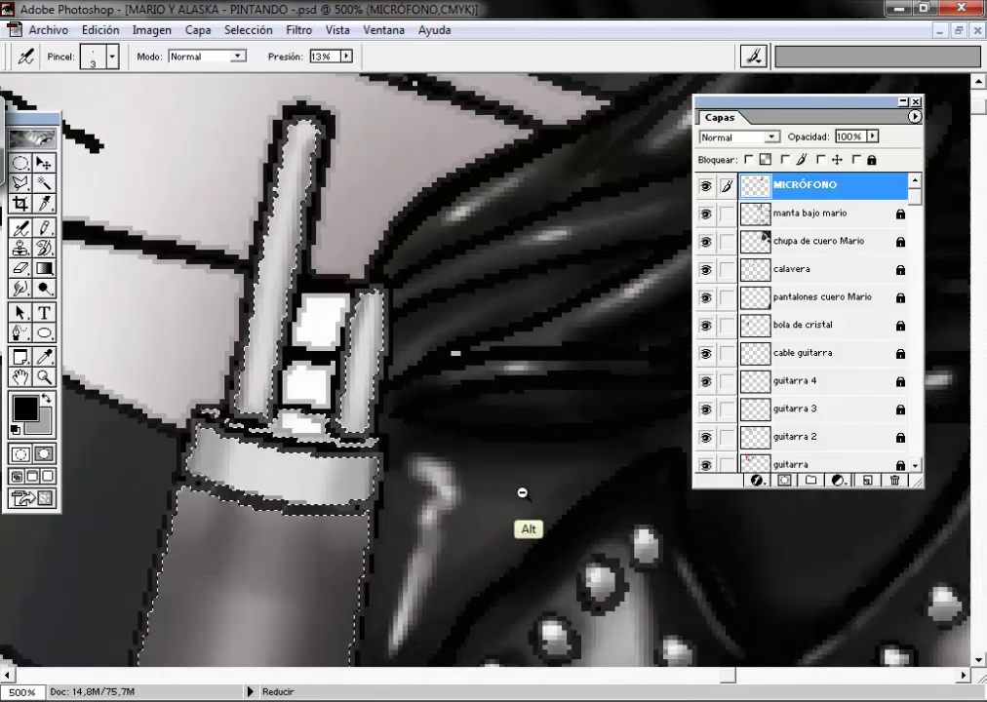
left_click(360, 441, "alt")
right_click(470, 305)
left_click(611, 341)
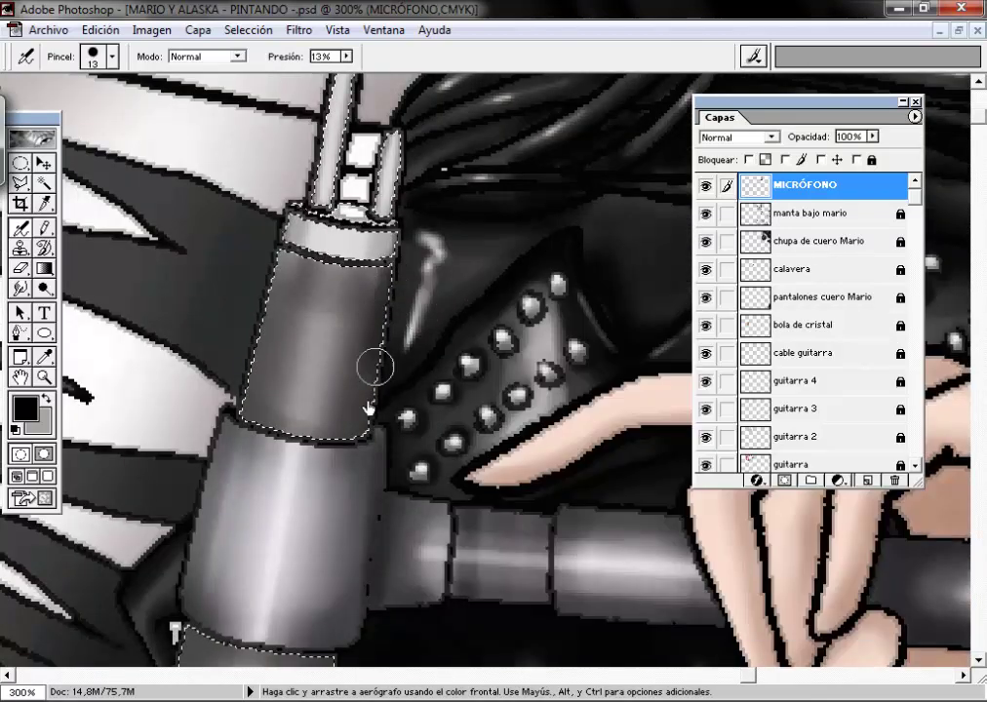
left_click_drag(432, 441, 399, 443)
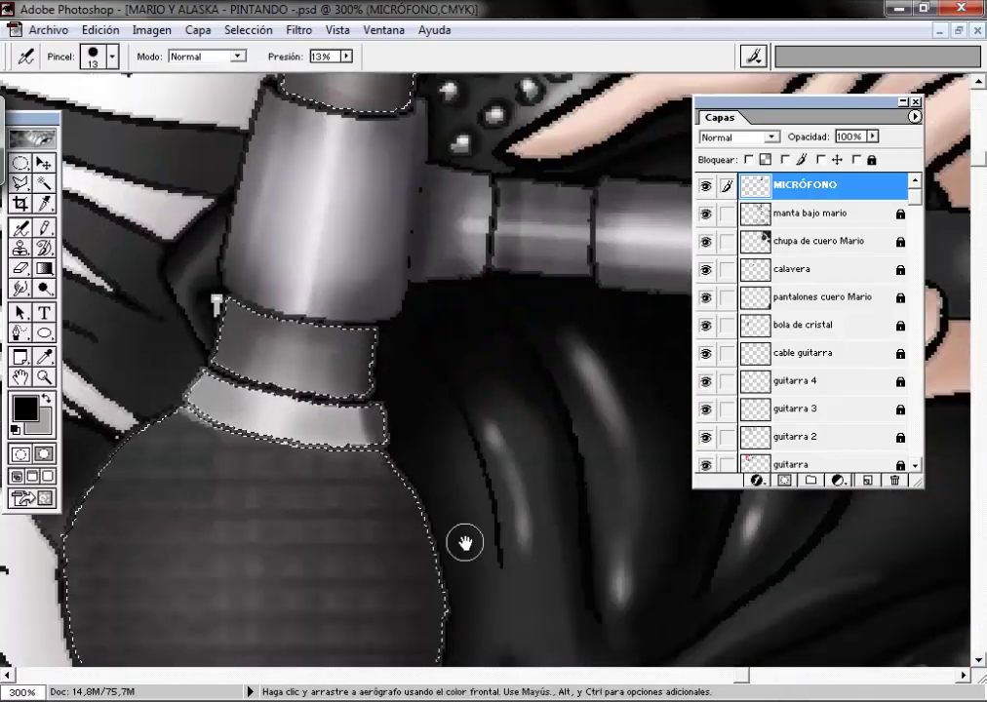
left_click_drag(466, 540, 356, 336)
left_click_drag(454, 227, 451, 471)
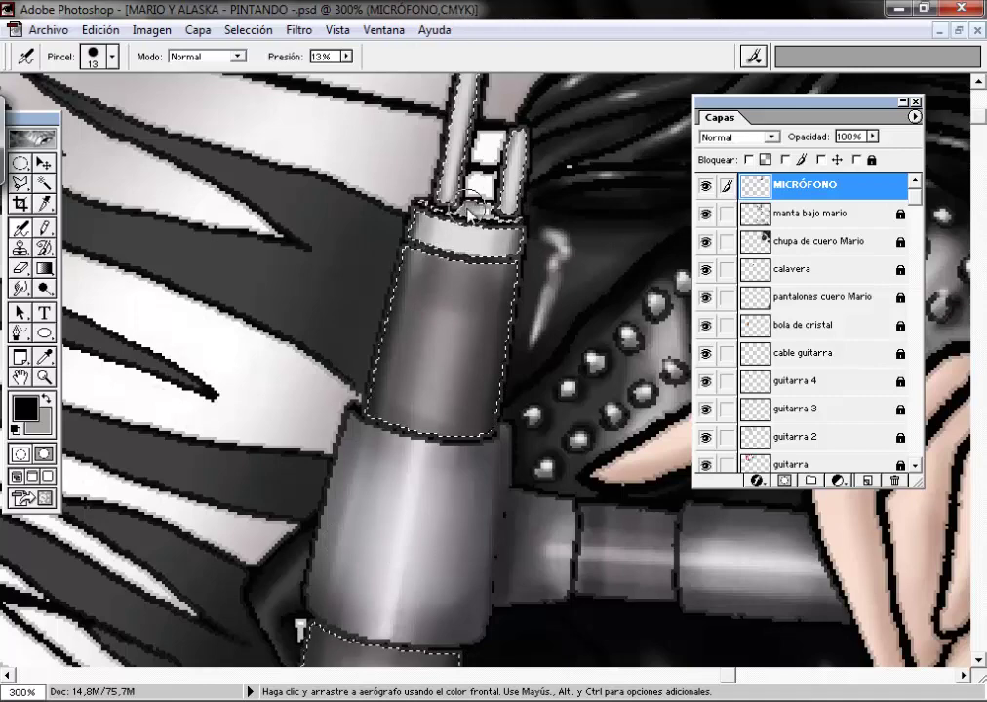
Step: Smudge the shading on the microphone's tube sections with a 13 px brush at 16% pressure and clear the selection
key("r")
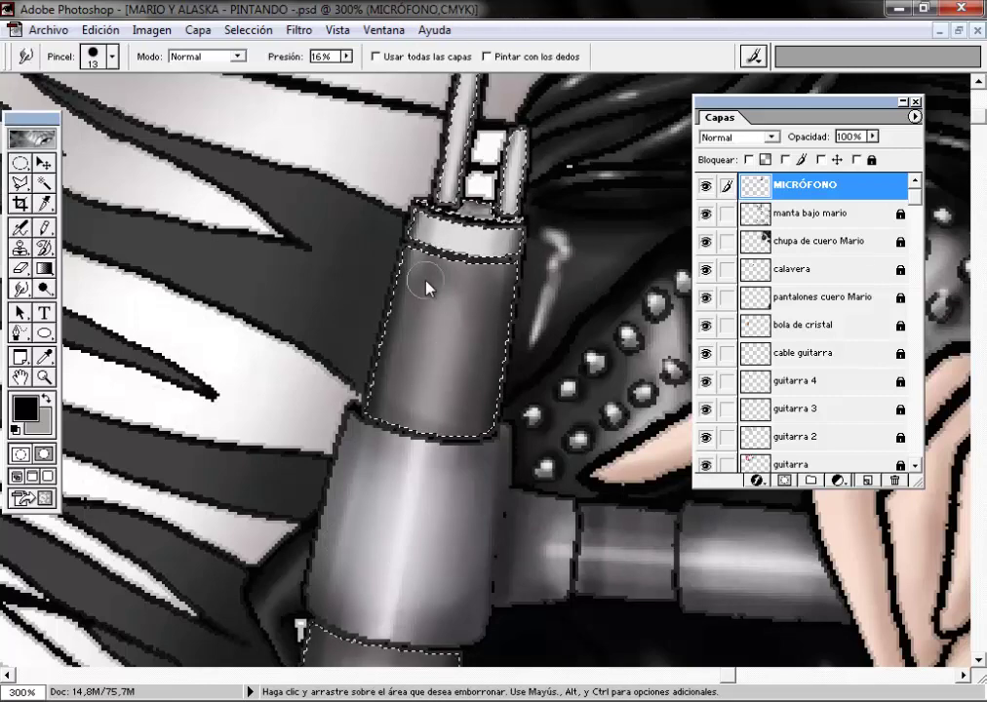
left_click_drag(466, 310, 440, 430)
key("ctrl+d")
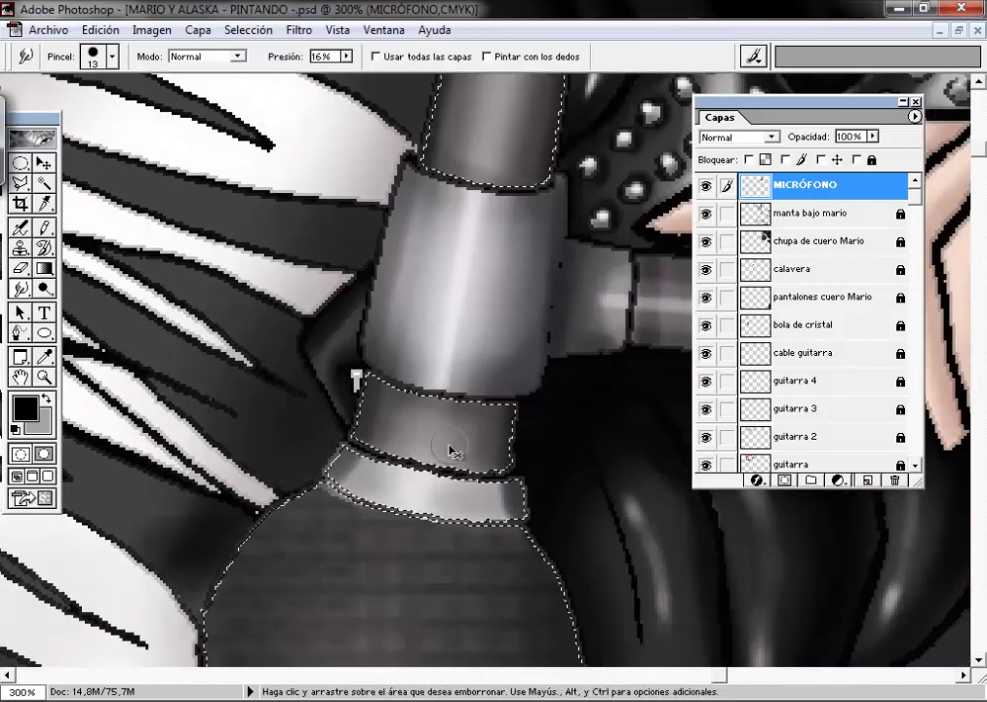
Step: Select the black line art on the NO TOCAR xp layer with the Magic Wand and reactivate the MICRÓFONO layer
left_click(829, 457)
mouse_move(914, 195)
left_mouse_down()
mouse_move(915, 459)
mouse_move(915, 186)
left_mouse_up()
key("w")
left_click(357, 354)
left_click(829, 184)
Step: Pencil the outlines of the microphone's head, collars and prongs in near-black with 9 px and 19 px brushes
key("b")
right_click(547, 300)
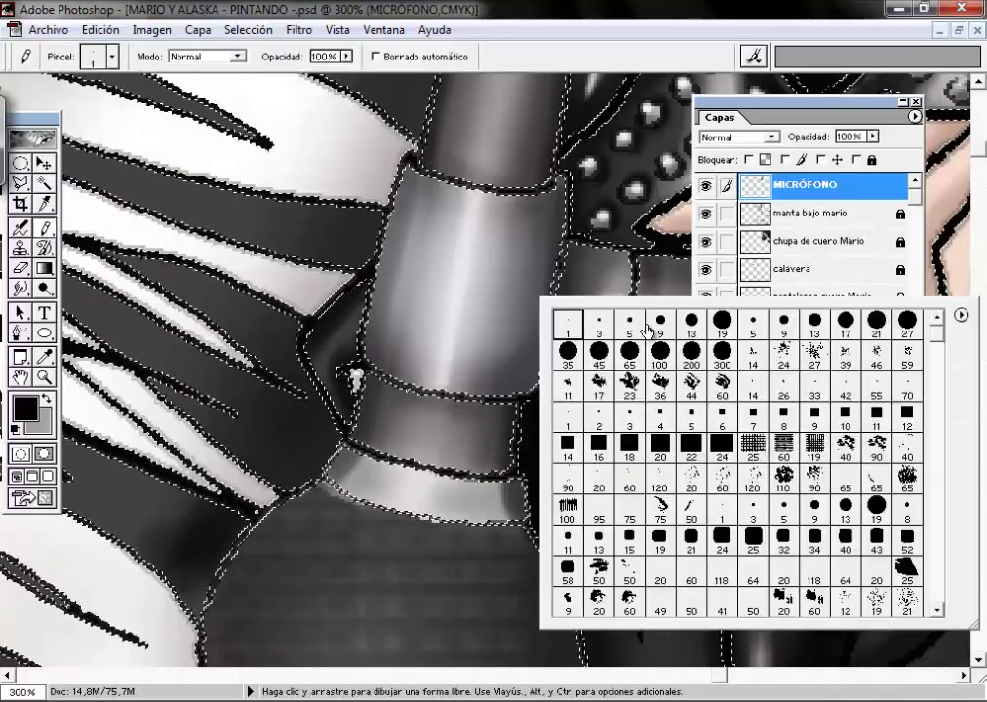
left_click(528, 533)
scroll(283, 517, "down", 5)
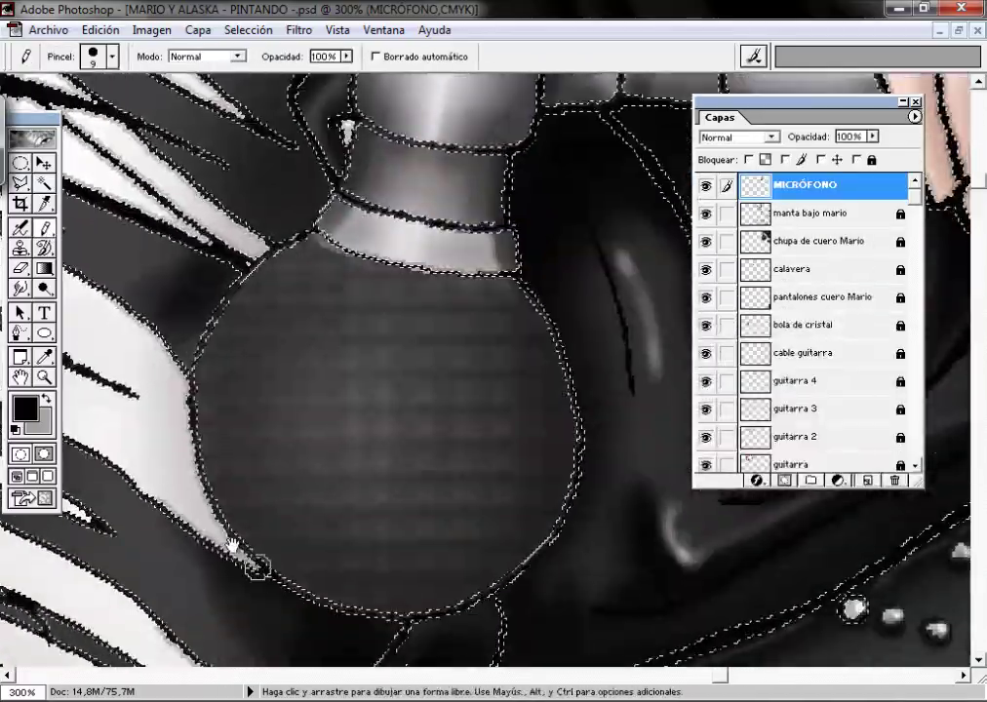
left_click_drag(275, 556, 458, 390)
key("bracketright")
scroll(397, 432, "up", 2)
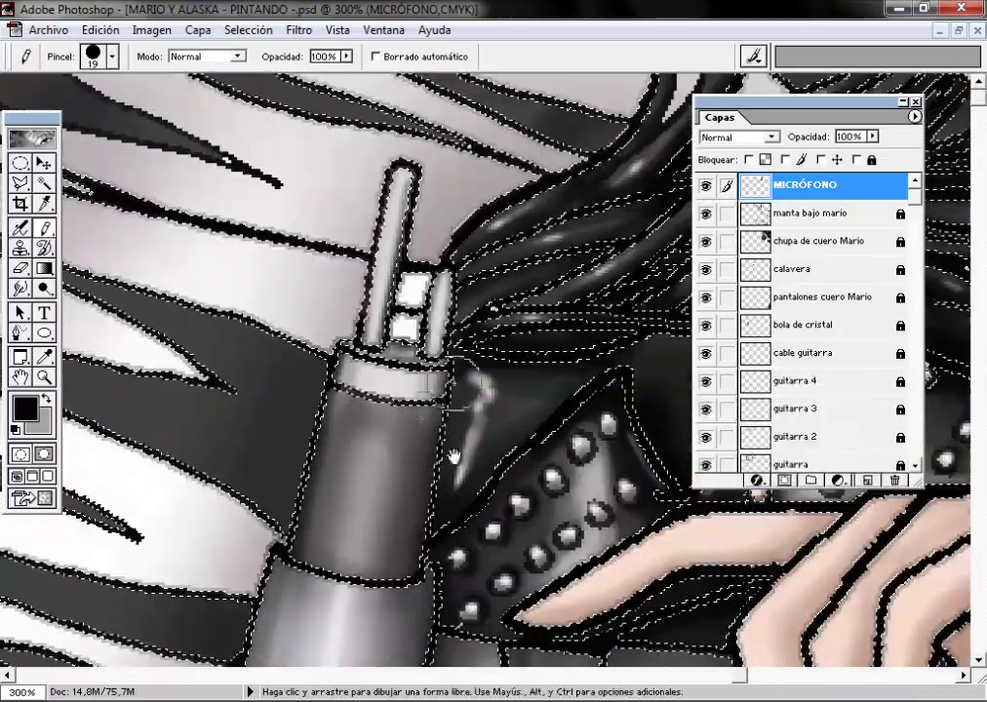
scroll(378, 530, "down", 4)
scroll(379, 530, "right", 6)
left_click_drag(379, 529, 236, 335)
Step: Finish the near-black outlines along the microphone stand with a 35 px pencil and clear the selection
mouse_move(760, 99)
left_mouse_down()
mouse_move(971, 137)
mouse_move(960, 120)
mouse_move(983, 117)
left_mouse_up()
key("ctrl+minus")
key("ctrl+minus")
right_click(540, 335)
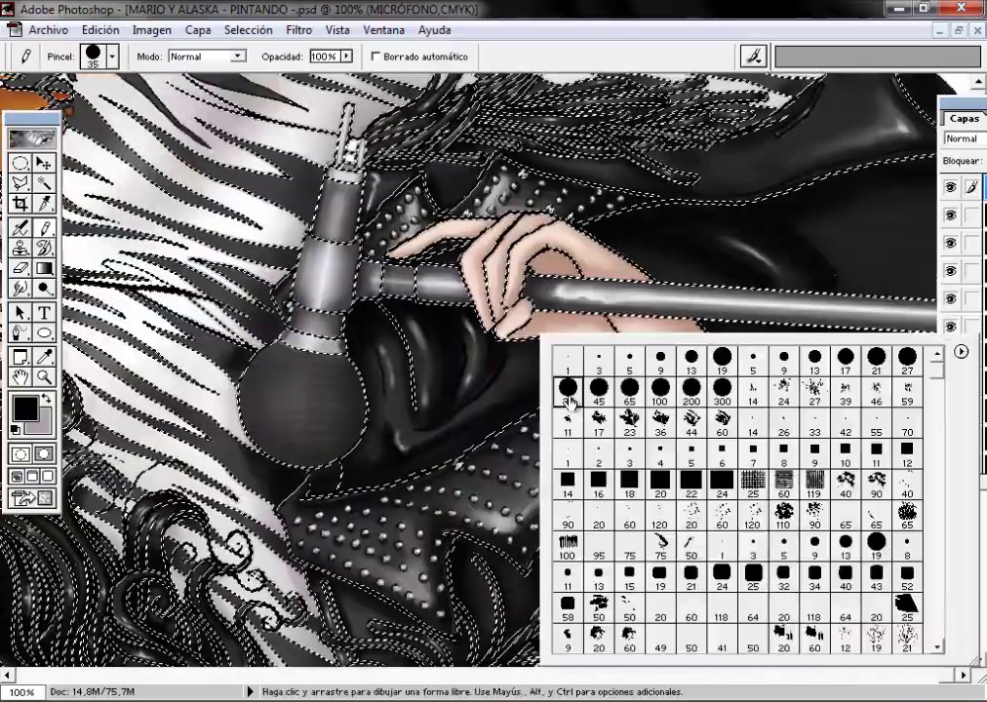
double_click(568, 385)
key("ctrl+minus")
key("ctrl+minus")
key("ctrl+minus")
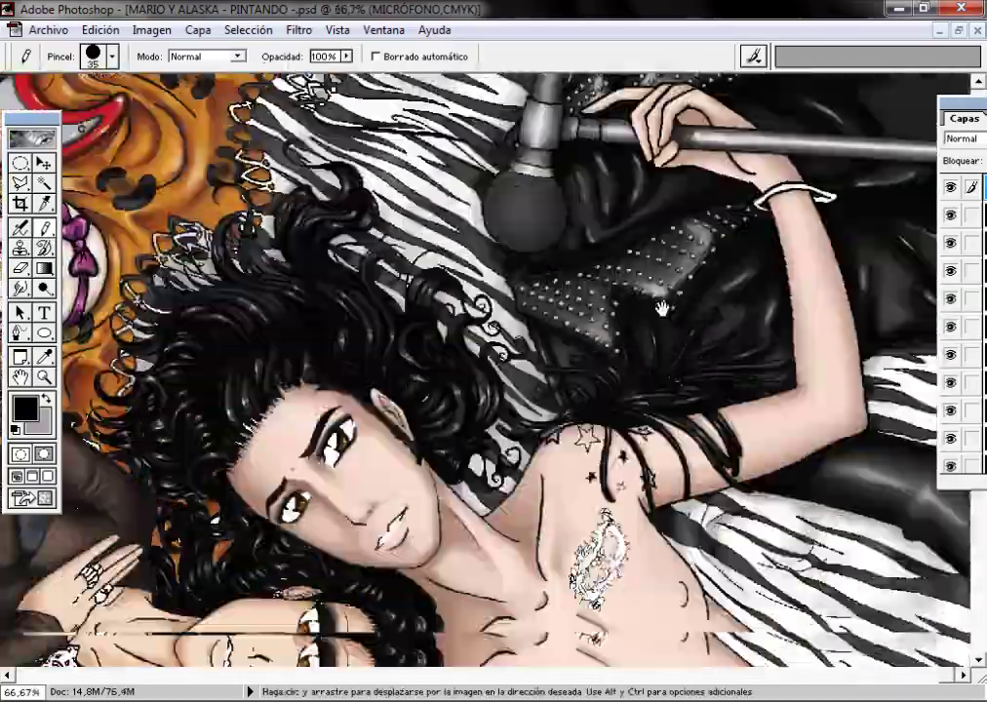
Step: Create a new layer and move it to the top of the layer stack
left_click_drag(977, 102, 527, 163)
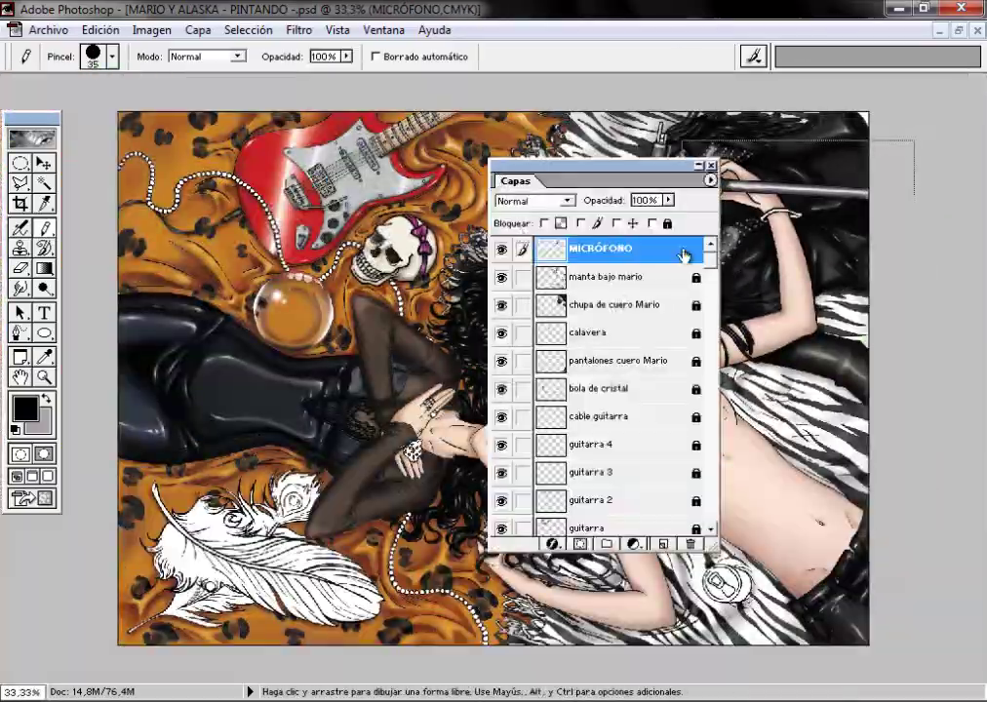
scroll(629, 539, "down", 10)
left_click(662, 543)
left_click_drag(604, 522, 624, 244)
Step: Select the white areas of the large feather on the NO TOCAR xp layer with the Magic Wand
scroll(619, 434, "up", 2)
scroll(625, 439, "down", 10)
left_click(604, 522)
key("w")
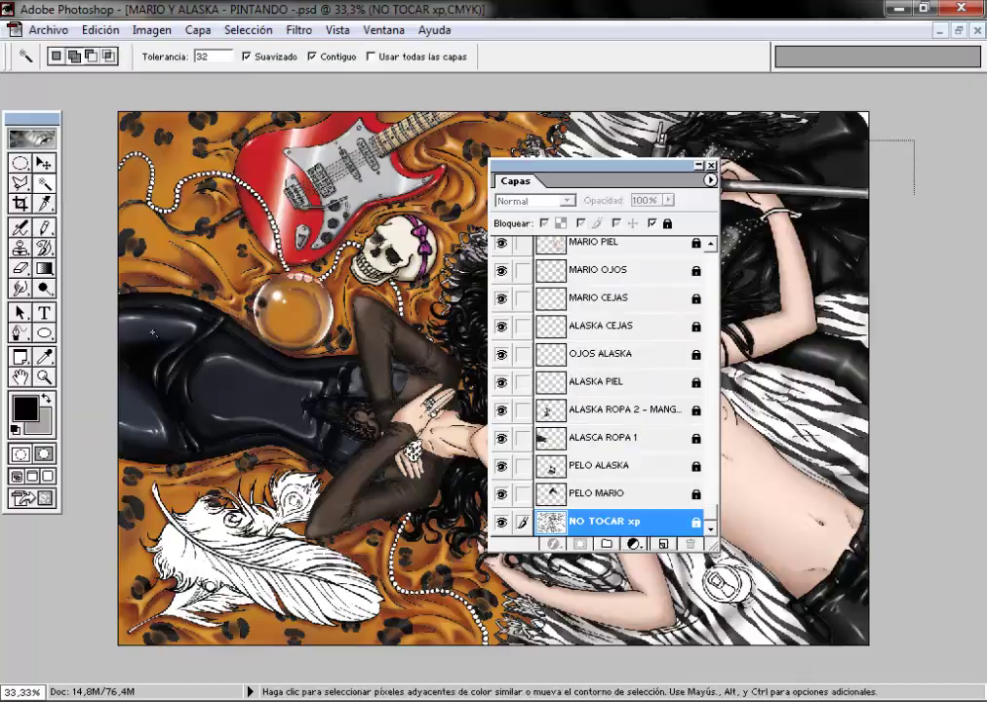
left_click(156, 456)
scroll(359, 518, "up", 5)
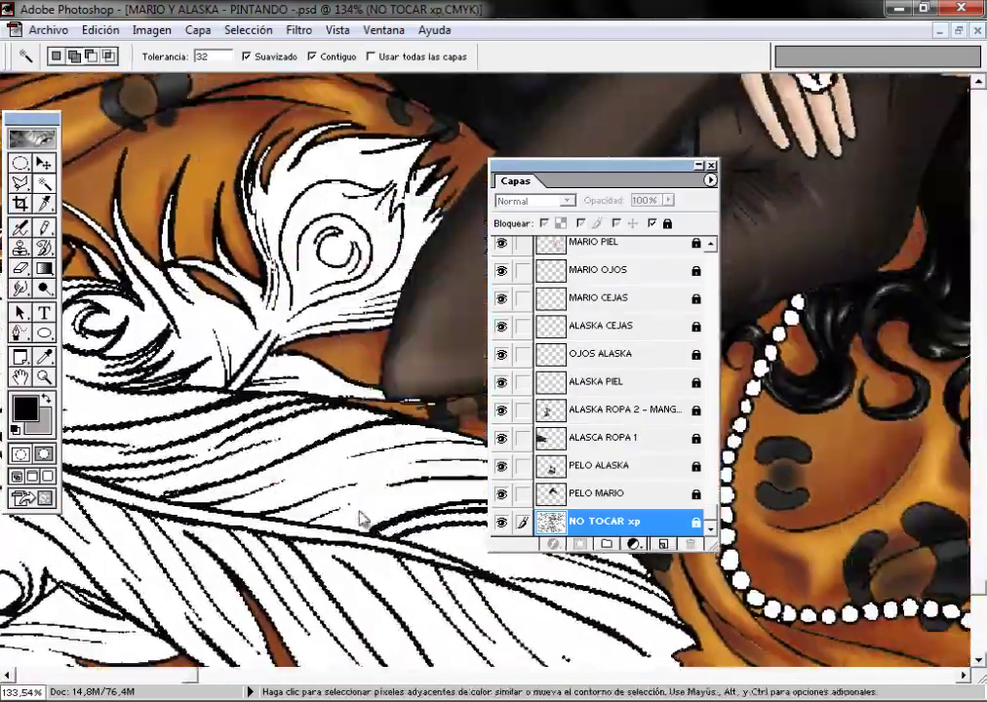
scroll(293, 478, "down", 2)
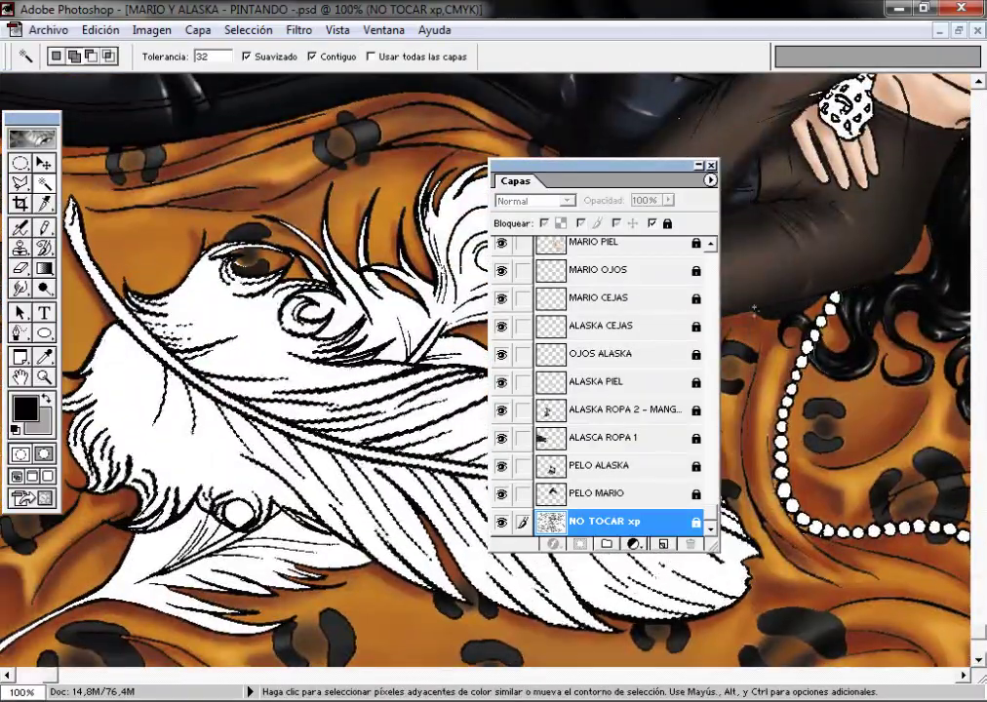
Step: Activate the new layer at the top of the stack and name it pluma nº1
scroll(652, 390, "up", 10)
left_click(652, 251)
double_click(650, 251, "alt")
type("pluma nº1")
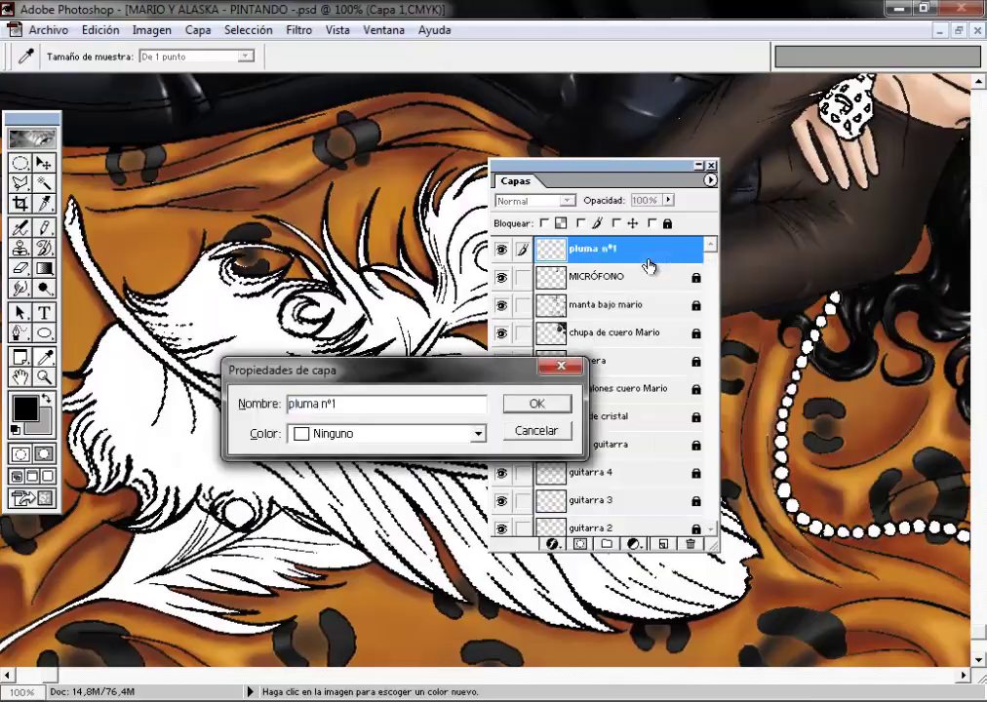
key("Return")
mouse_move(594, 166)
left_mouse_down()
mouse_move(818, 95)
mouse_move(961, 120)
left_mouse_up()
Step: Switch to the Airbrush and set light grey A8A5A5 and a darker grey as the two working colours
key("b")
left_click(26, 407)
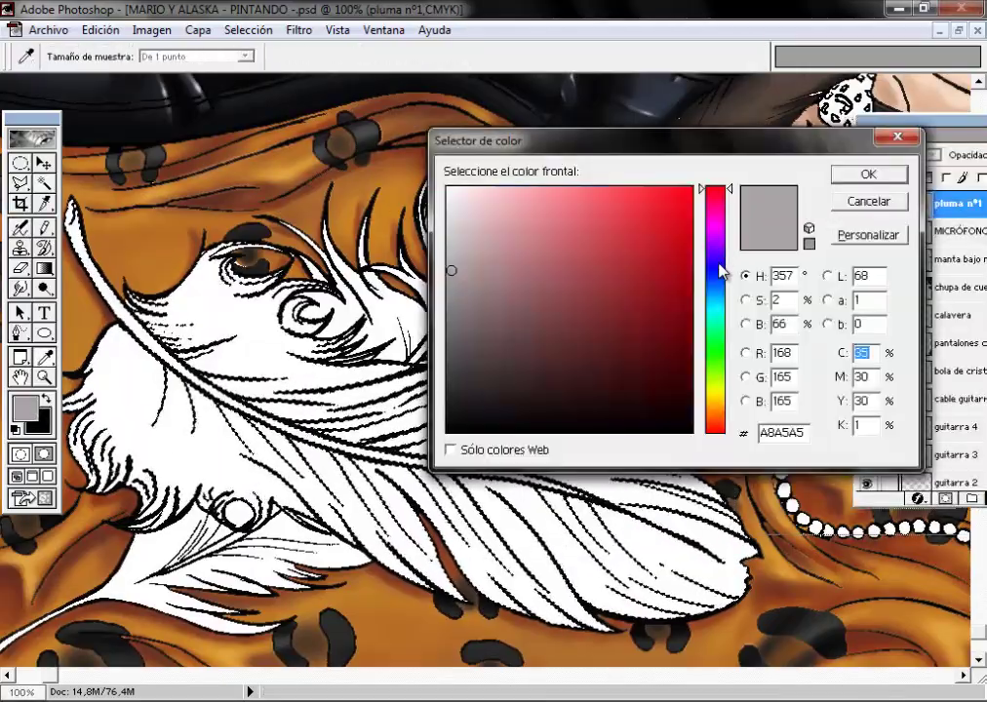
left_click(868, 173)
left_click(25, 408)
left_click(451, 310)
left_click(868, 174)
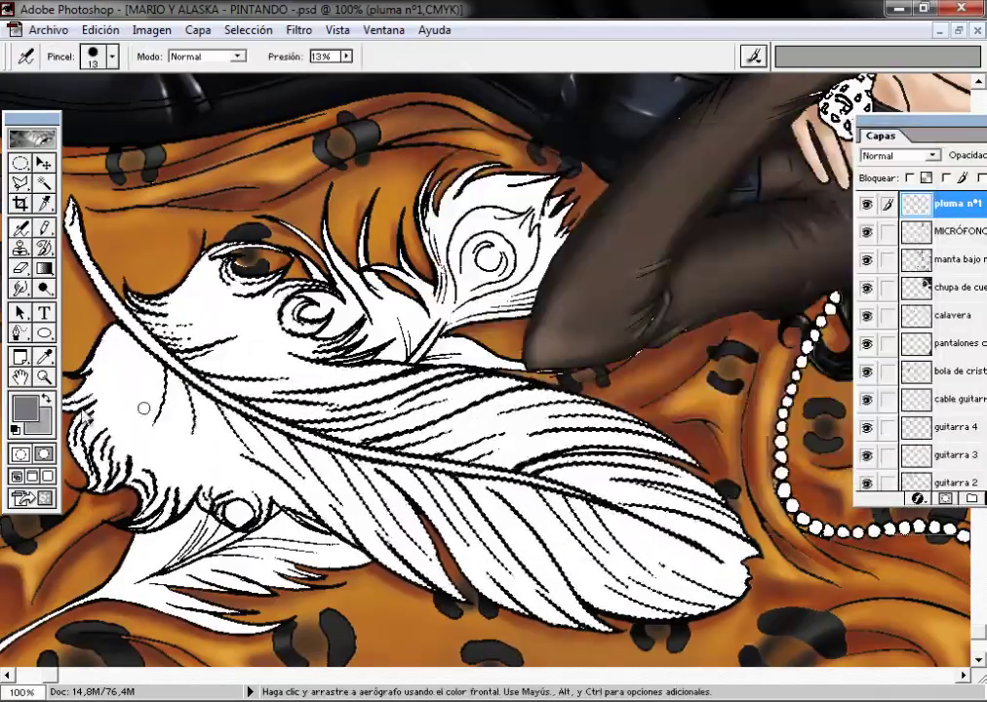
Step: Begin the light grey shading near the large feather's rounded tip with a 9 px airbrush at 4% pressure
left_click_drag(345, 56, 352, 71)
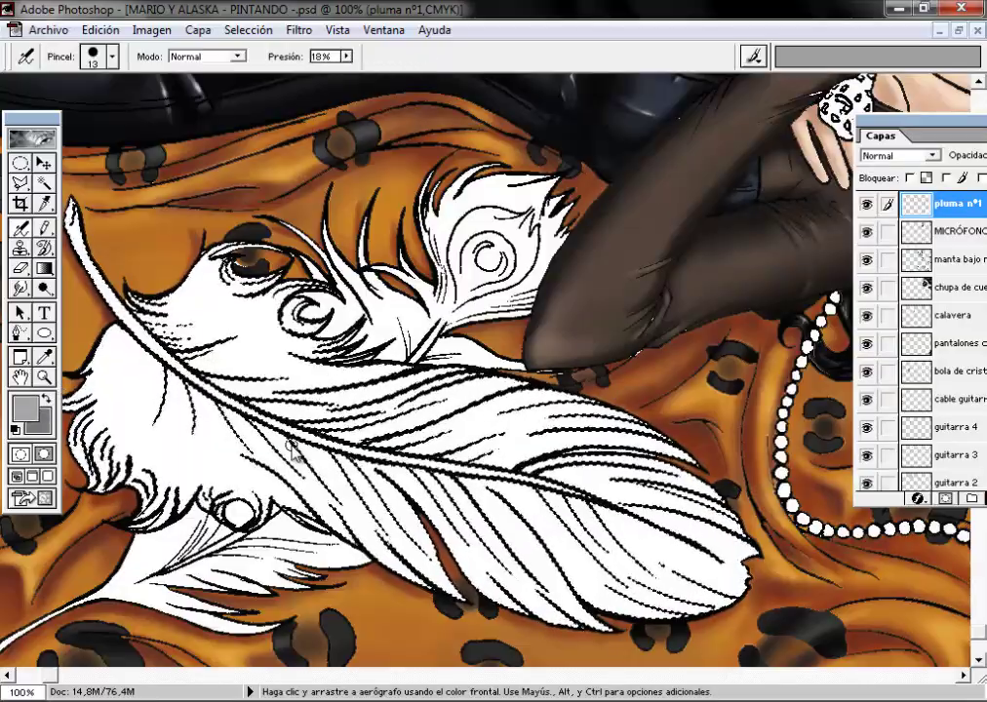
right_click(291, 451)
double_click(315, 340)
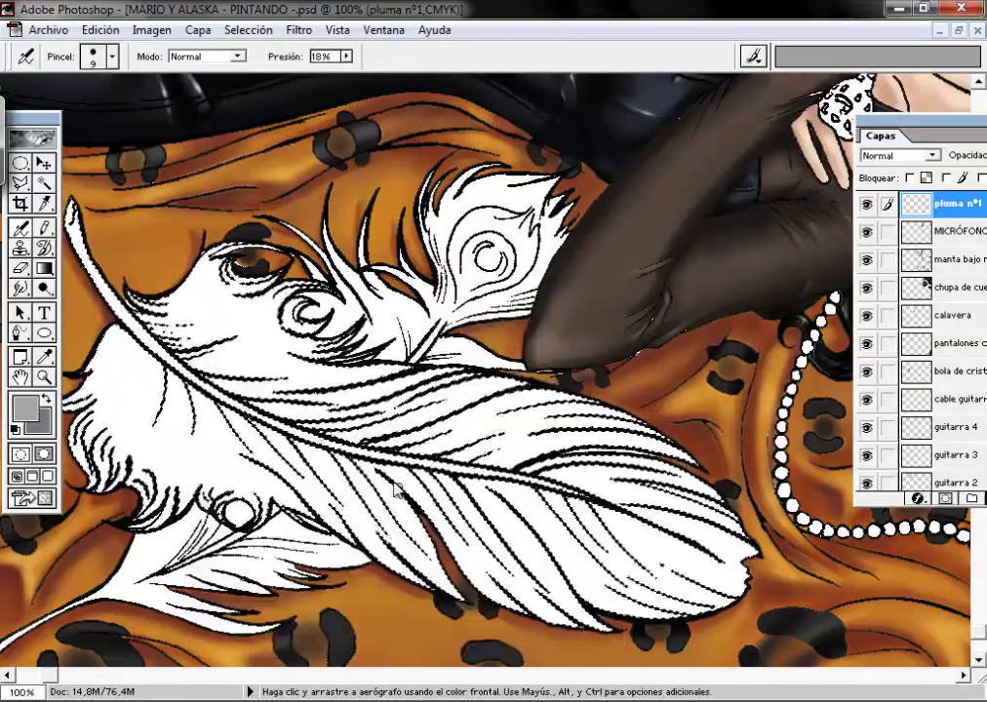
left_click(345, 56)
left_click_drag(342, 71, 333, 71)
left_click(483, 252)
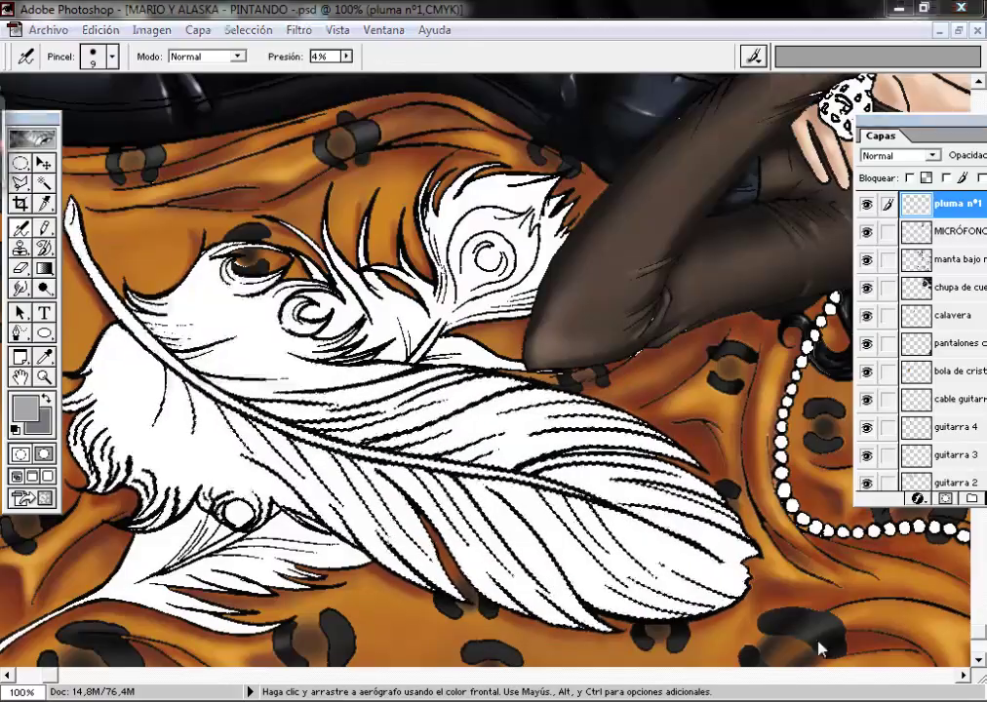
mouse_move(546, 488)
left_mouse_down()
mouse_move(633, 526)
mouse_move(560, 568)
left_mouse_up()
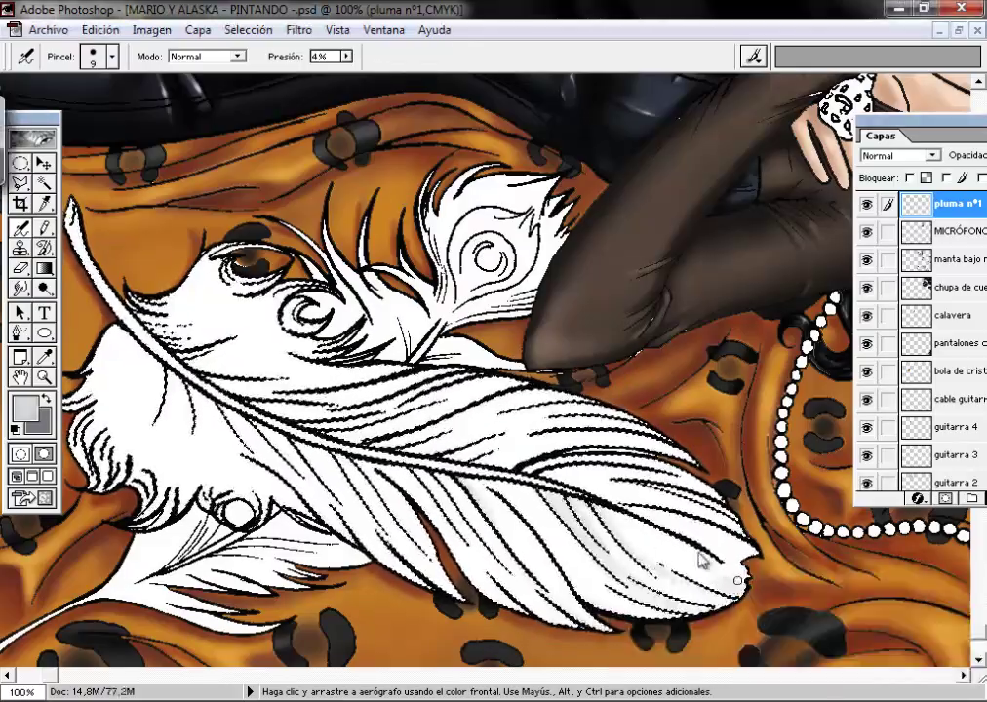
Step: Spread the light grey base shading over the whole large feather with 19 px and 9 px airbrushes
right_click(714, 513)
double_click(741, 414)
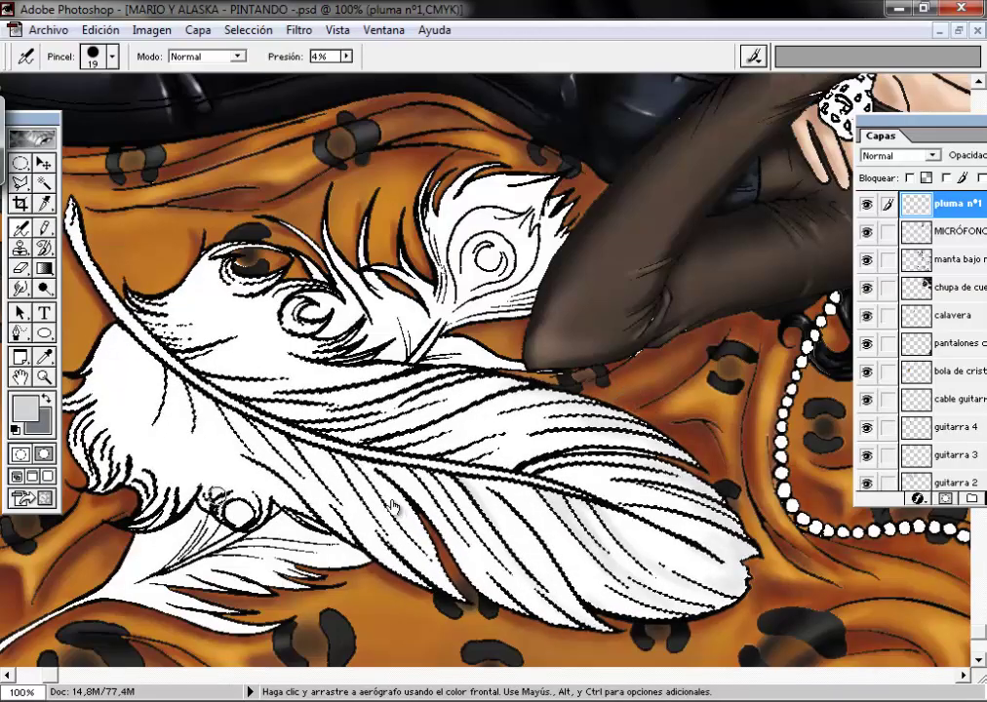
right_click(458, 507)
double_click(481, 412)
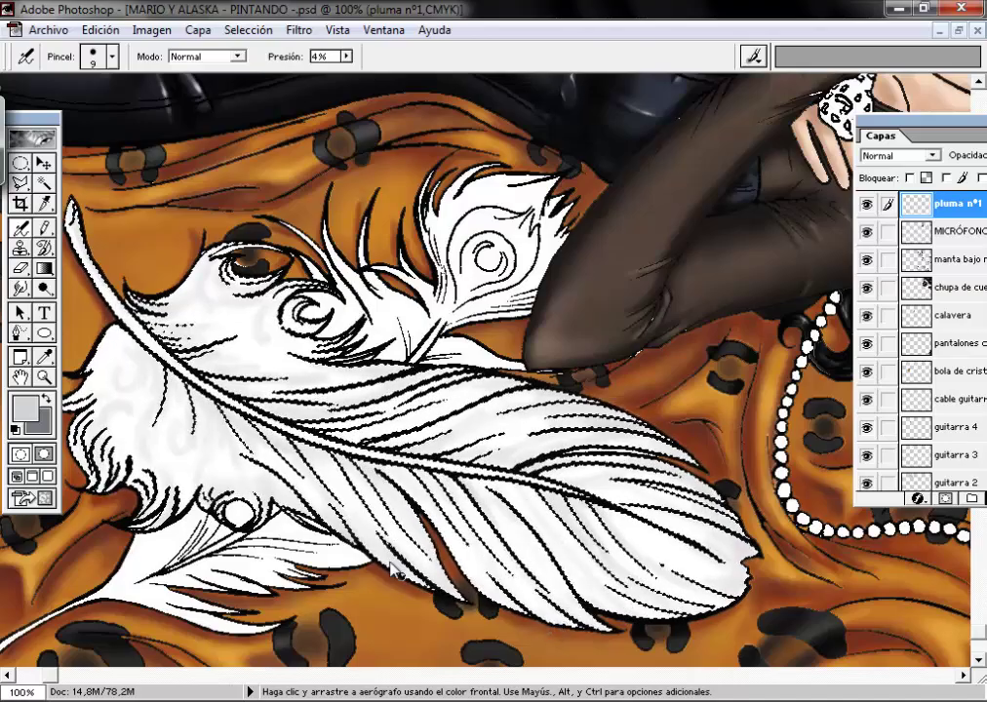
left_click_drag(395, 570, 73, 380)
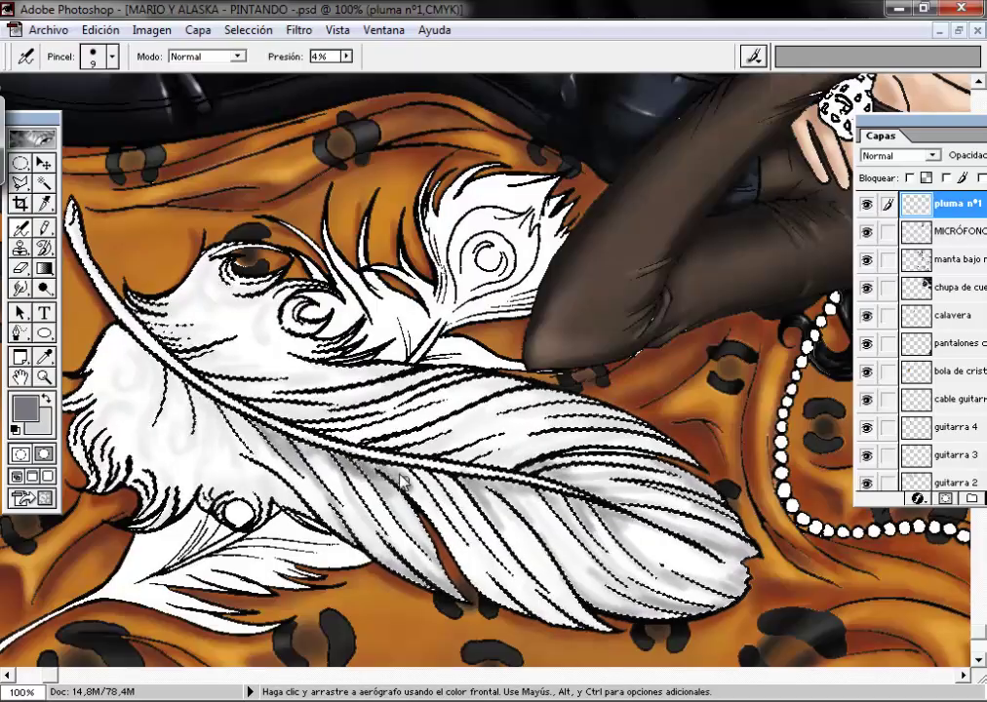
Step: Airbrush darker grey shadows along the large feather's quill and barbs with 9, 5 and 3 px brushes at 4% pressure
left_click_drag(419, 487, 576, 475)
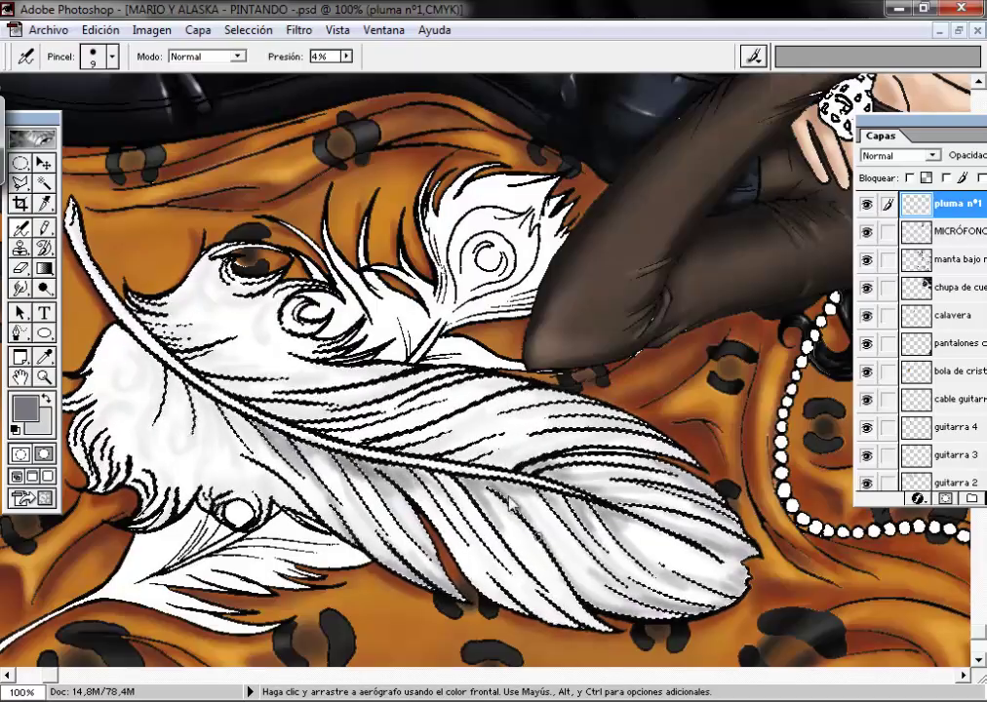
right_click(468, 581)
double_click(584, 439)
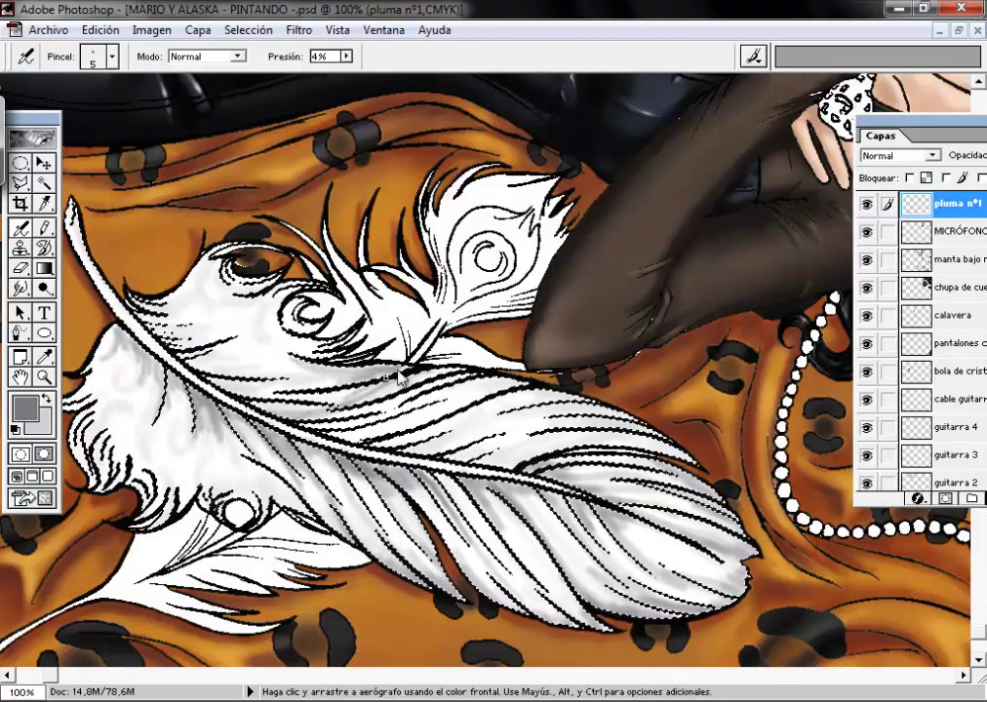
right_click(413, 417)
key("Escape")
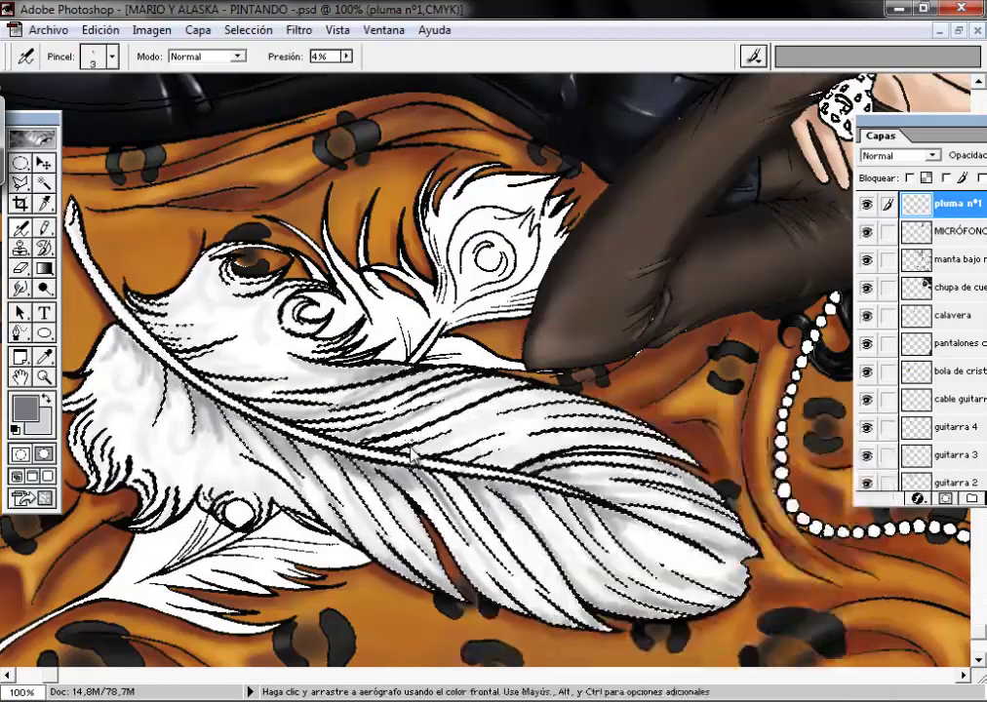
right_click(546, 352)
key("Escape")
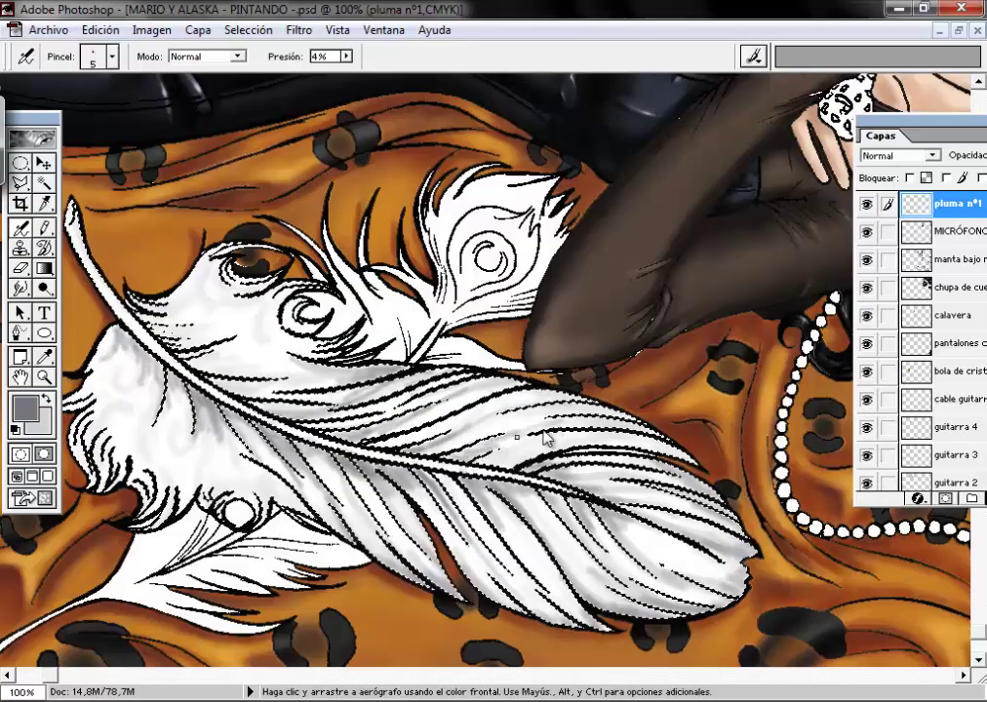
Step: Smudge the feather's grey shading with 13 and 19 px brushes at 16% pressure while the NO TOCAR xp line art is hidden
left_click_drag(936, 135, 779, 65)
scroll(920, 194, "down", 5)
left_click(708, 411)
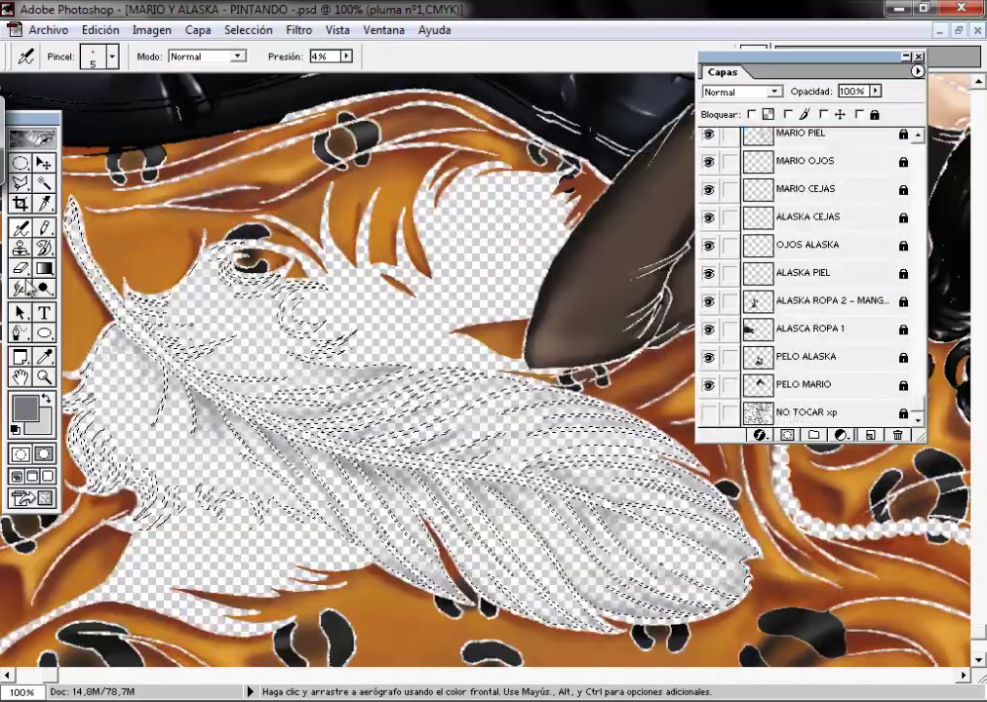
key("r")
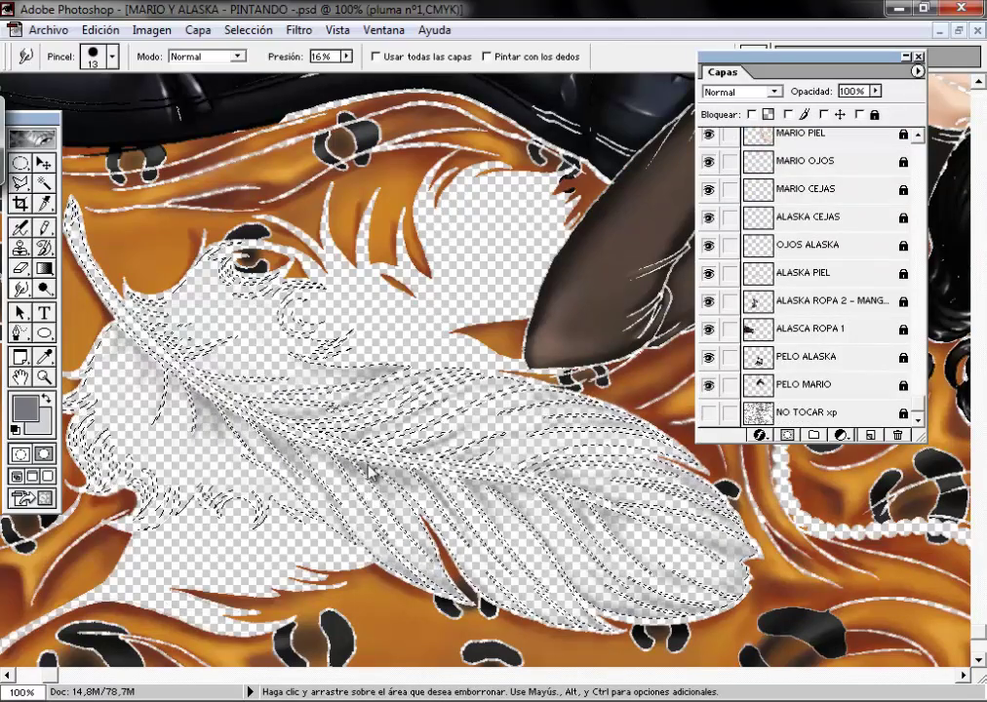
left_click(708, 411)
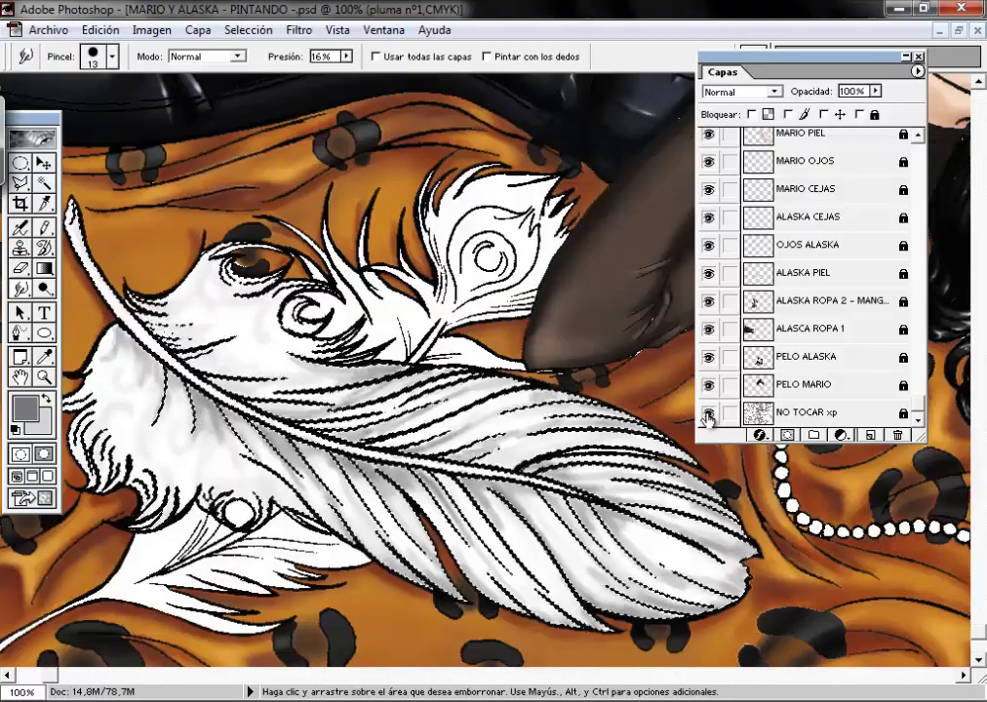
left_click(708, 411)
right_click(244, 377)
left_click(329, 396)
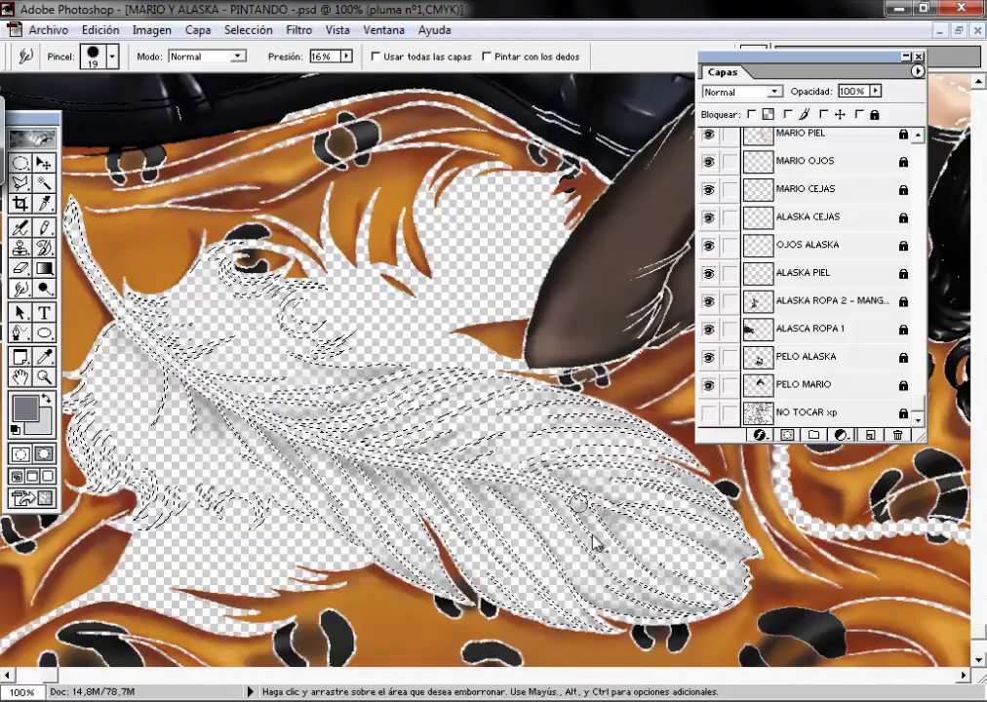
left_click(708, 411)
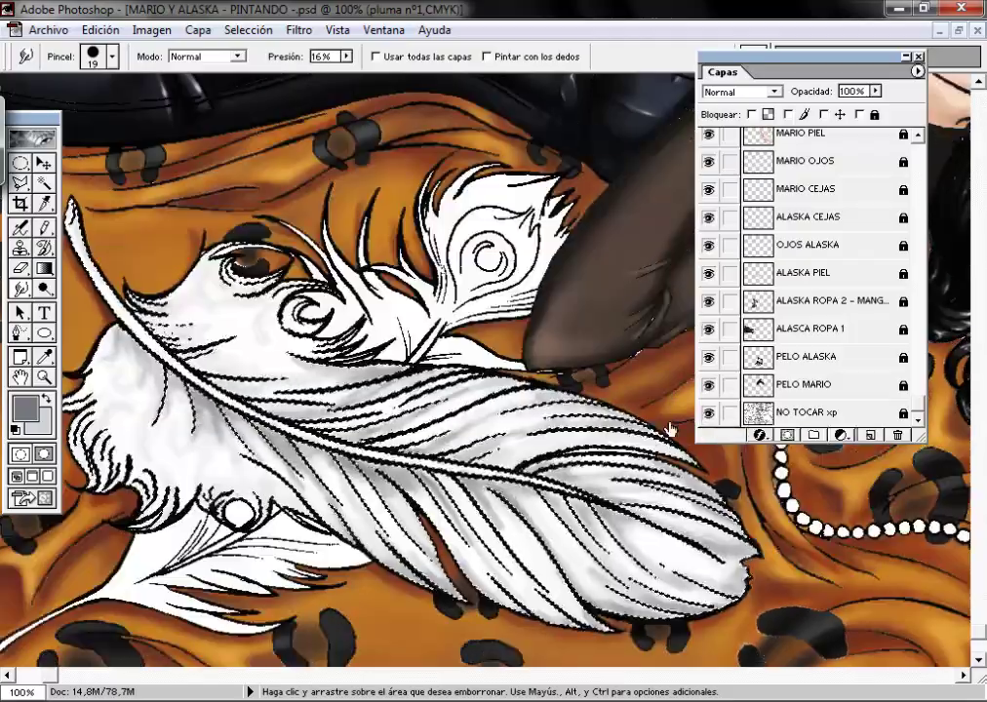
Step: Add more grey airbrush shading to the large feather's downy base and outer edges with 5 px and 19 px brushes
scroll(863, 183, "up", 5)
key("j")
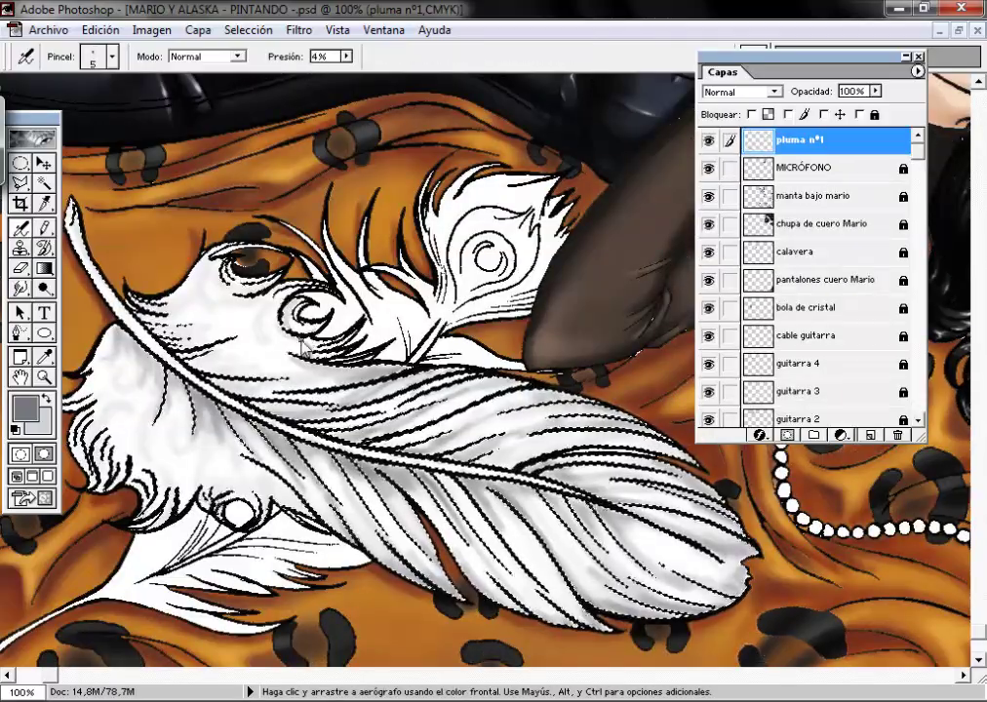
left_click_drag(156, 347, 231, 394)
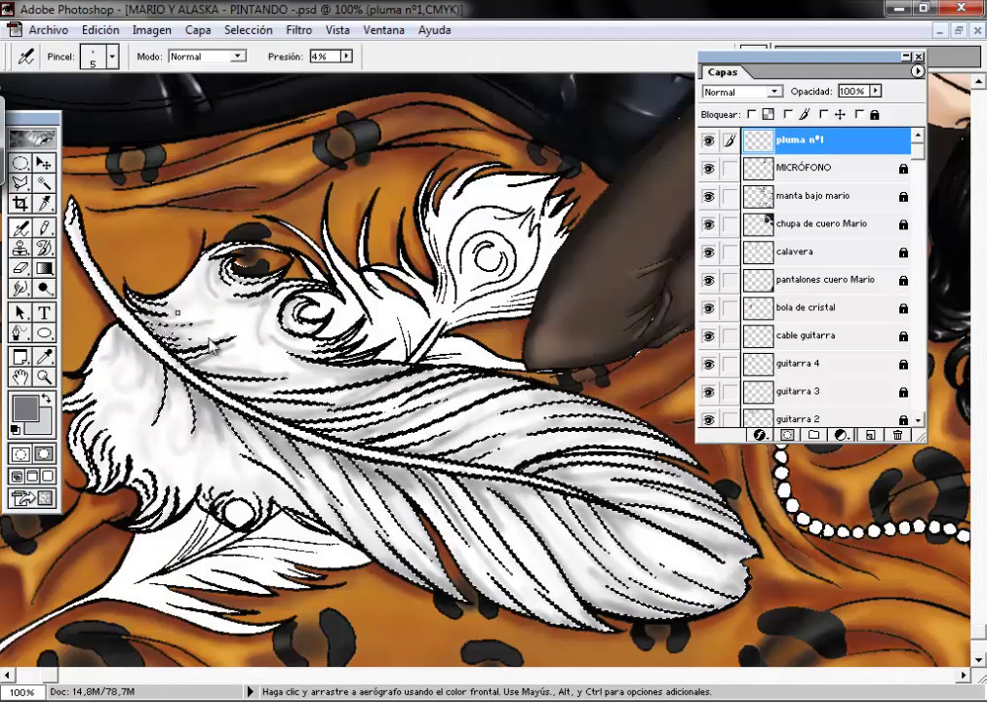
key("bracketright")
key("bracketright")
key("bracketright")
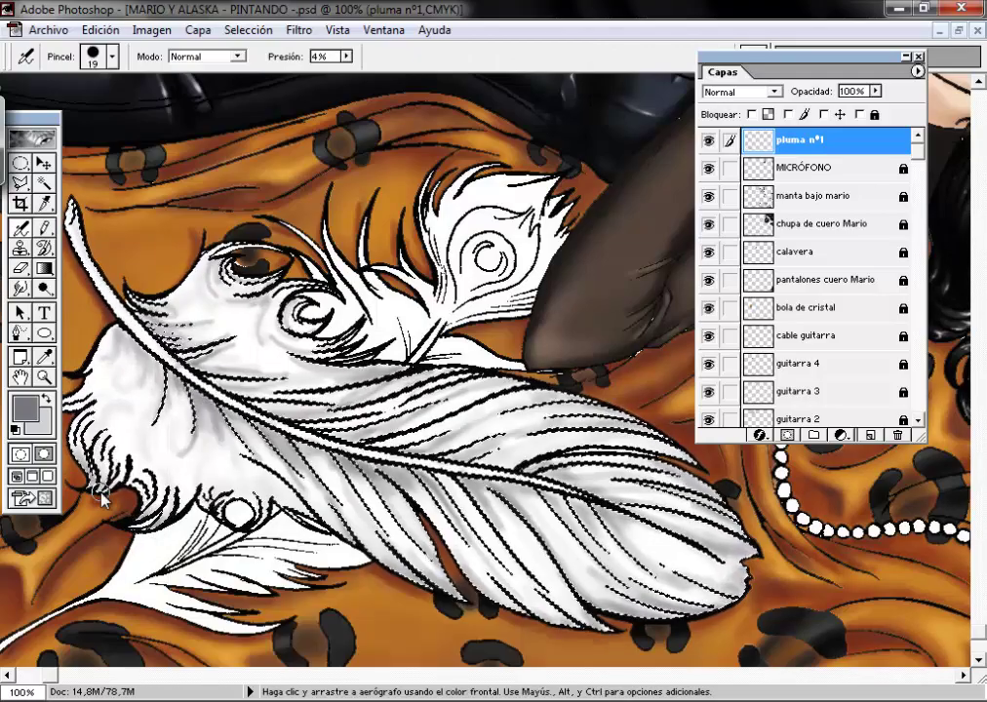
left_click_drag(484, 613, 743, 612)
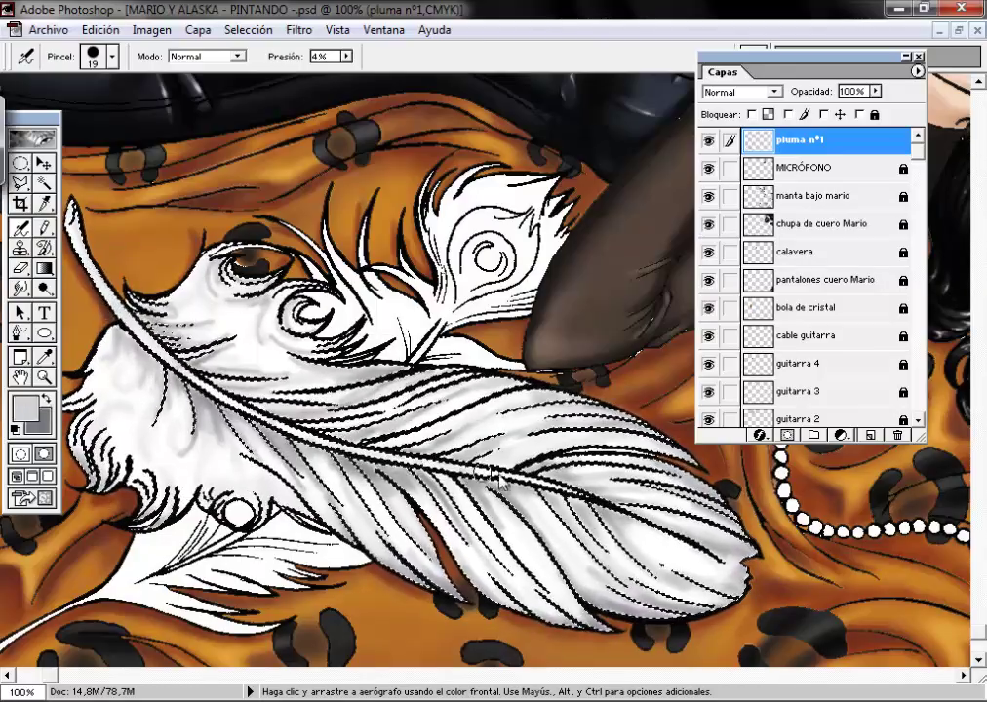
Step: Set the foreground to white and airbrush highlights over the large feather with a 9 px brush
left_click(29, 408)
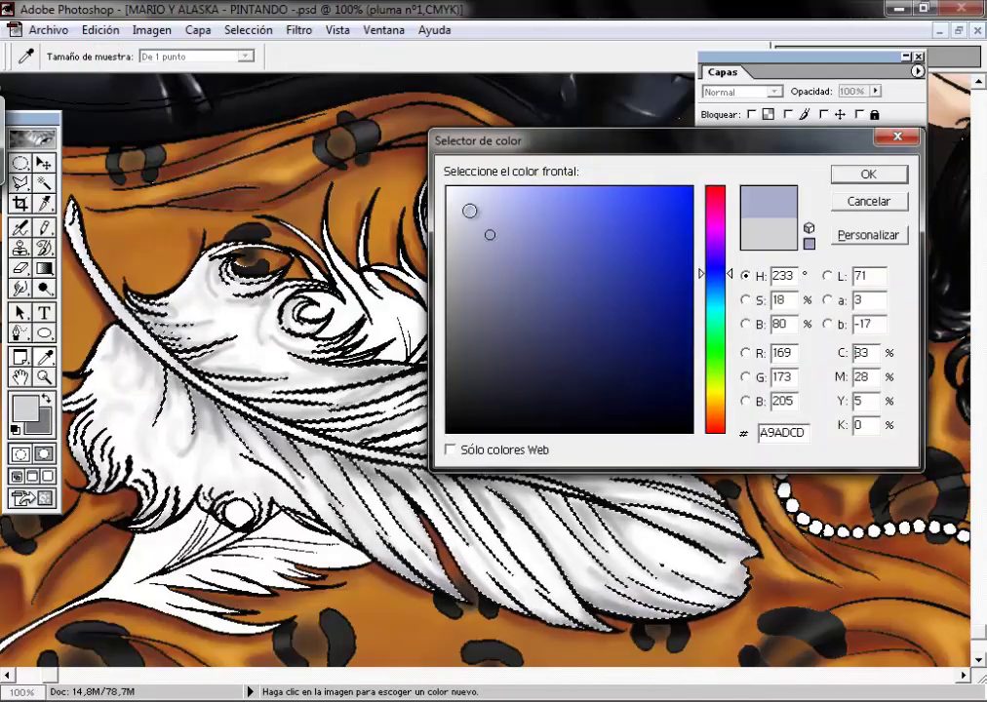
left_click(868, 174)
left_click(809, 167)
right_click(351, 403)
left_click(770, 141)
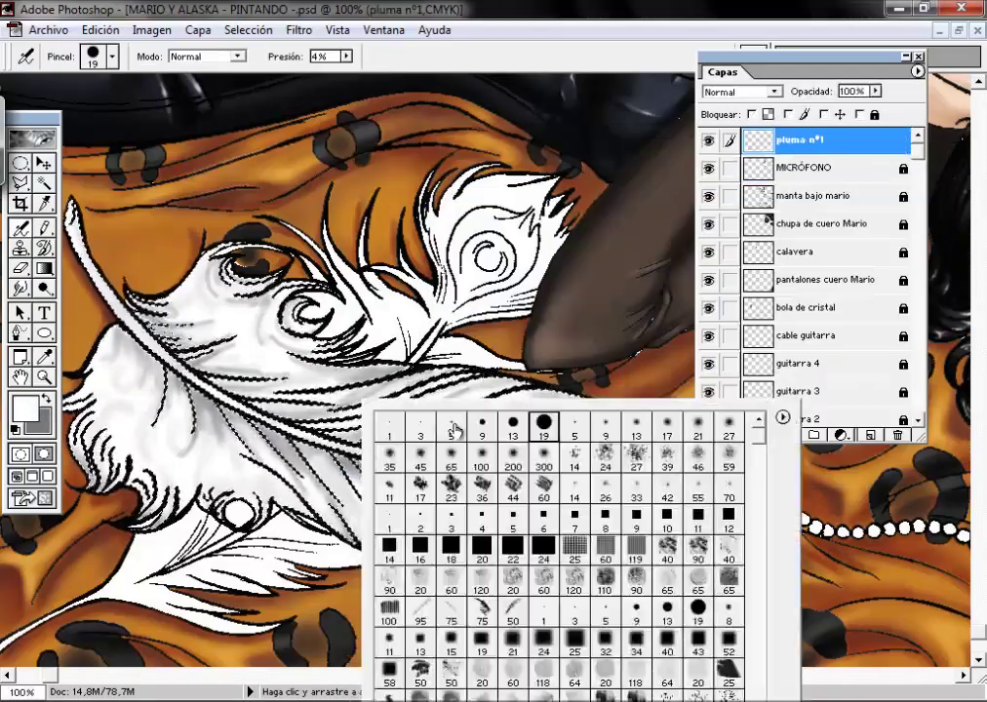
left_click(470, 429)
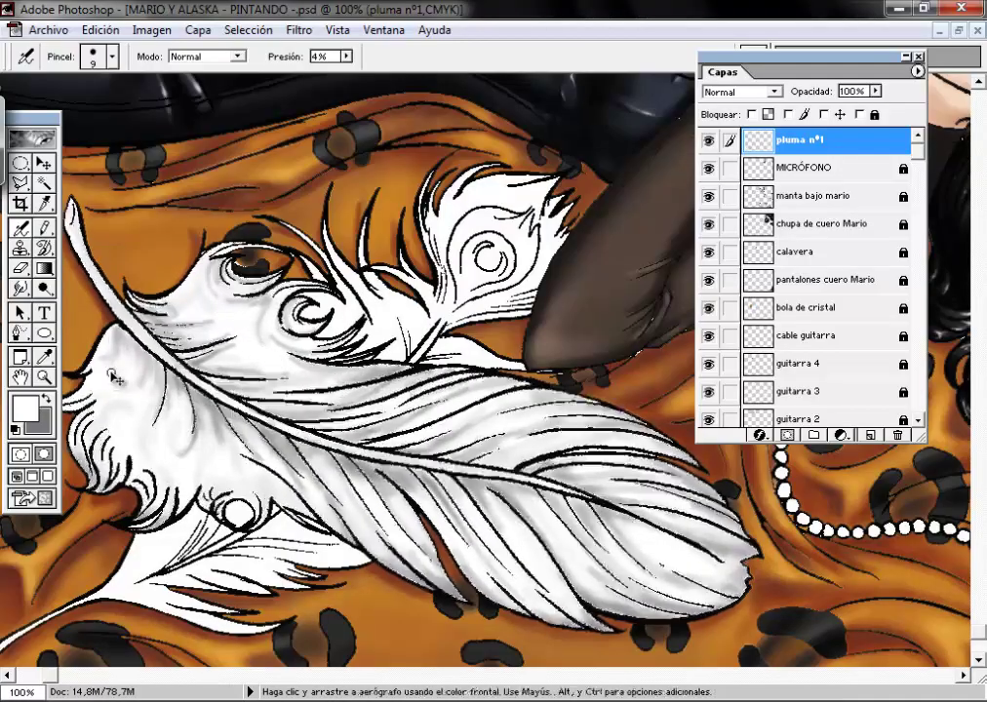
Step: Deepen the shadows beside the large feather's quill with the dark grey 9 px airbrush
left_click(47, 400)
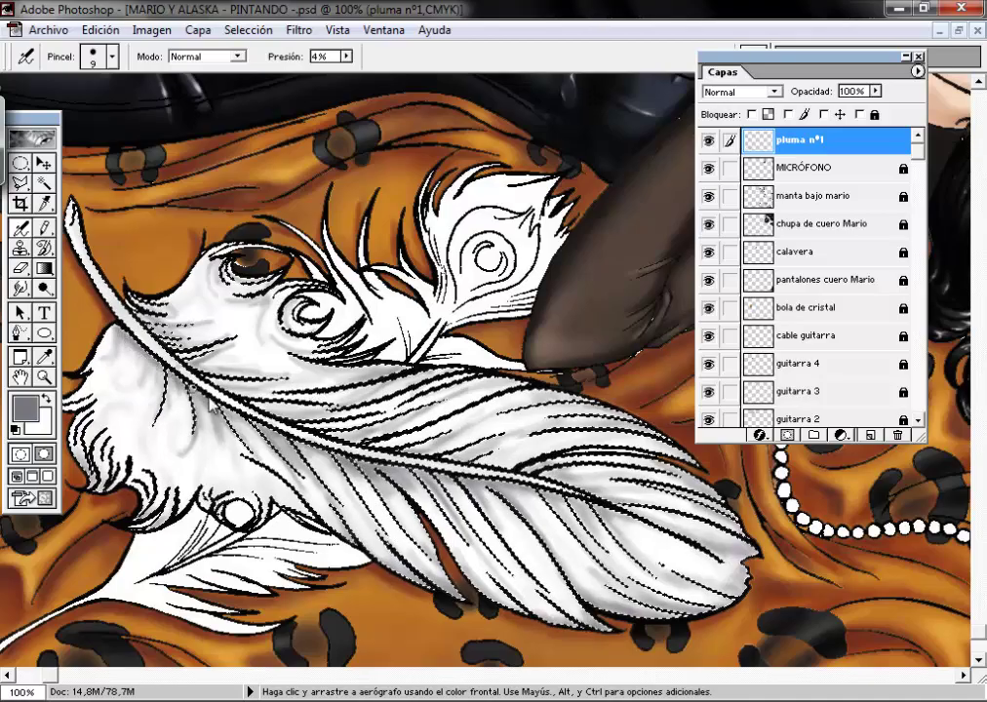
left_click_drag(458, 493, 284, 418)
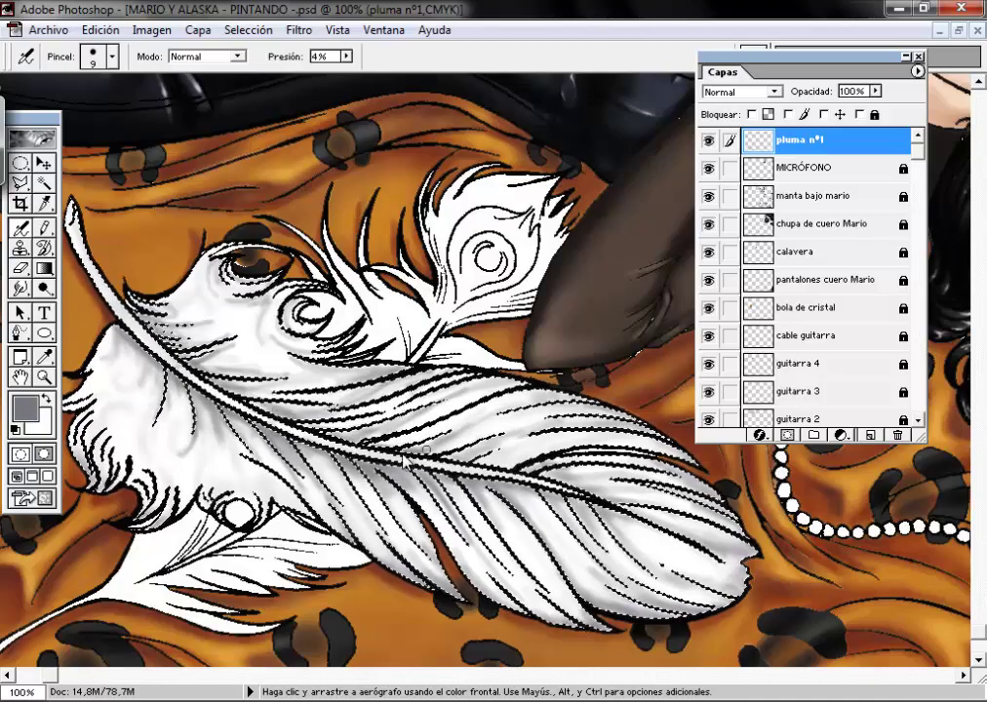
key("ctrl+minus")
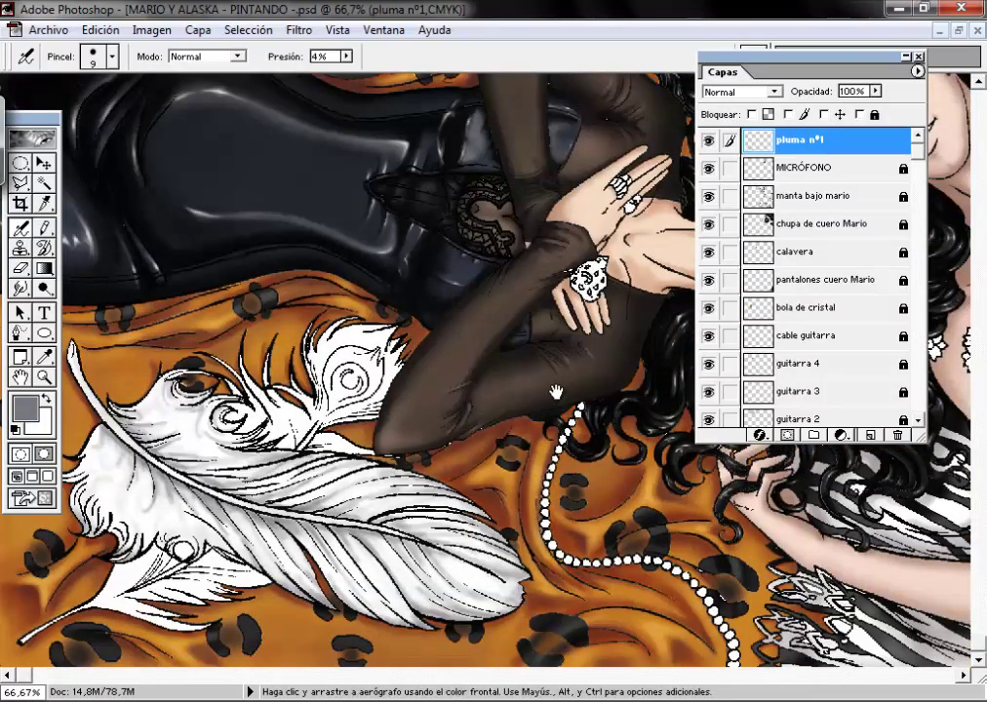
Step: Create a layer named pluma nº2 at the top of the stack and lock the pluma nº1 layer
scroll(910, 404, "down", 5)
left_click(870, 435)
left_click_drag(829, 413, 810, 139)
right_click(809, 140)
left_click(812, 150)
type("pluma nº2")
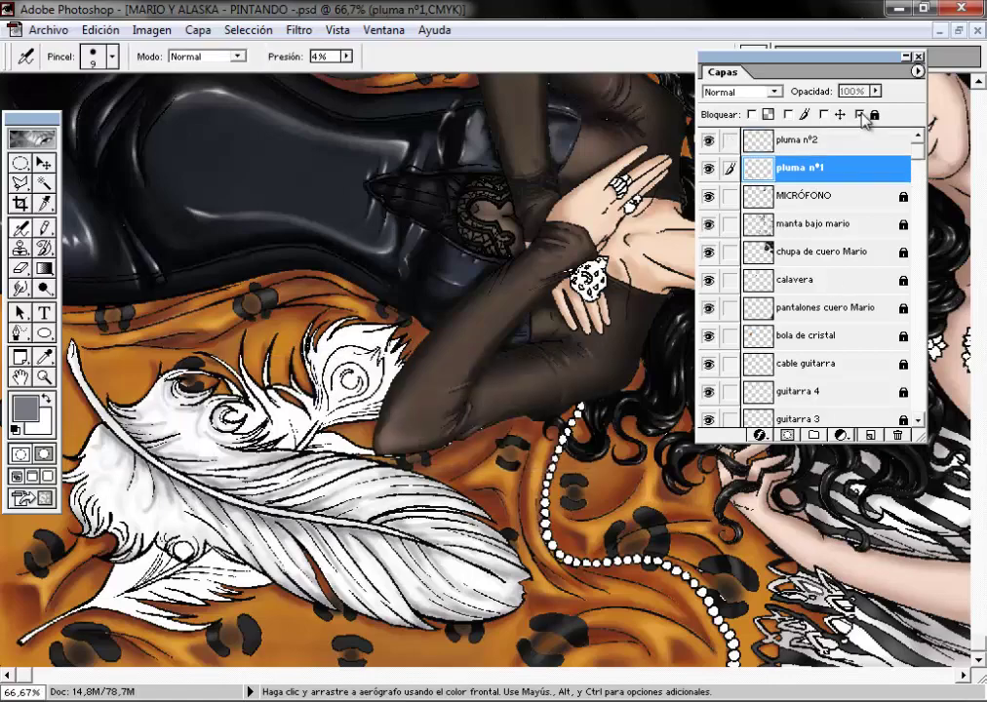
Step: Select the smaller feathers' white areas on the NO TOCAR xp layer with the Magic Wand and reactivate pluma nº2
scroll(809, 292, "down", 10)
left_click(881, 414)
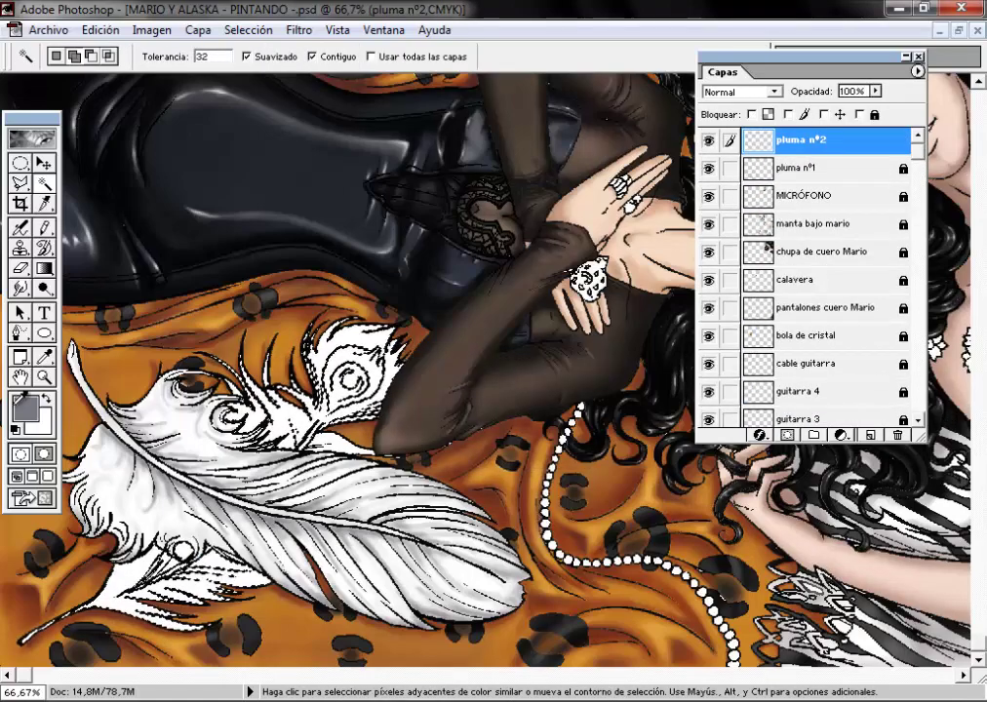
Step: Set a muted grey-green foreground and a darker grey background for the smaller feathers and switch to the 35 px Pencil
left_click(25, 405)
left_click_drag(721, 374, 723, 382)
left_click(870, 171)
left_click(46, 401)
left_click(24, 405)
left_click(459, 311)
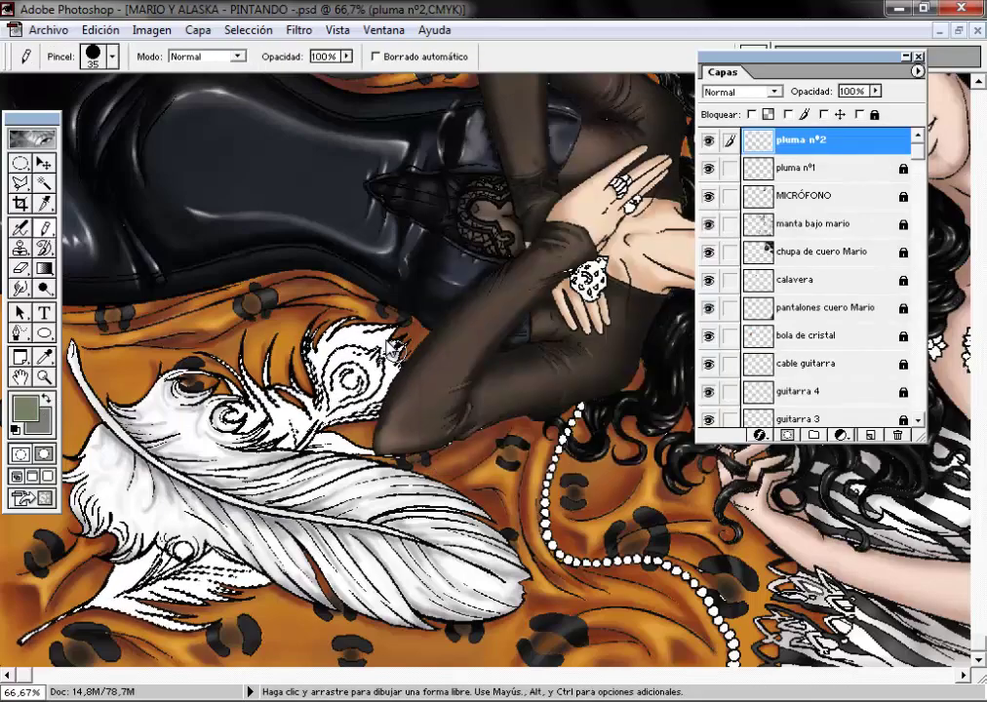
Step: Add the smaller feathers' missed white areas on the NO TOCAR xp layer to the Magic Wand selection and reactivate pluma nº2
right_click(334, 235)
left_click_drag(341, 332, 395, 366)
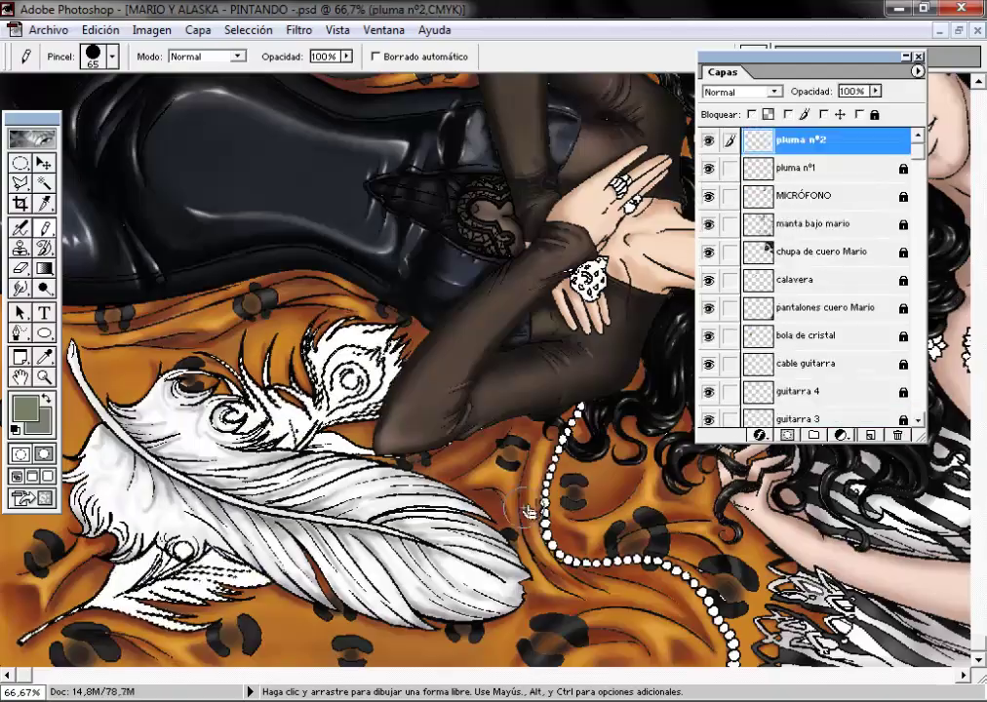
left_click_drag(917, 148, 918, 436)
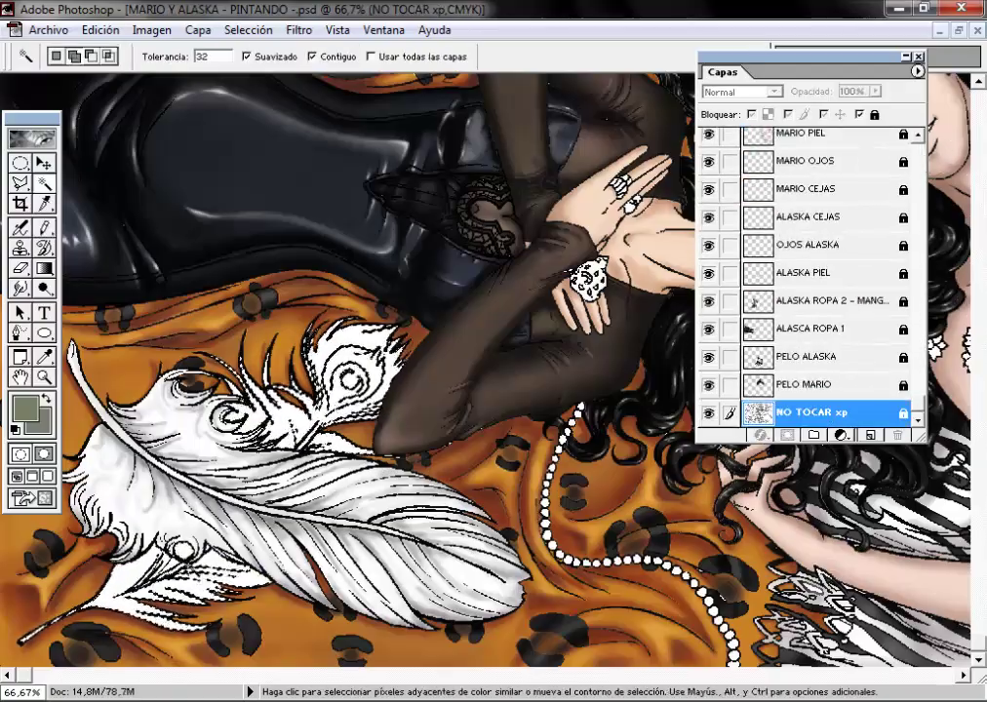
left_click_drag(133, 312, 393, 472)
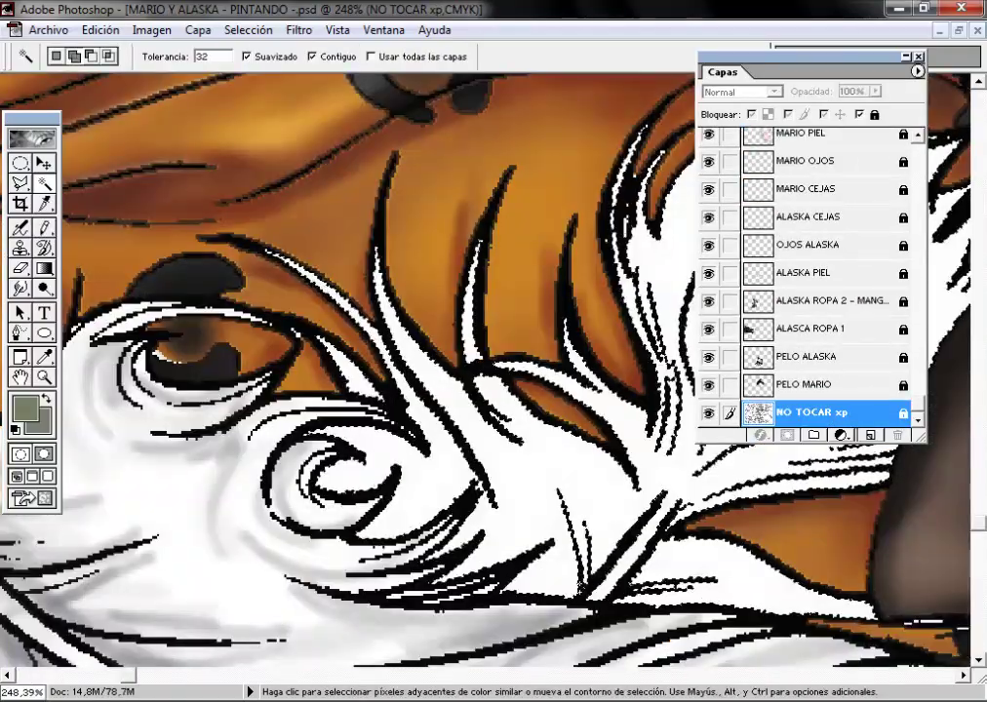
left_click_drag(434, 585, 361, 283)
left_click_drag(918, 410, 919, 194)
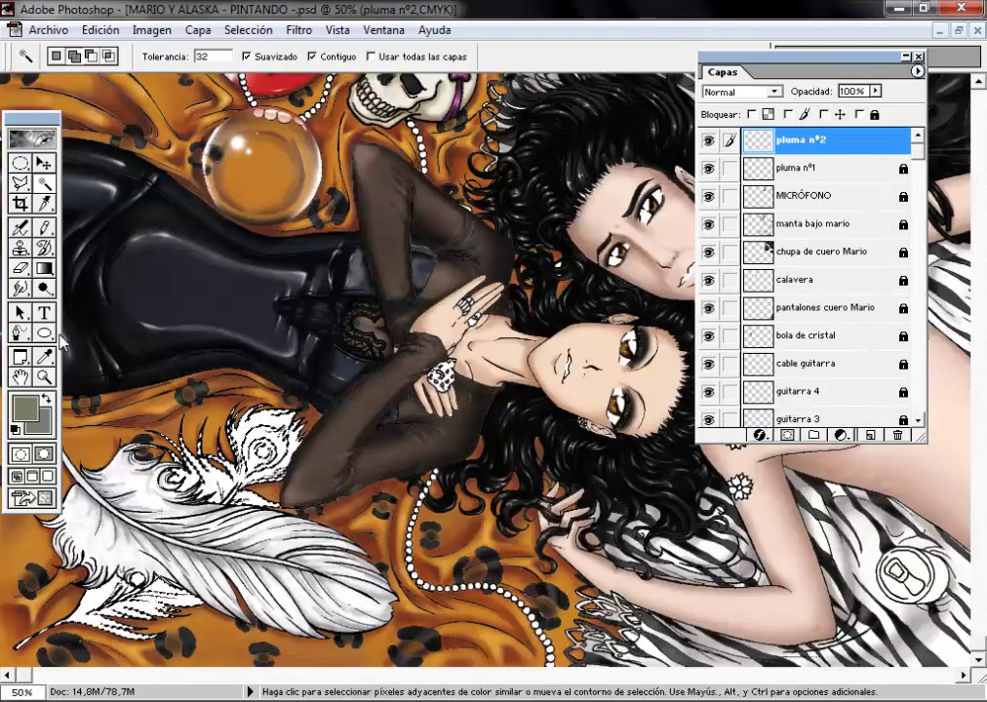
Step: Fill the selected smaller feathers with the grey-green base using the 200 px Pencil and set the foreground to dark olive 404634
left_click(26, 405)
left_click(511, 359)
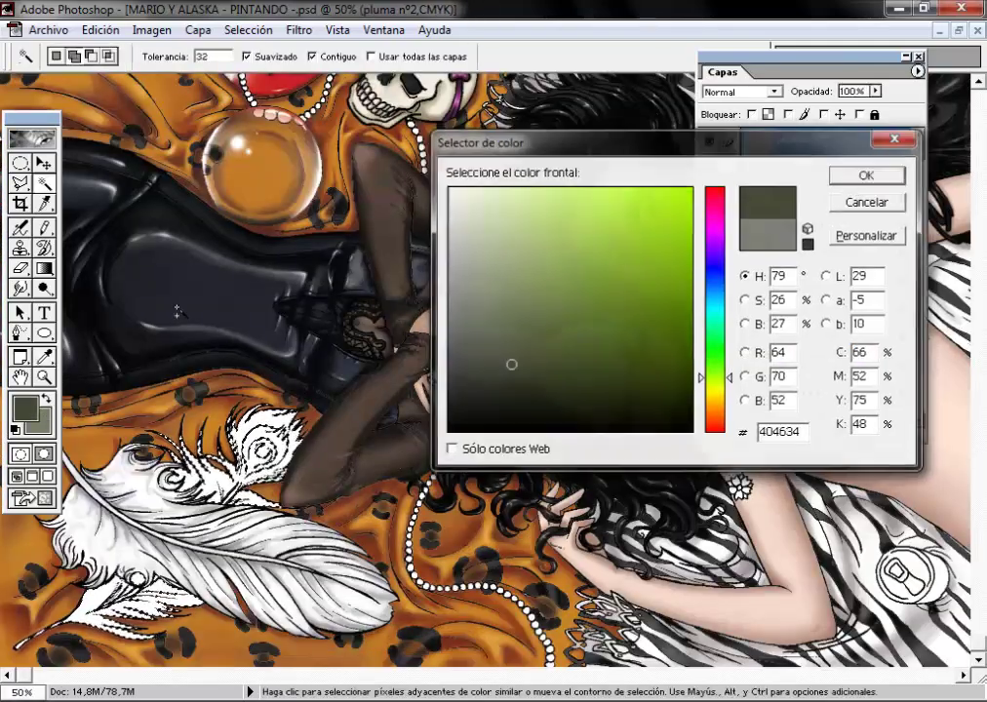
left_click(870, 174)
key("b")
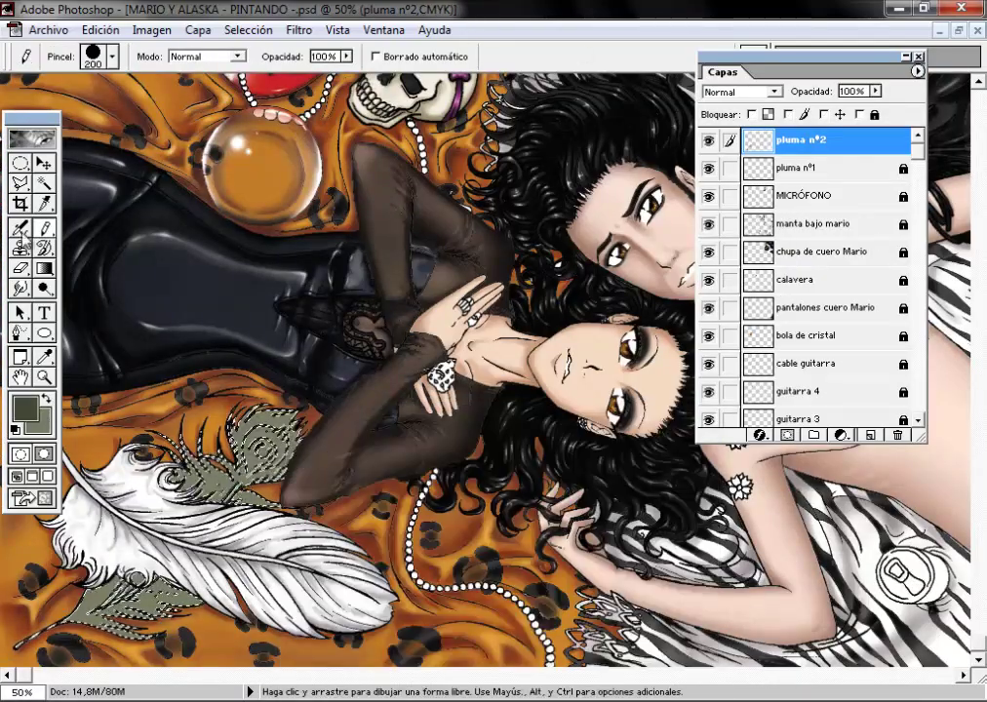
Step: Switch to the 5 px Airbrush at 4% pressure and set bright yellow EEFA6B as background behind the dark olive foreground
left_click(18, 227)
right_click(386, 466)
double_click(467, 414)
left_click(334, 473, "ctrl")
left_click(318, 415, "ctrl")
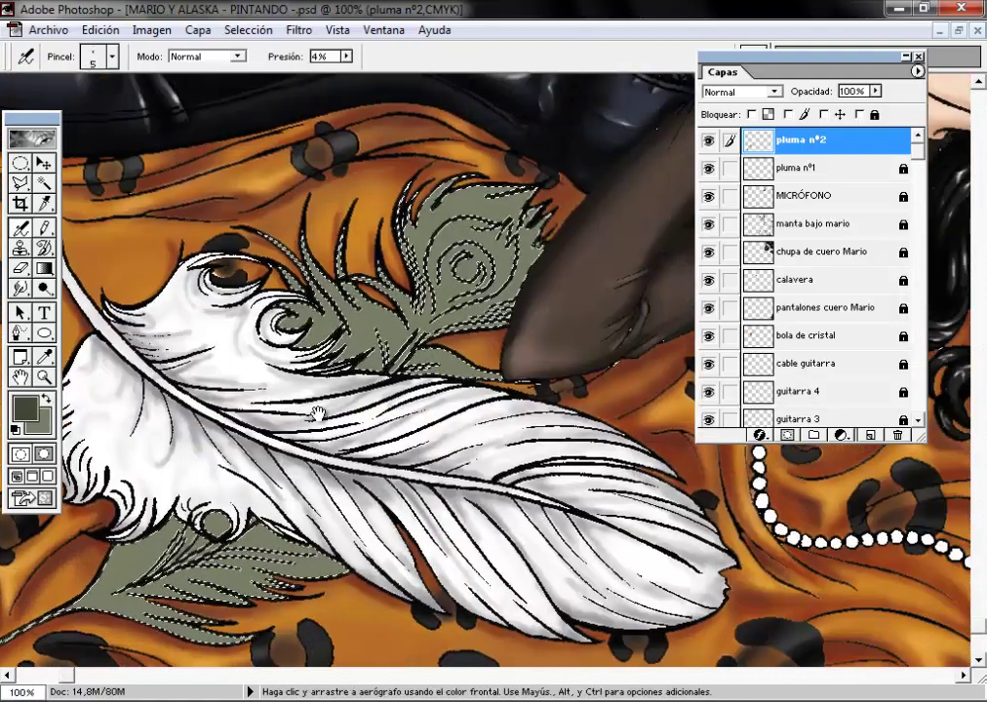
left_click(25, 406)
left_click(733, 392)
left_click(687, 189)
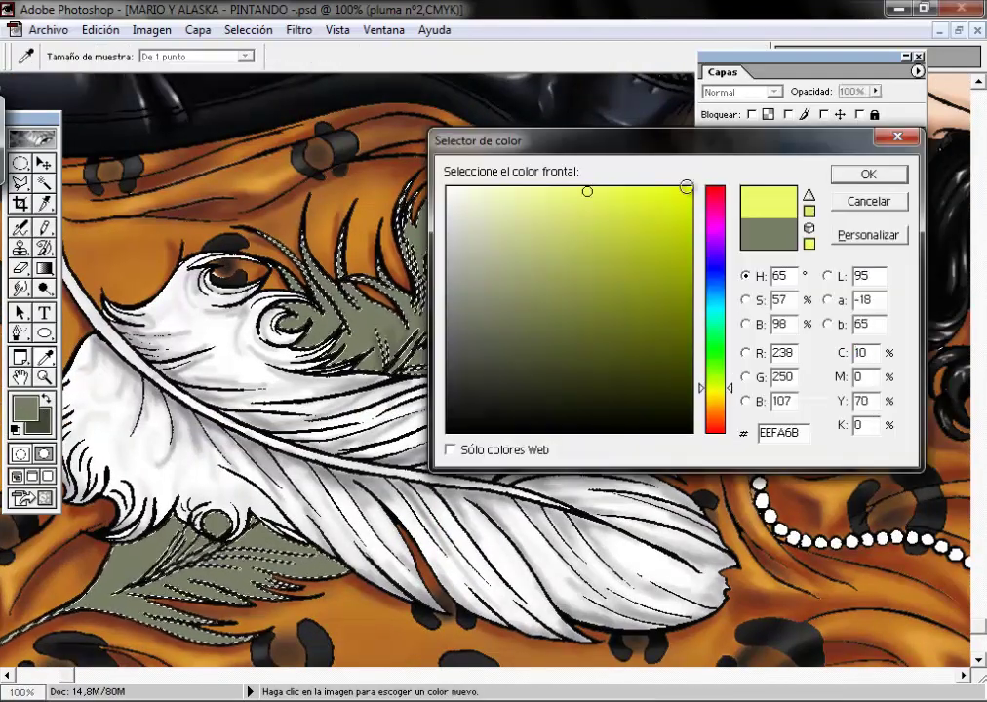
key("Return")
key("x")
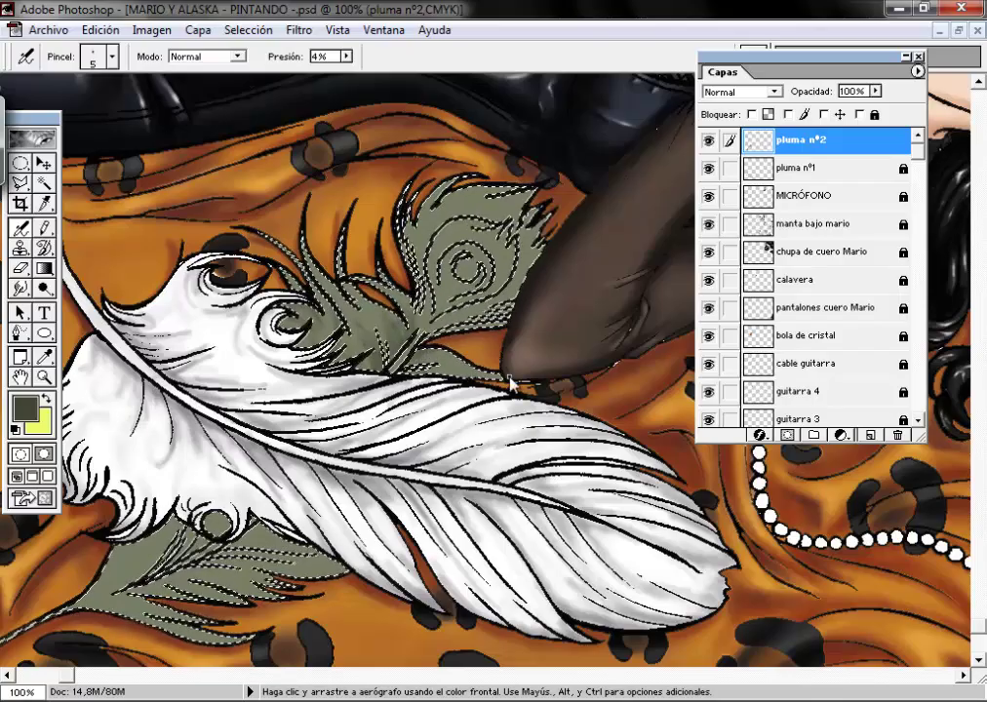
Step: Shade the barbs of the smaller feathers softly in dark olive with the 5 px airbrush at 4% pressure
right_click(462, 373)
left_click(419, 213)
right_click(418, 214)
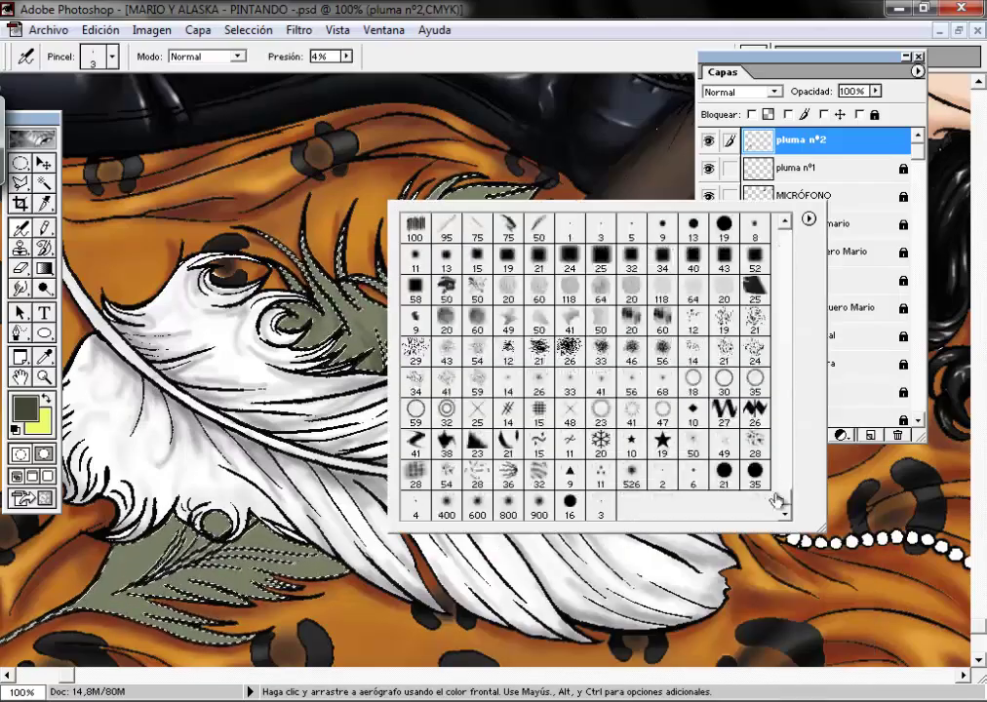
double_click(403, 221)
right_click(429, 231)
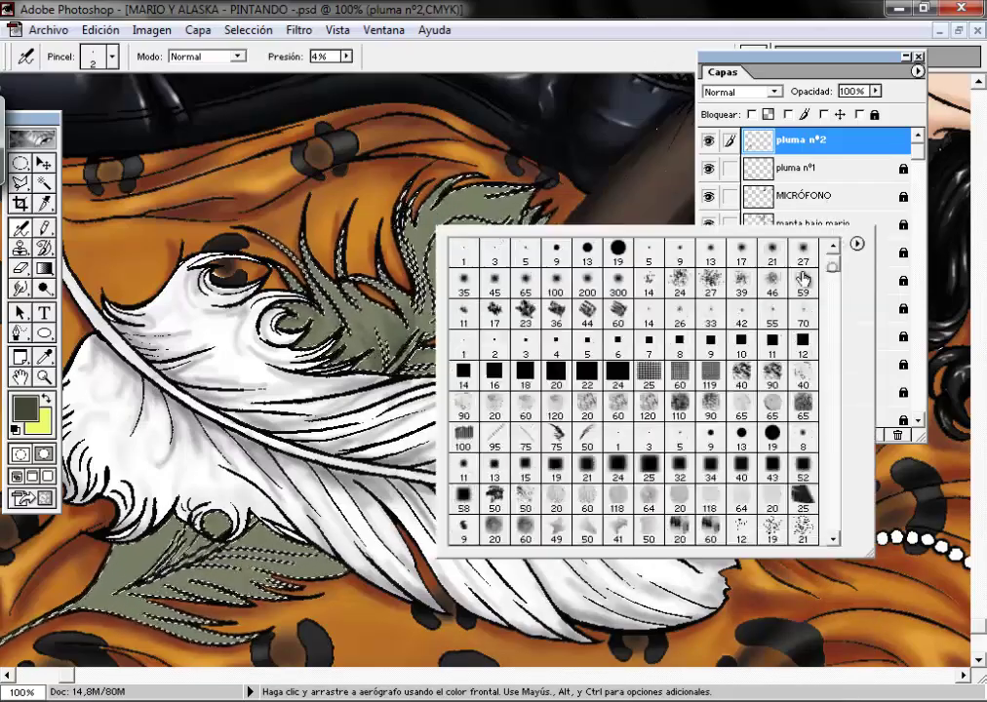
left_click(597, 49)
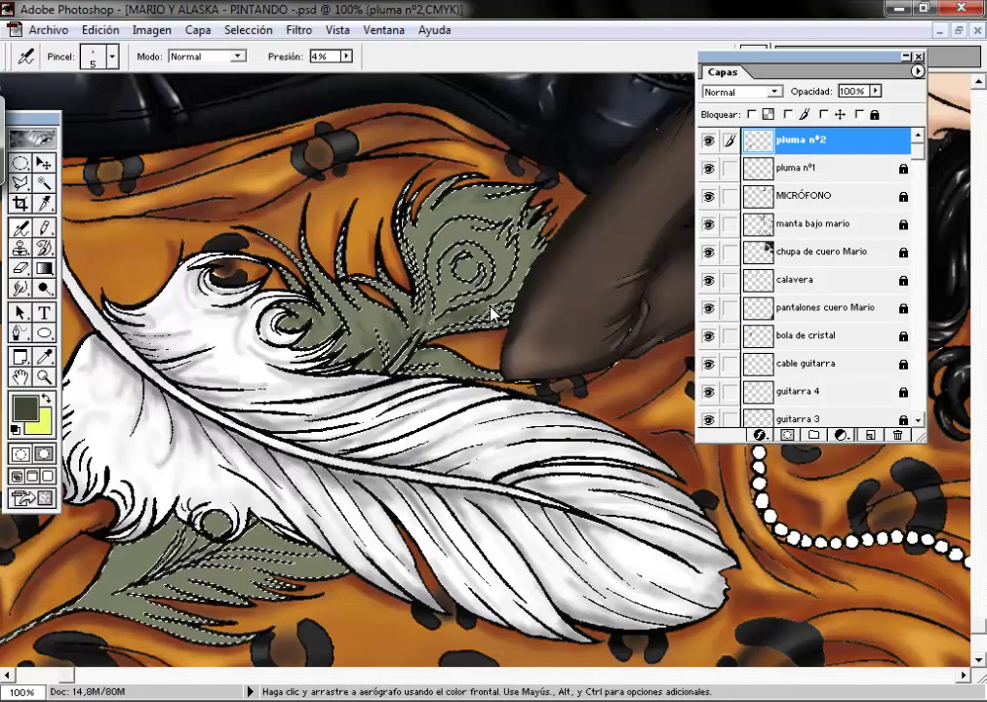
left_click(398, 357, "ctrl+space")
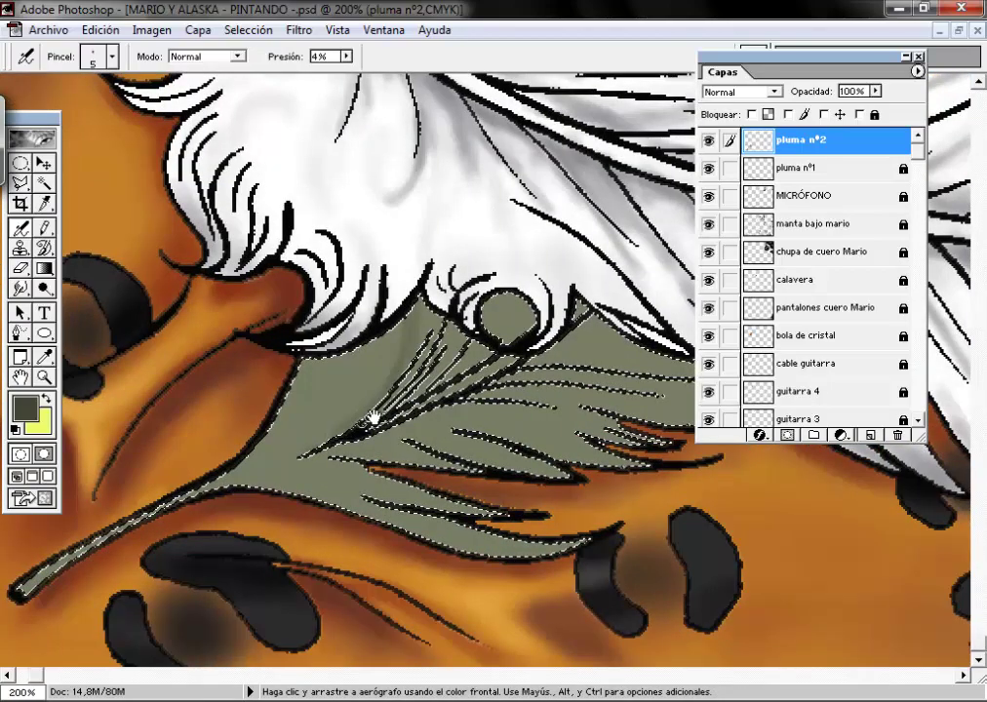
left_click_drag(752, 55, 864, 71)
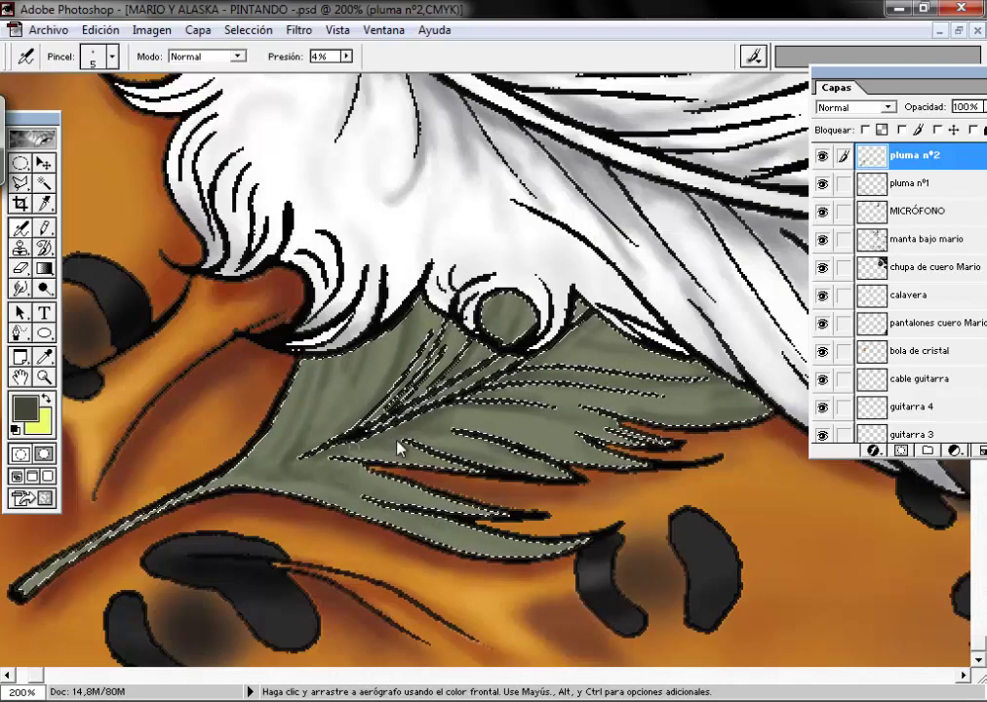
Step: Set the foreground to darker olive 282D1C and shade the lower peacock feather with the 13 px airbrush
left_click(25, 407)
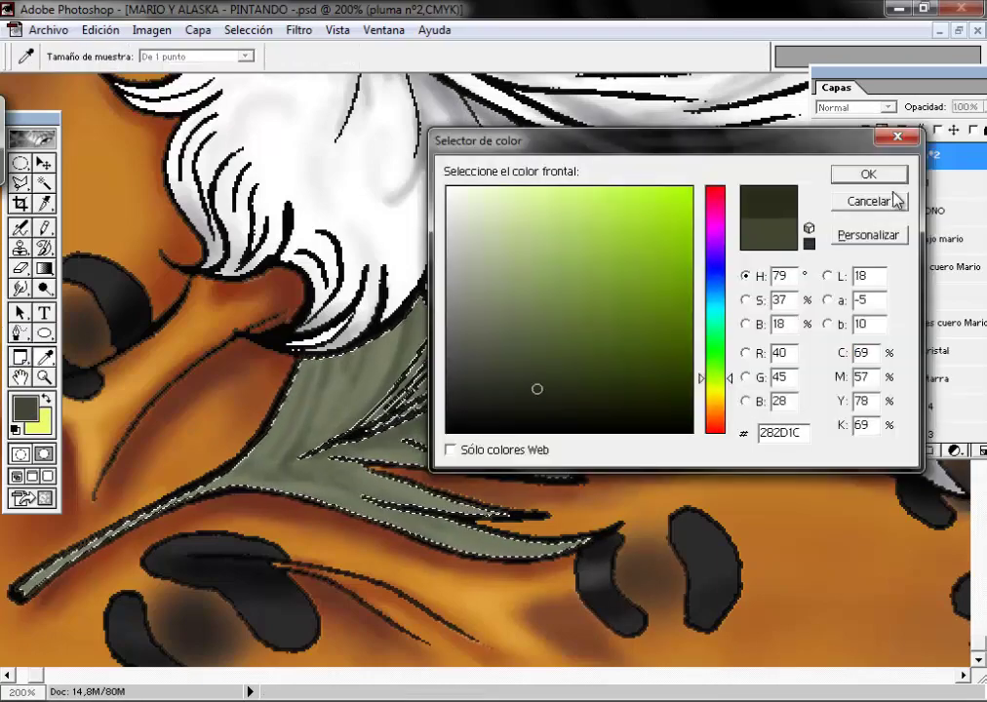
key("Return")
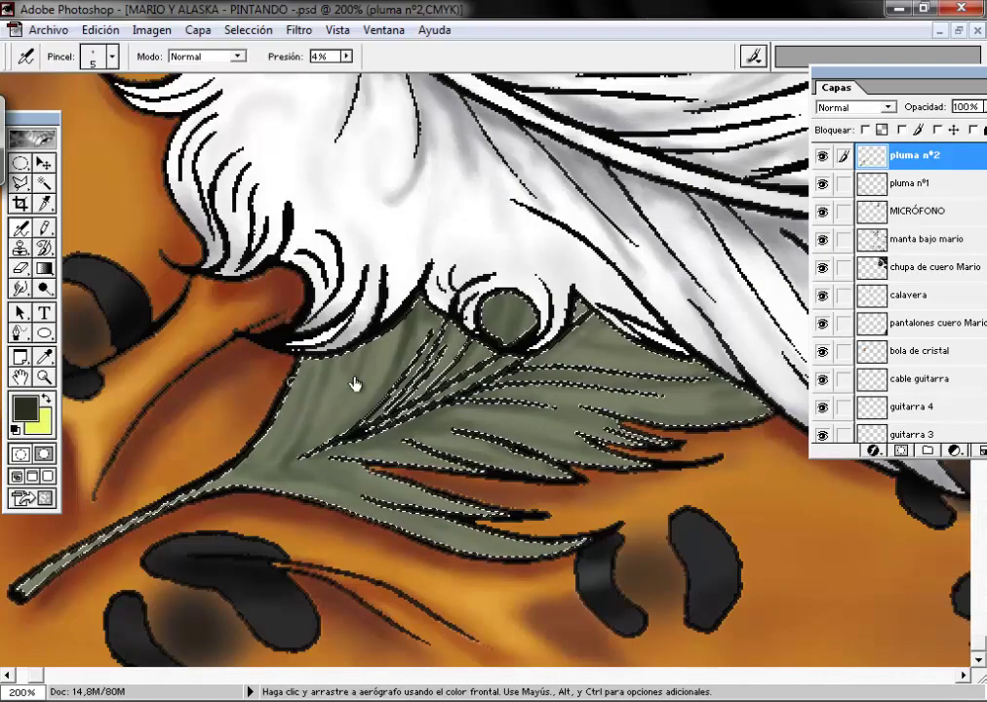
right_click(471, 312)
double_click(625, 326)
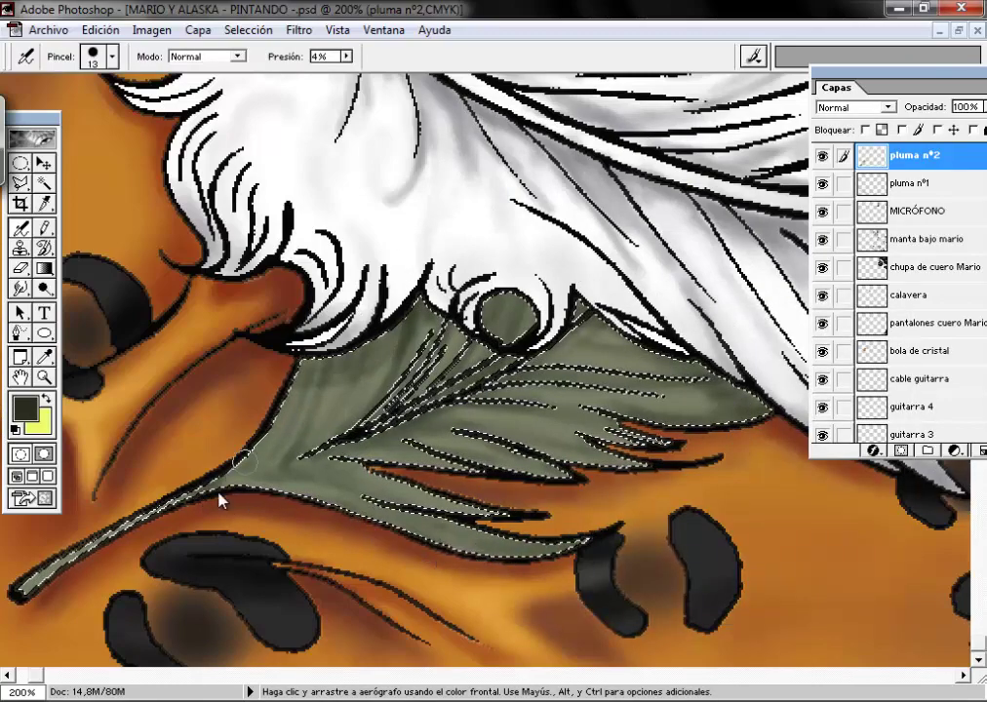
Step: Add finer dark strokes along the lower peacock feather's barbs with 3 and 5 px airbrushes, raising the pressure to 6% and then 8%
right_click(326, 402)
double_click(376, 426)
left_click_drag(346, 56, 348, 58)
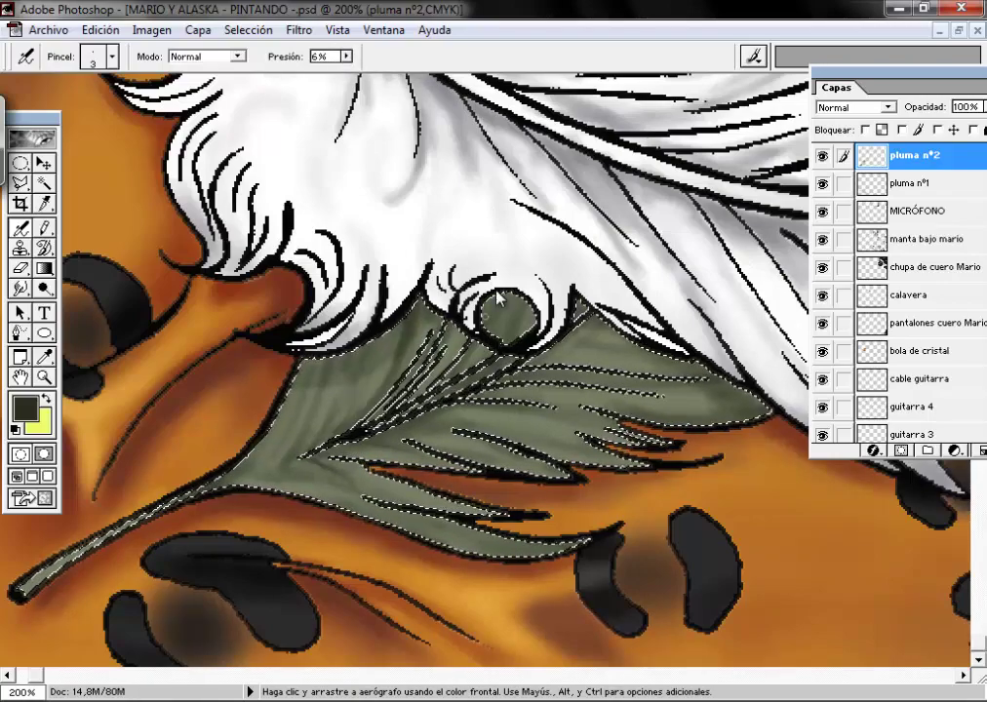
left_click_drag(345, 55, 353, 73)
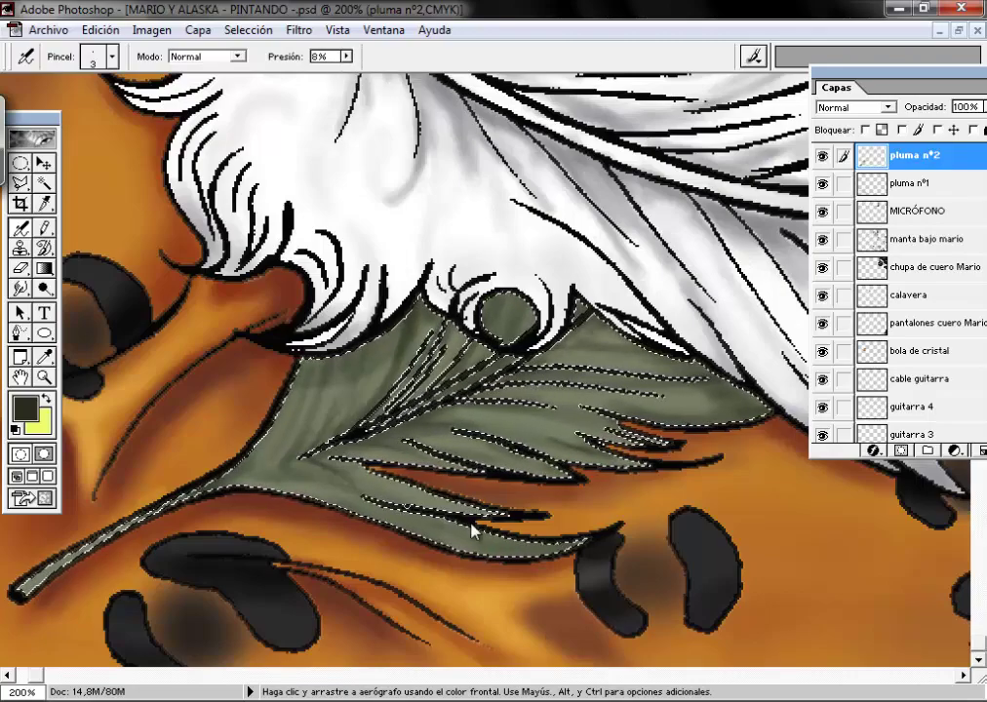
key("]")
mouse_move(387, 422)
left_mouse_down()
mouse_move(467, 346)
mouse_move(309, 469)
mouse_move(356, 452)
mouse_move(473, 485)
mouse_move(328, 423)
left_mouse_up()
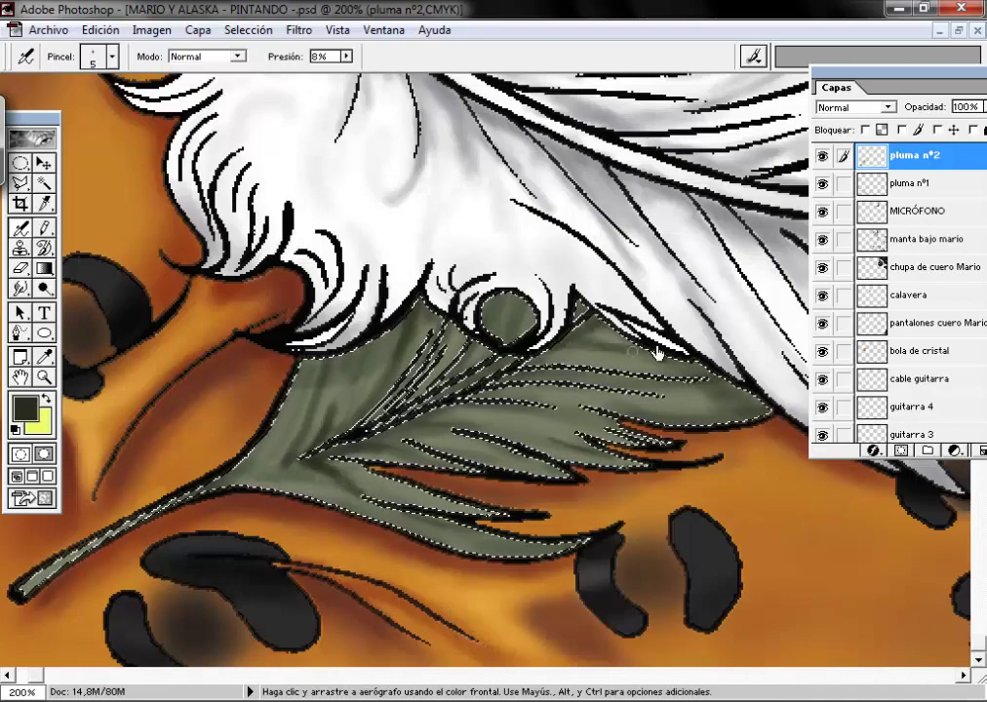
key("[")
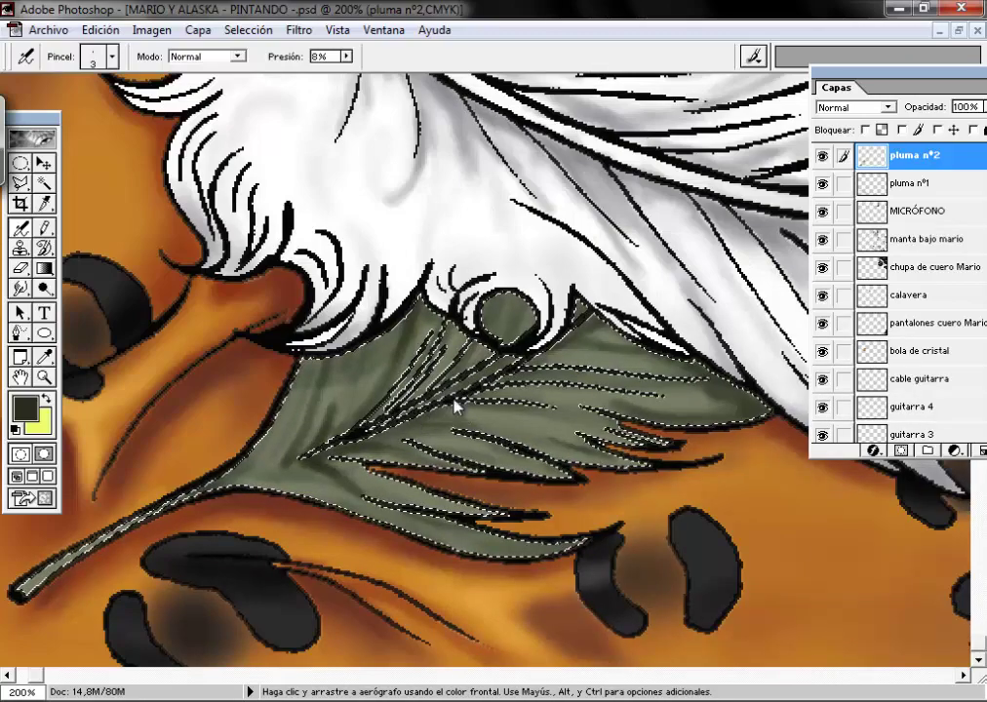
Step: Shade the upper peacock feather's barbs and the area around its eye in dark olive with 5 and 3 px airbrushes
key("space")
mouse_move(657, 203)
left_mouse_down()
mouse_move(451, 511)
mouse_move(489, 452)
mouse_move(462, 379)
mouse_move(494, 457)
left_mouse_up()
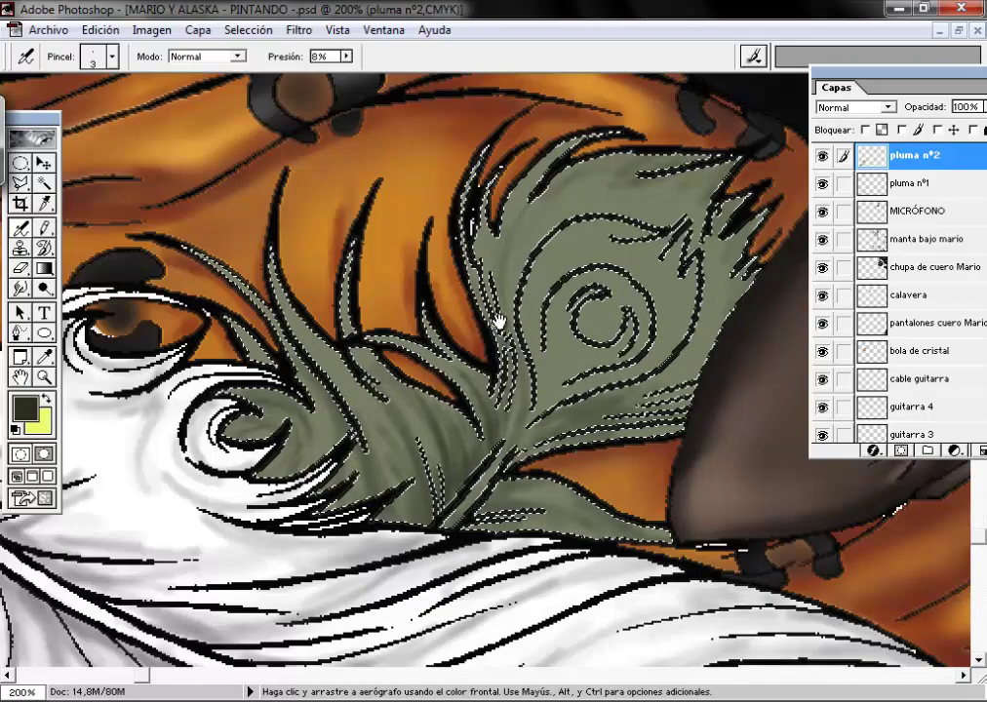
key("bracketright")
right_click(513, 467)
key("Escape")
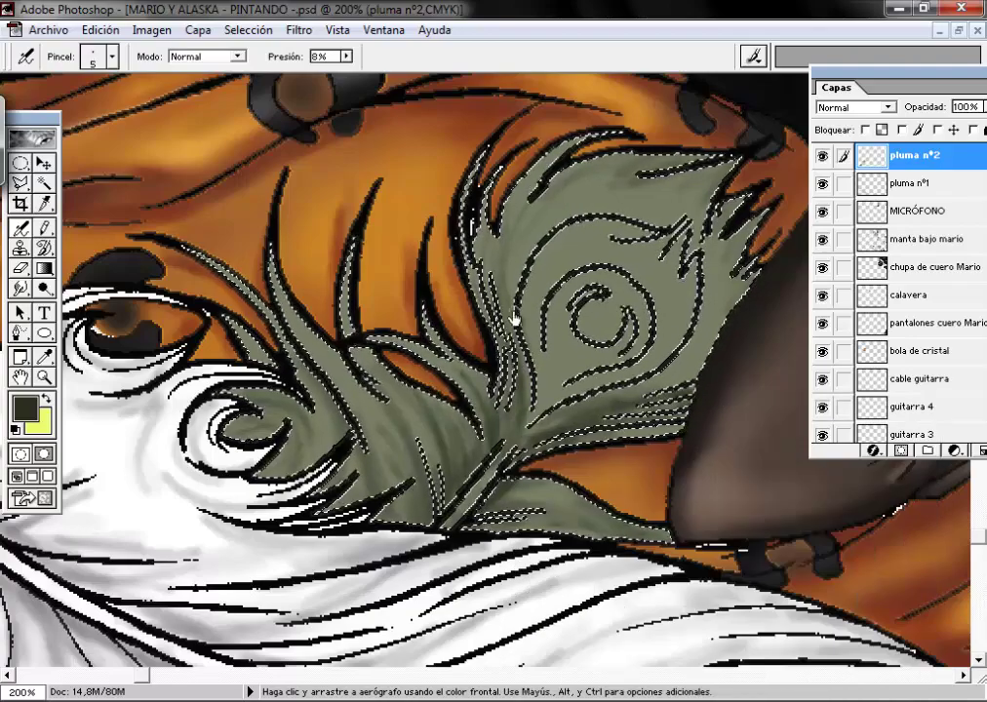
right_click(527, 148)
double_click(605, 188)
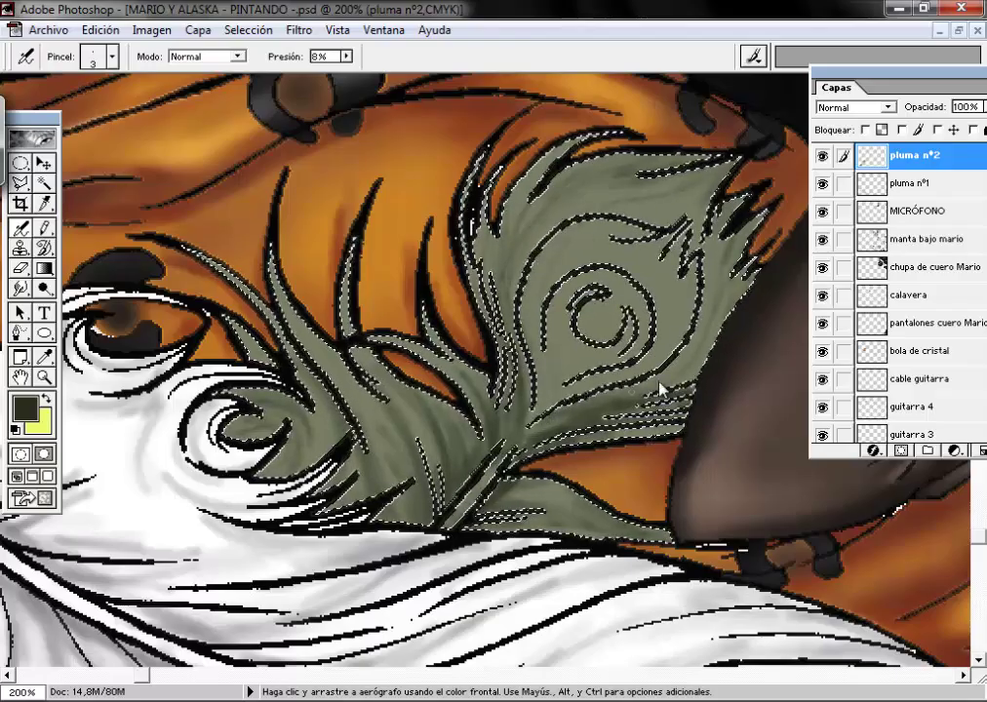
Step: Soften the yellow to DEE779 and paint light strokes on the upper peacock feather's barbs with the 3 px airbrush
left_click(46, 400)
left_click(25, 408)
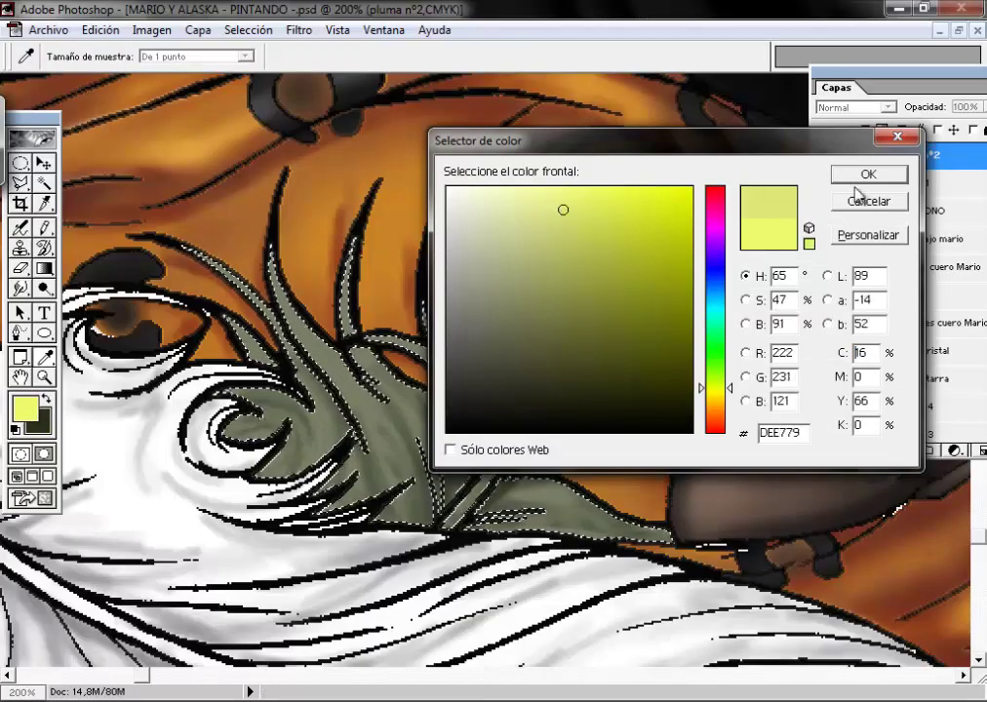
left_click(858, 177)
key("b")
key("x")
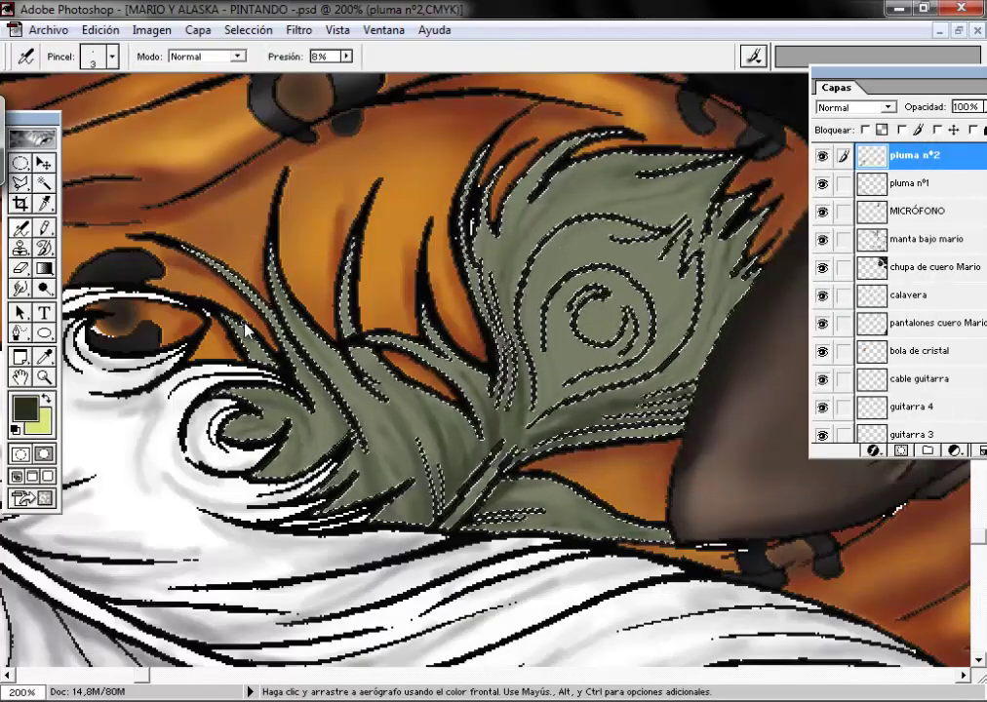
key("x")
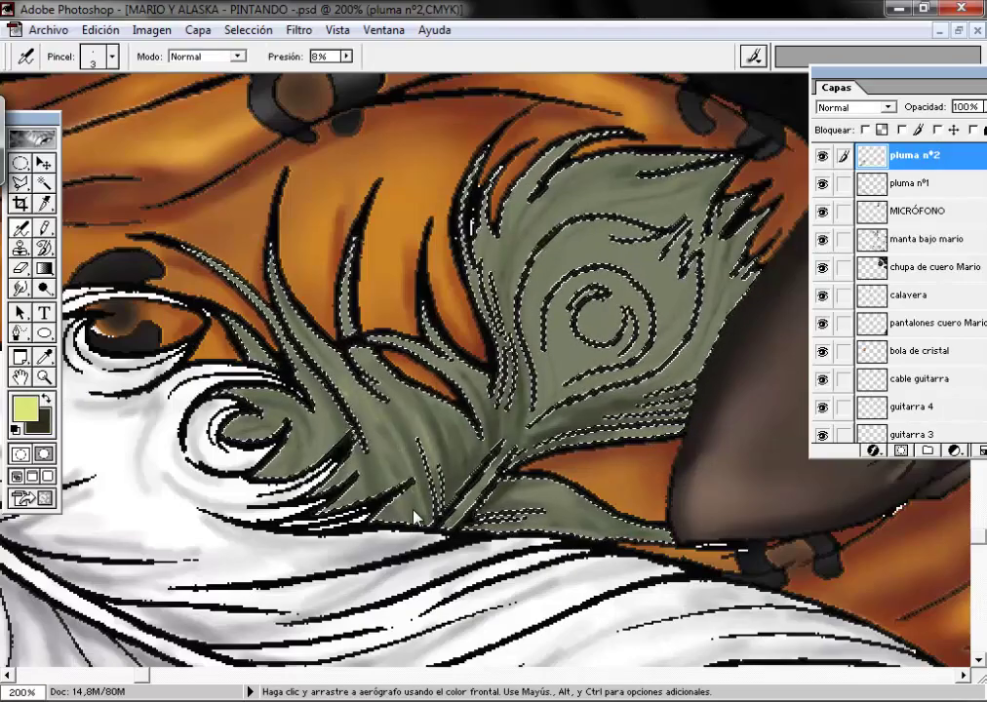
mouse_move(415, 517)
left_mouse_down()
mouse_move(456, 418)
mouse_move(453, 437)
mouse_move(472, 410)
mouse_move(460, 384)
mouse_move(513, 482)
mouse_move(553, 527)
left_mouse_up()
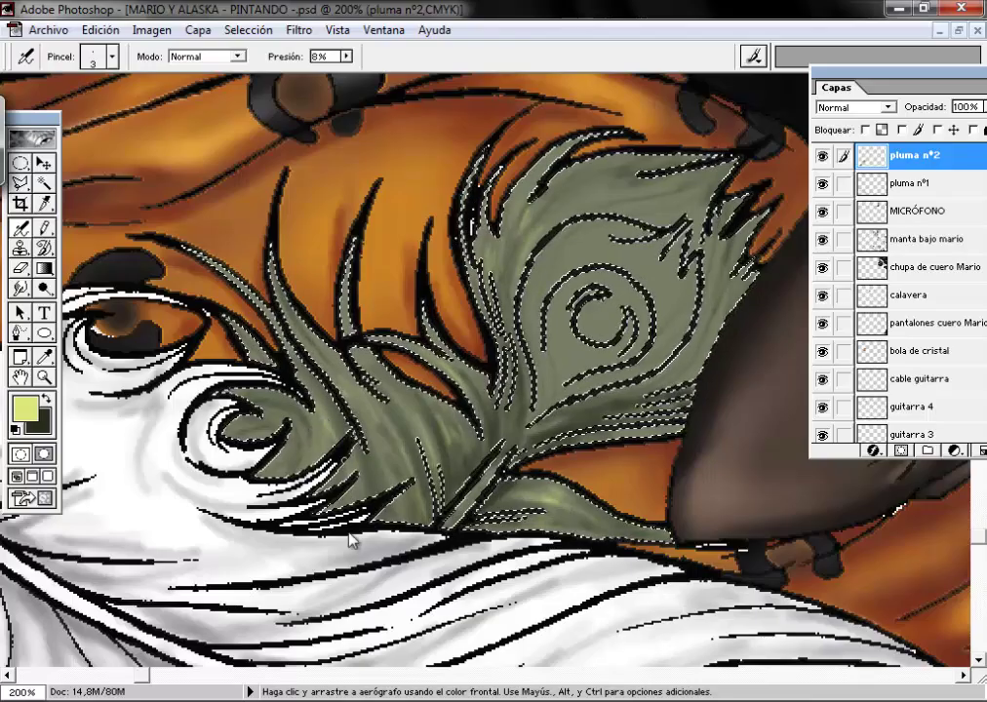
Step: Paint pale yellow highlight strokes across the lower peacock feather's barbs with the 3 px airbrush
left_click(450, 534, "ctrl+alt")
left_click(449, 534, "ctrl")
left_click(379, 459, "ctrl")
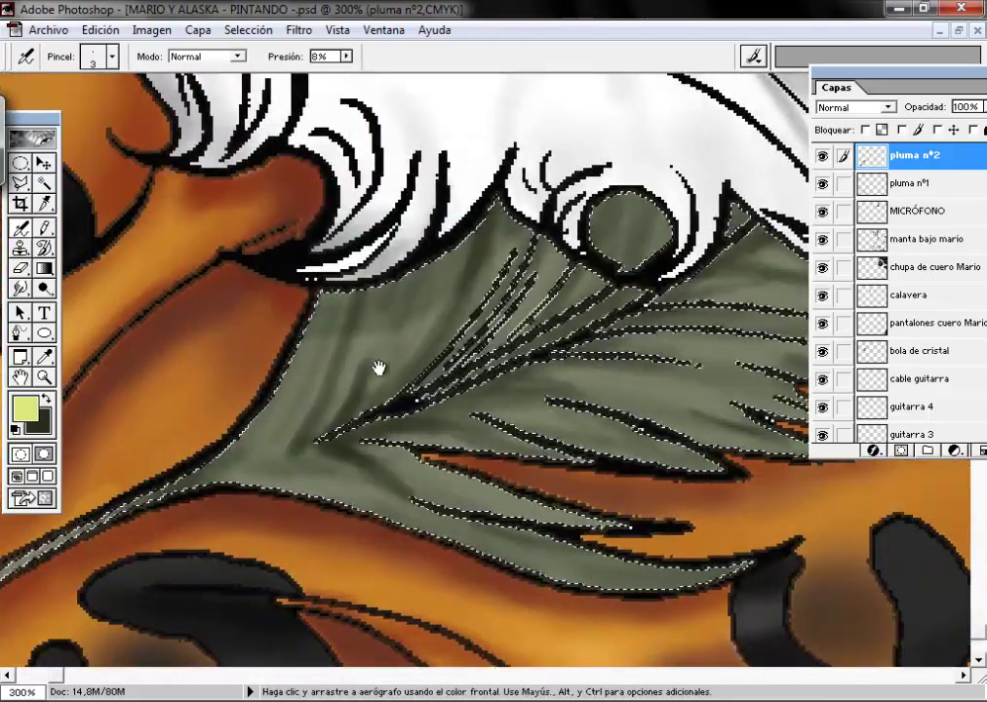
mouse_move(305, 379)
left_mouse_down()
mouse_move(411, 318)
mouse_move(466, 311)
mouse_move(380, 458)
mouse_move(415, 480)
mouse_move(649, 399)
left_mouse_up()
Step: Set the dark colour to near-black olive 15180F and deepen the shadows along the lower peacock feather's barbs, alternating with pale yellow
key("x")
left_click(24, 408)
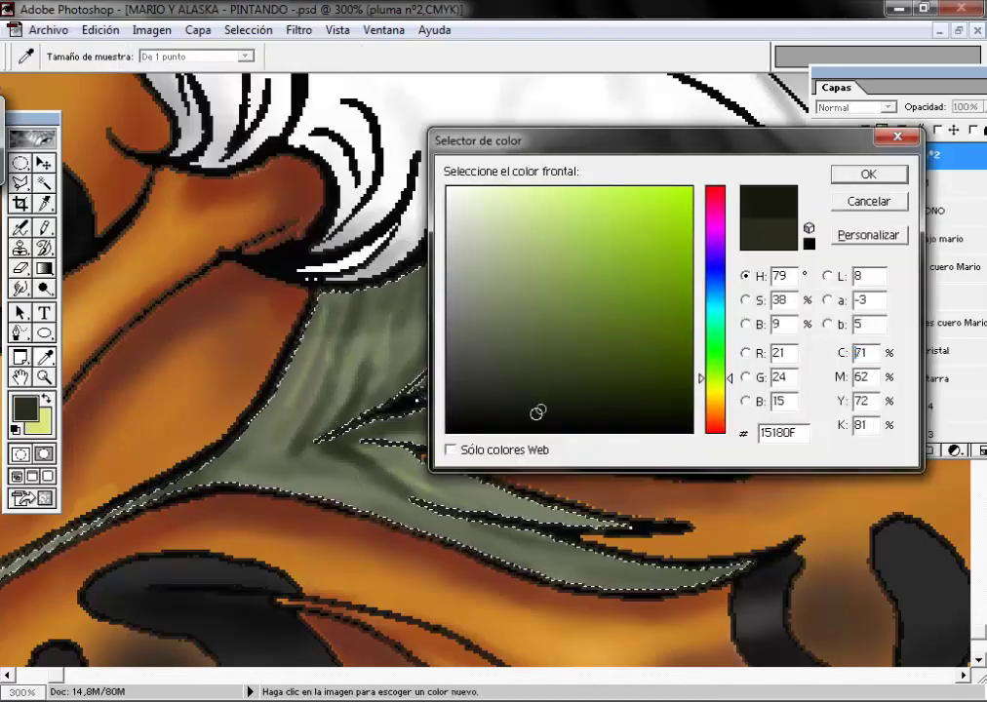
left_click(873, 172)
left_click_drag(824, 74, 978, 91)
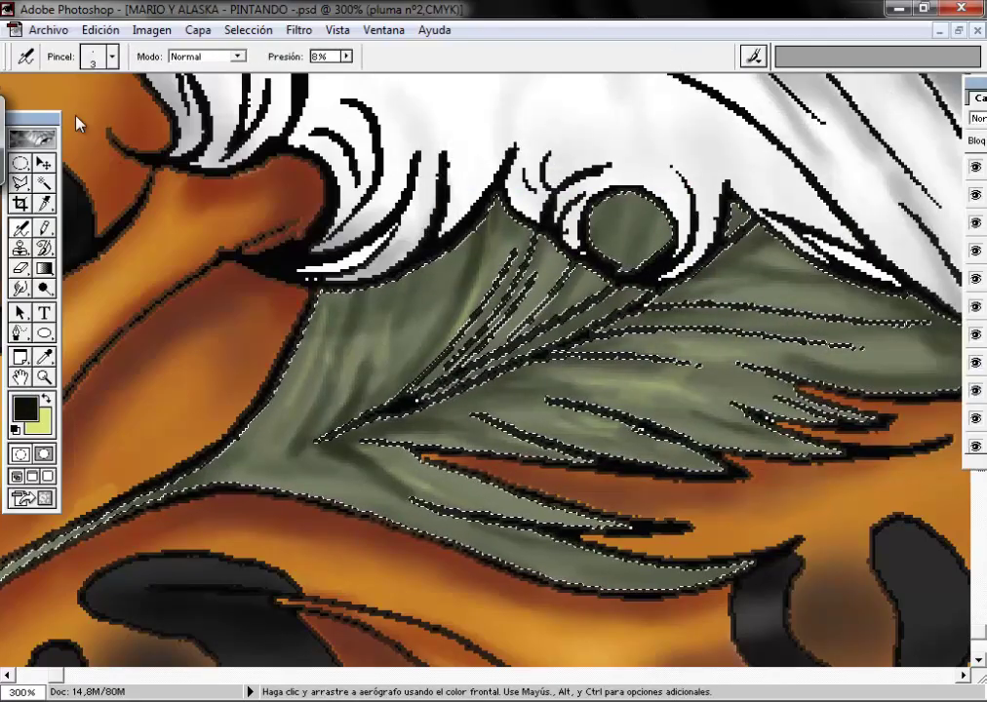
left_click_drag(39, 118, 71, 110)
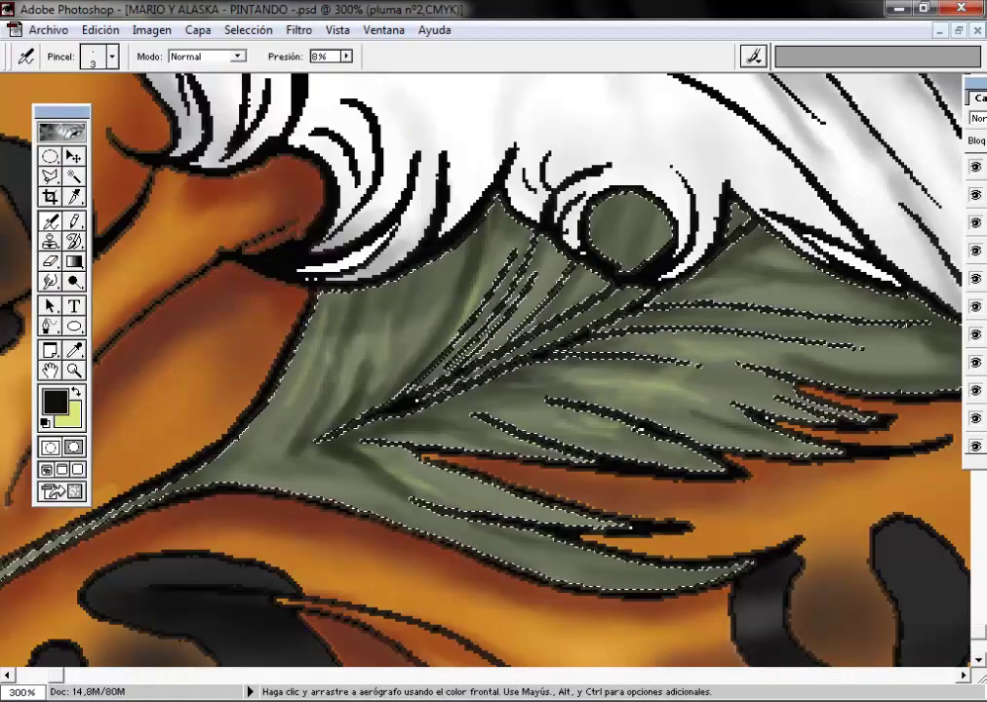
key("x")
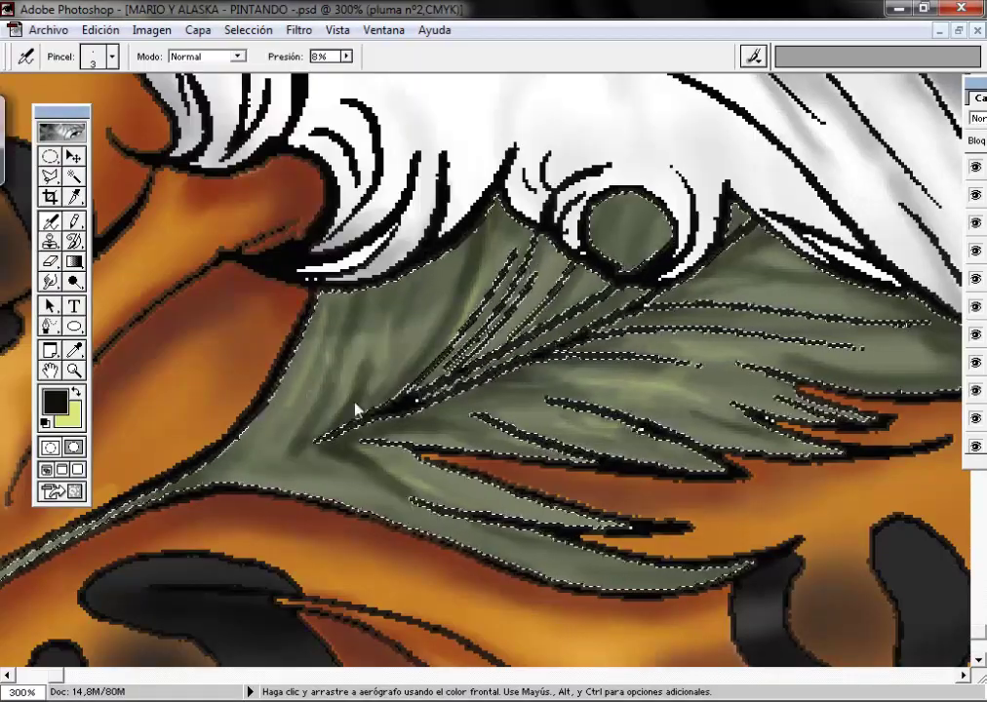
key("x")
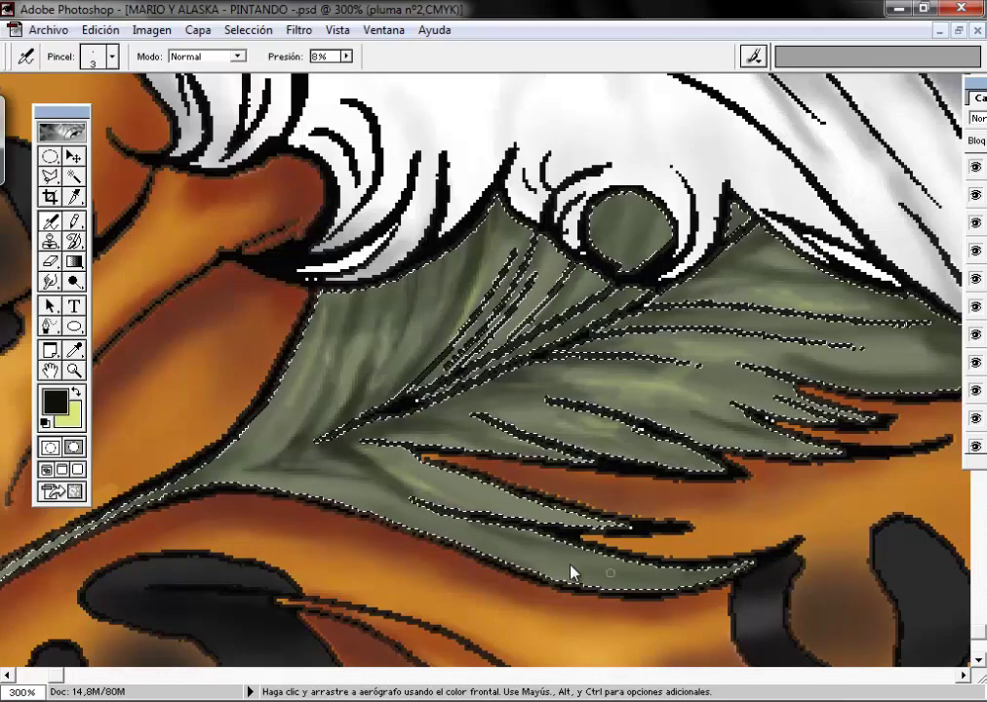
key("x")
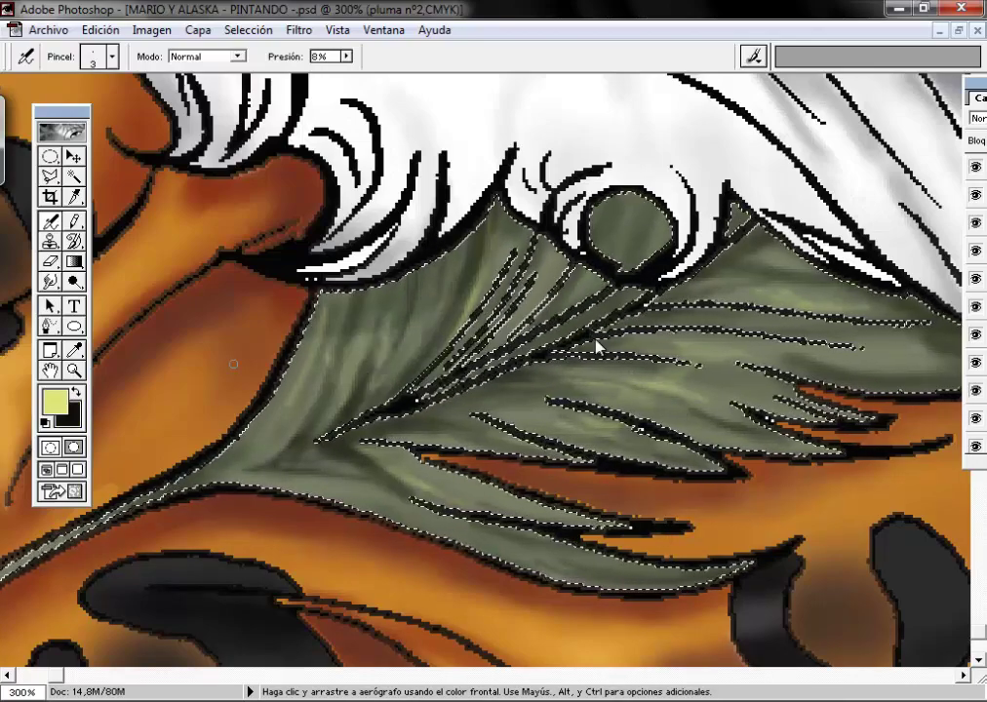
Step: Deepen the shadows across the lower peacock feather's barbs in near-black olive, using 3 and 5 px airbrushes
key("x")
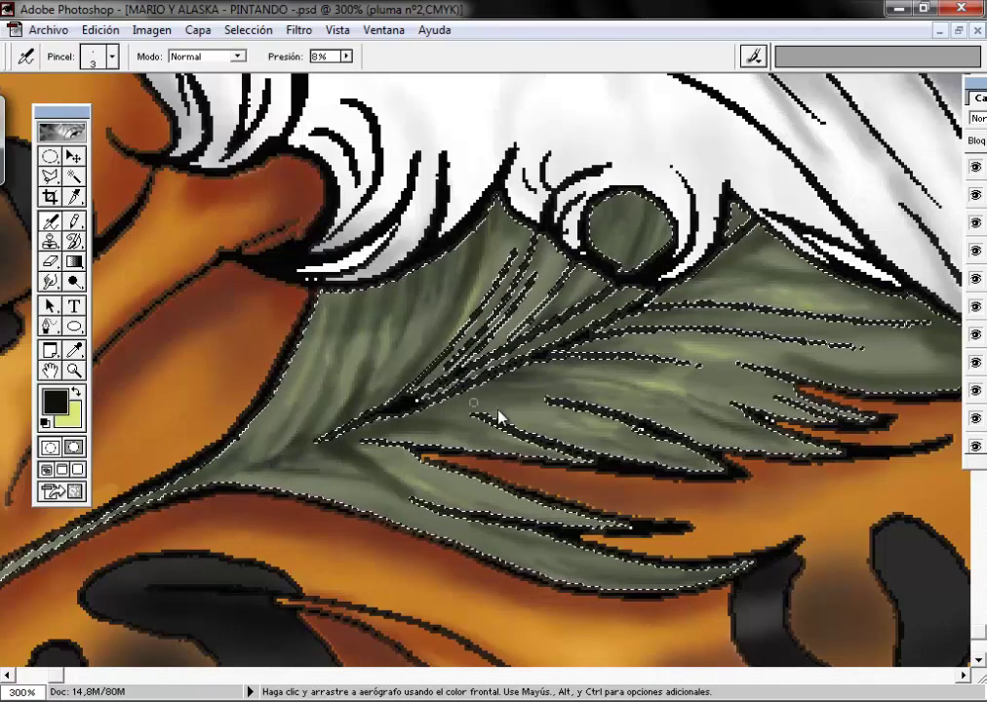
left_click(964, 675)
key("bracketright")
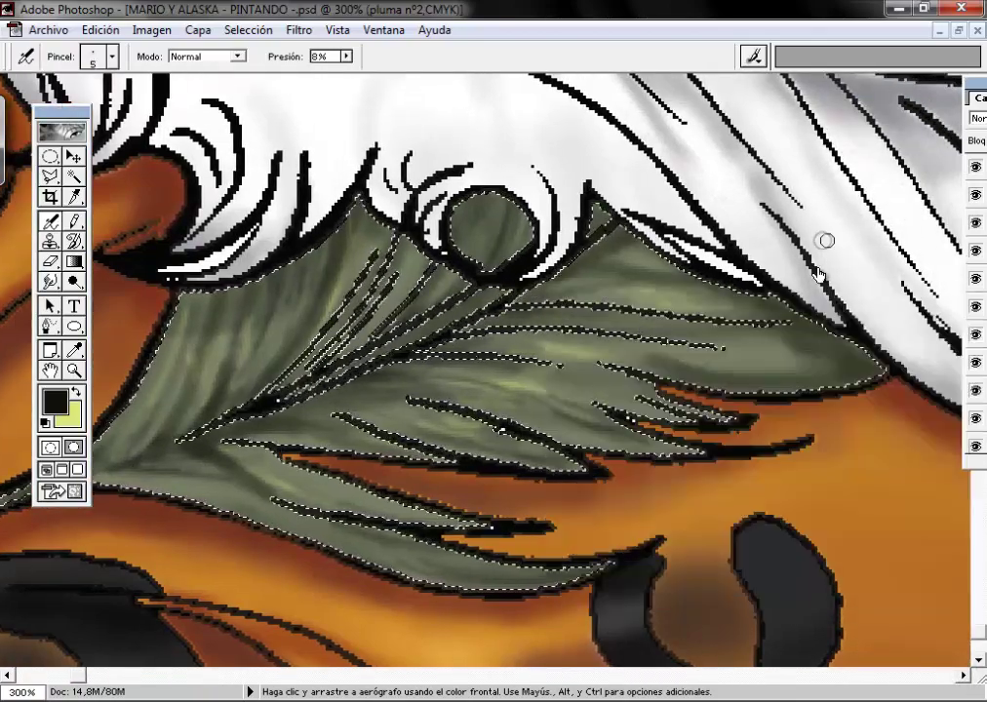
right_click(798, 405)
key("bracketleft")
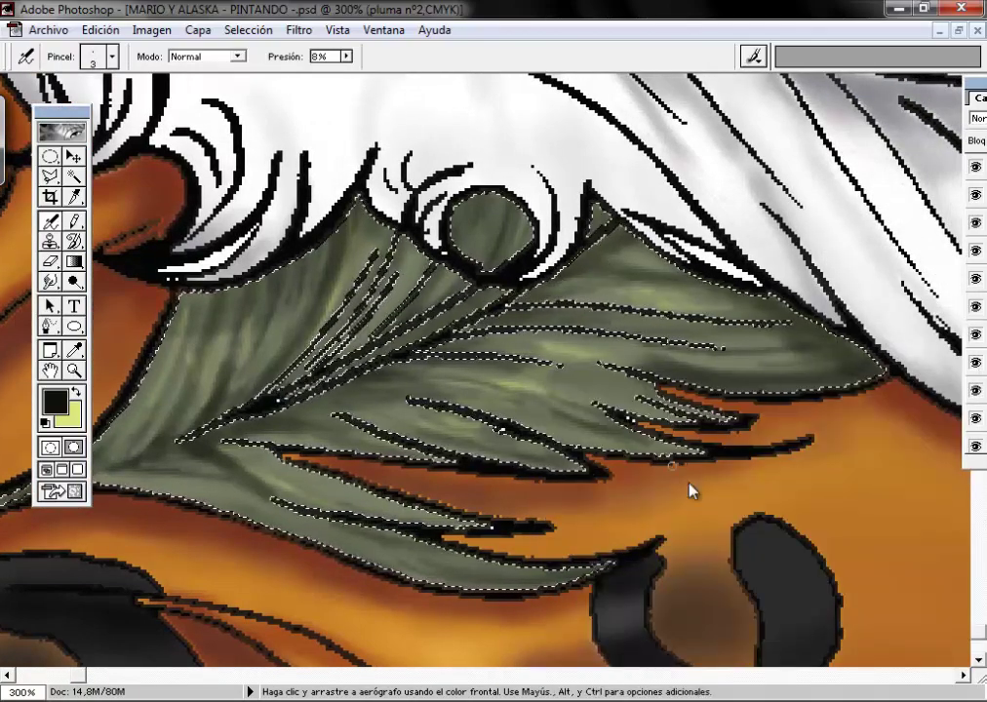
Step: Change the light colour to near-white and airbrush fine 3 px highlights on the peacock feathers, adding near-black accents
key("x")
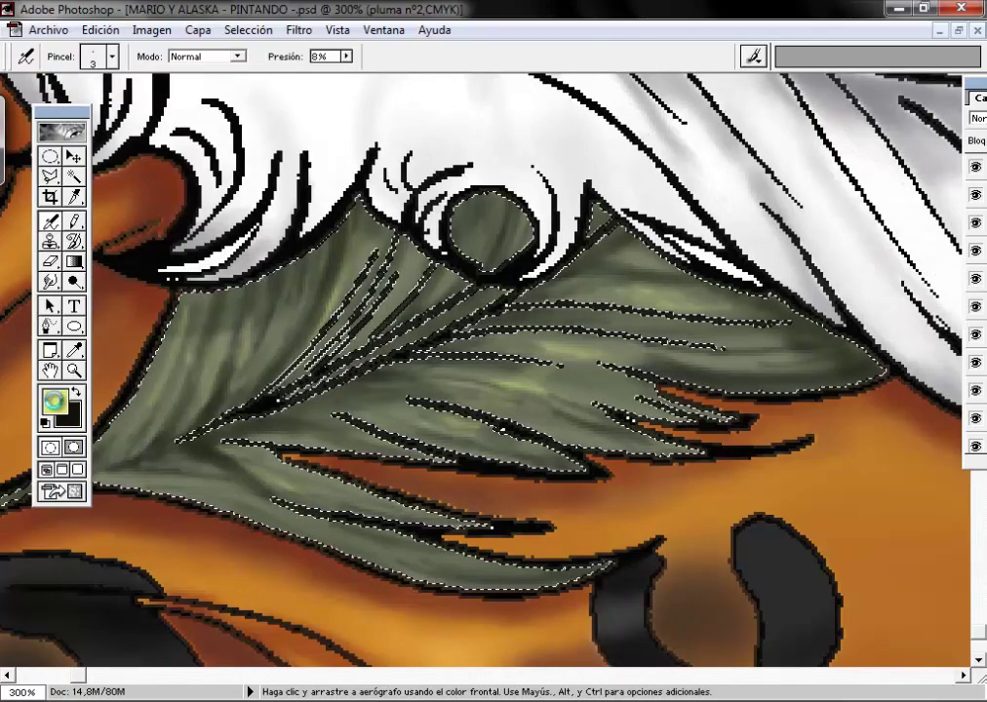
left_click(53, 400)
left_click(465, 194)
key("Return")
mouse_move(277, 345)
left_mouse_down()
mouse_move(182, 359)
mouse_move(213, 355)
left_mouse_up()
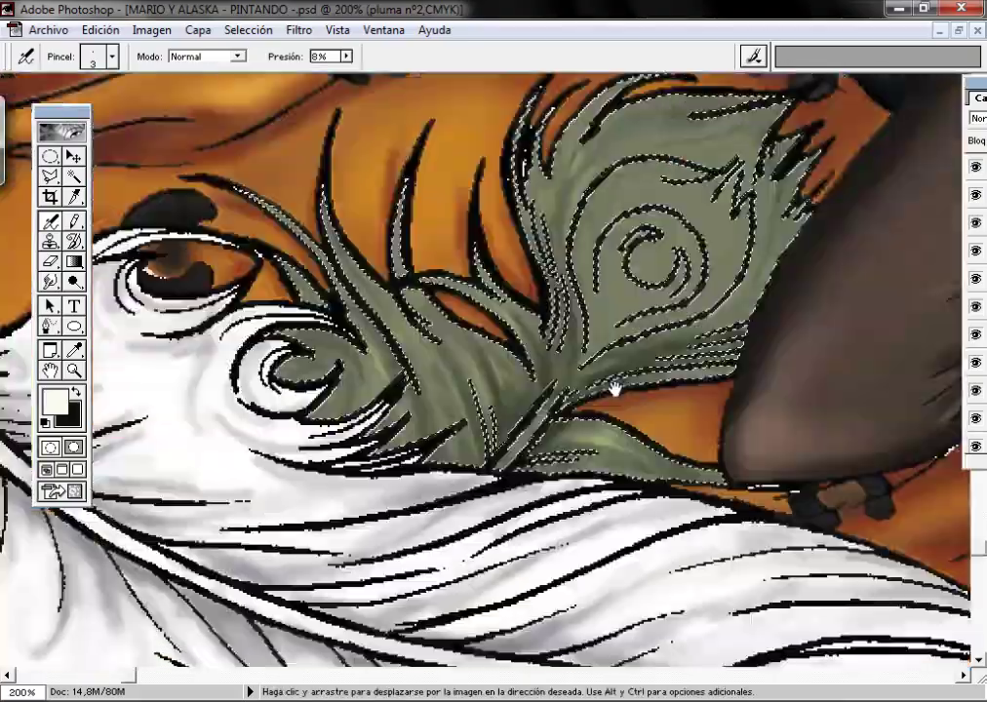
left_click_drag(615, 388, 598, 416)
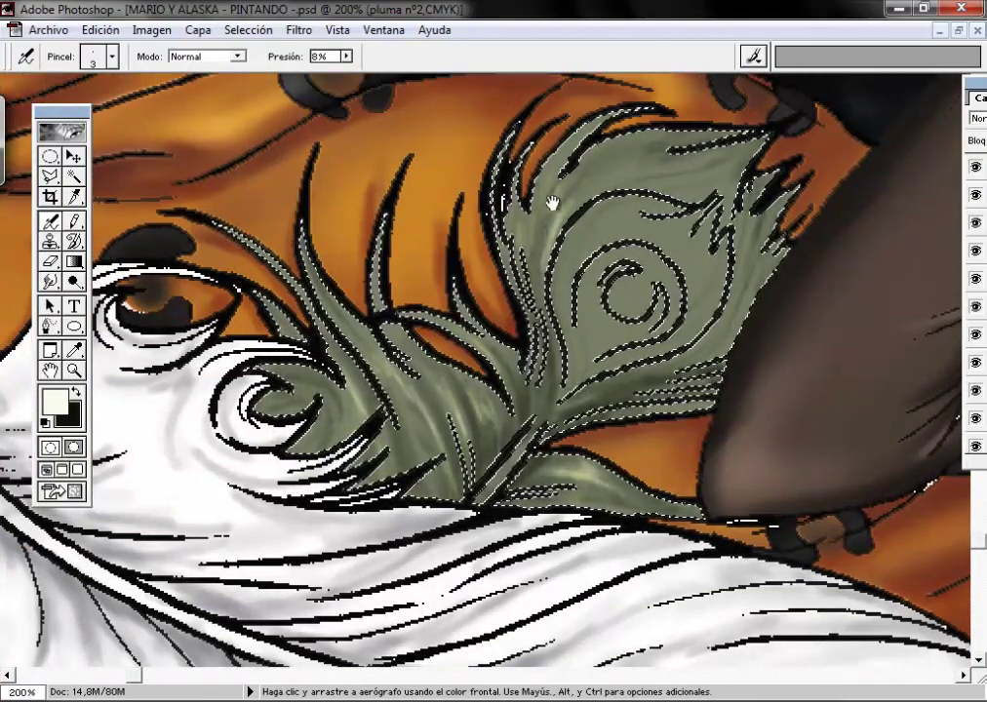
key("x")
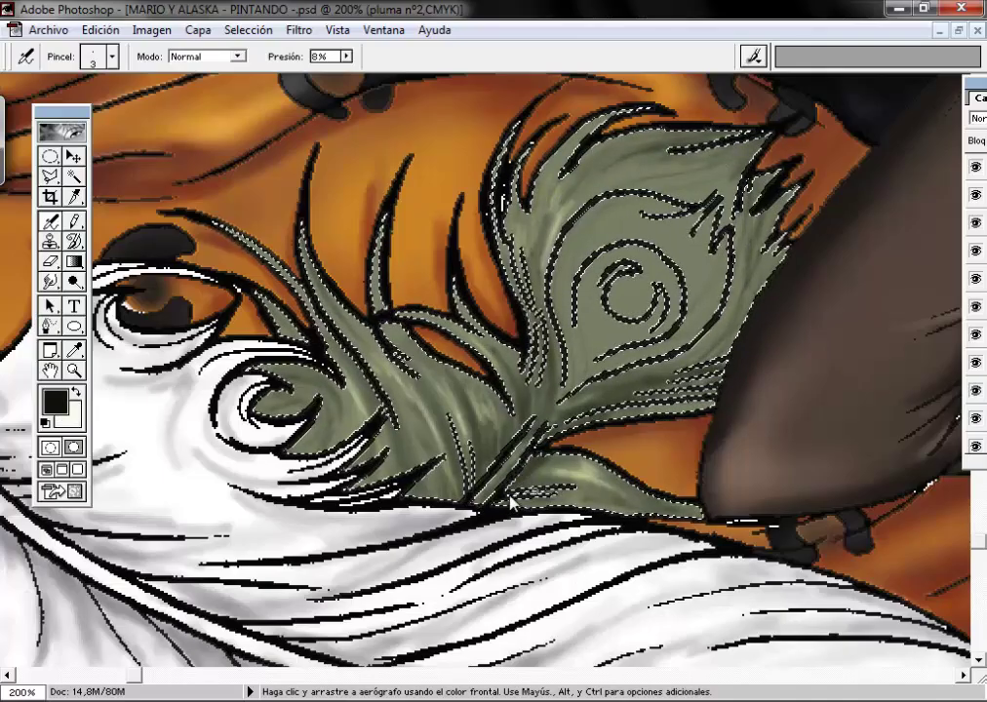
Step: Hide the line-art layer NO TOCAR xp and make pluma nº2 the active layer again
left_click_drag(976, 84, 644, 81)
scroll(741, 292, "down", 10)
left_click(651, 440)
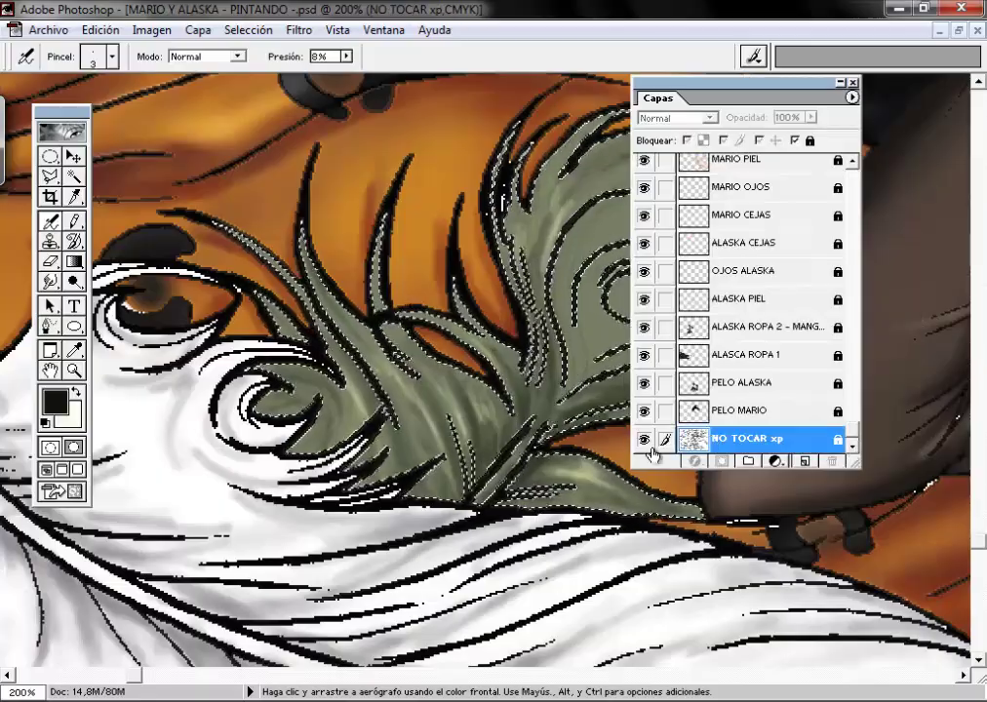
left_click(643, 440)
scroll(741, 292, "up", 10)
left_click(770, 166)
Step: Blend the feathers' painted strokes with the 19 px Smudge tool at 5% pressure, and show the line art again
key("r")
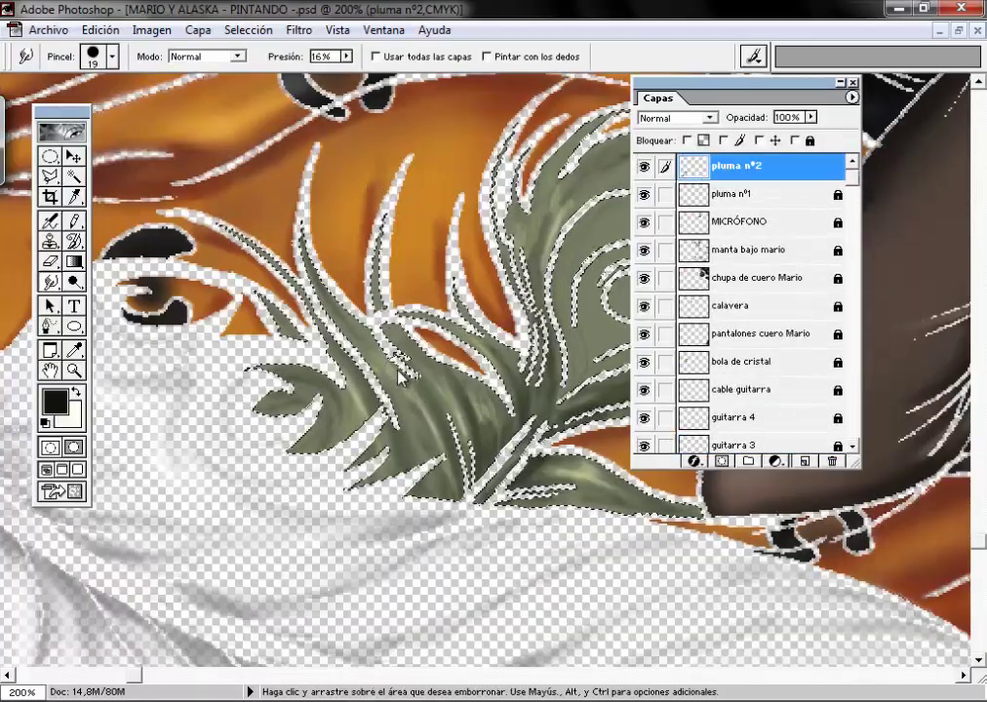
left_click_drag(346, 56, 337, 68)
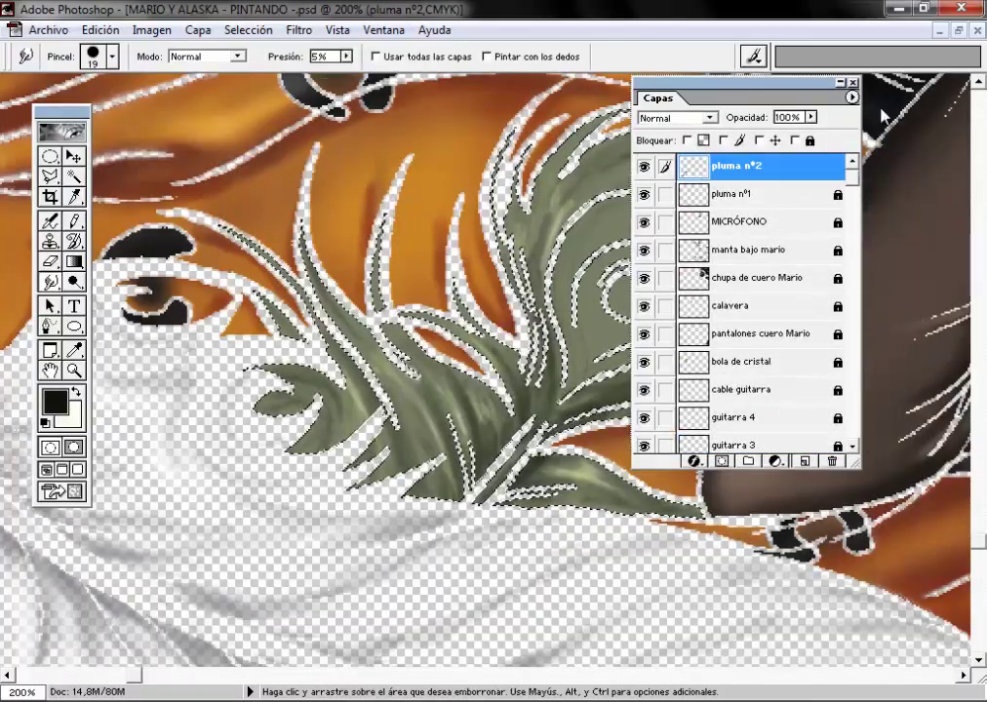
left_click_drag(741, 82, 975, 106)
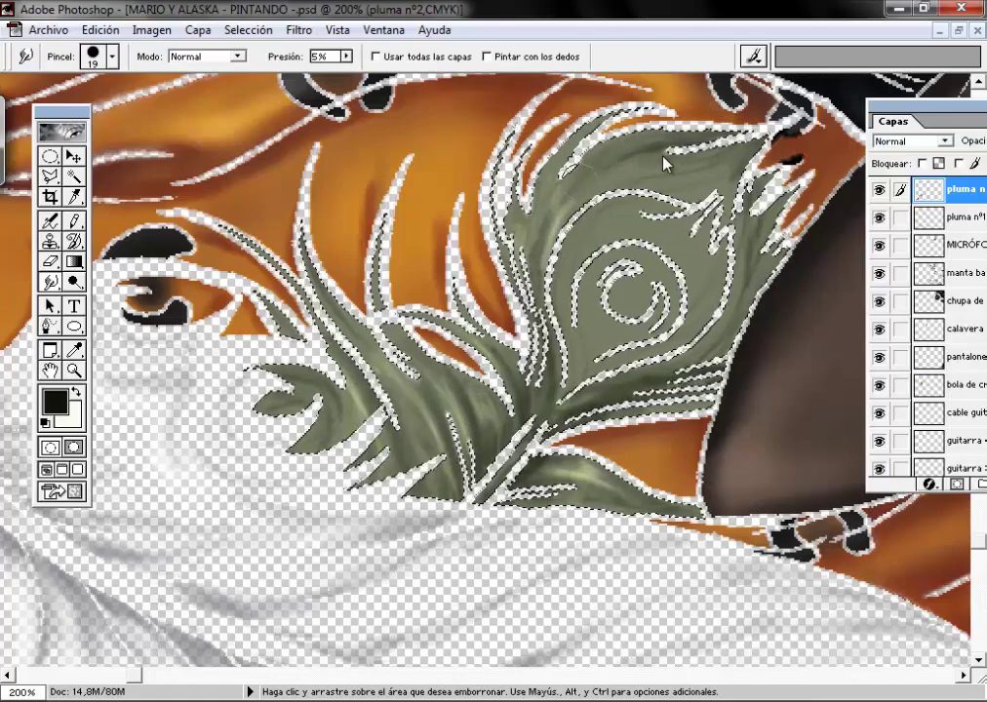
left_click_drag(588, 542, 510, 334)
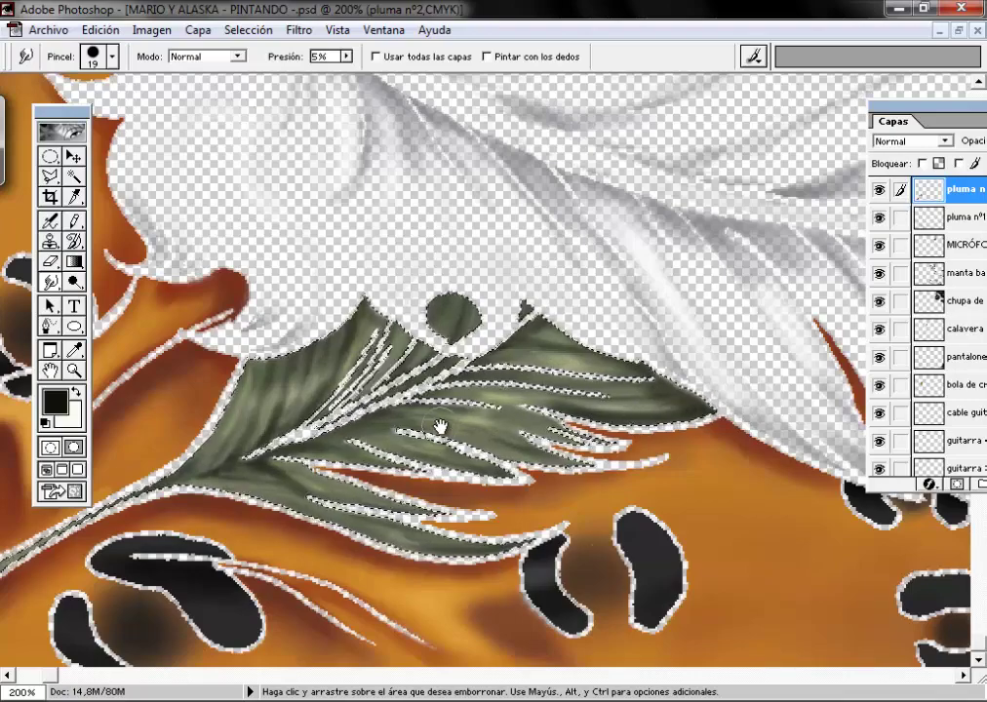
left_click_drag(893, 121, 547, 84)
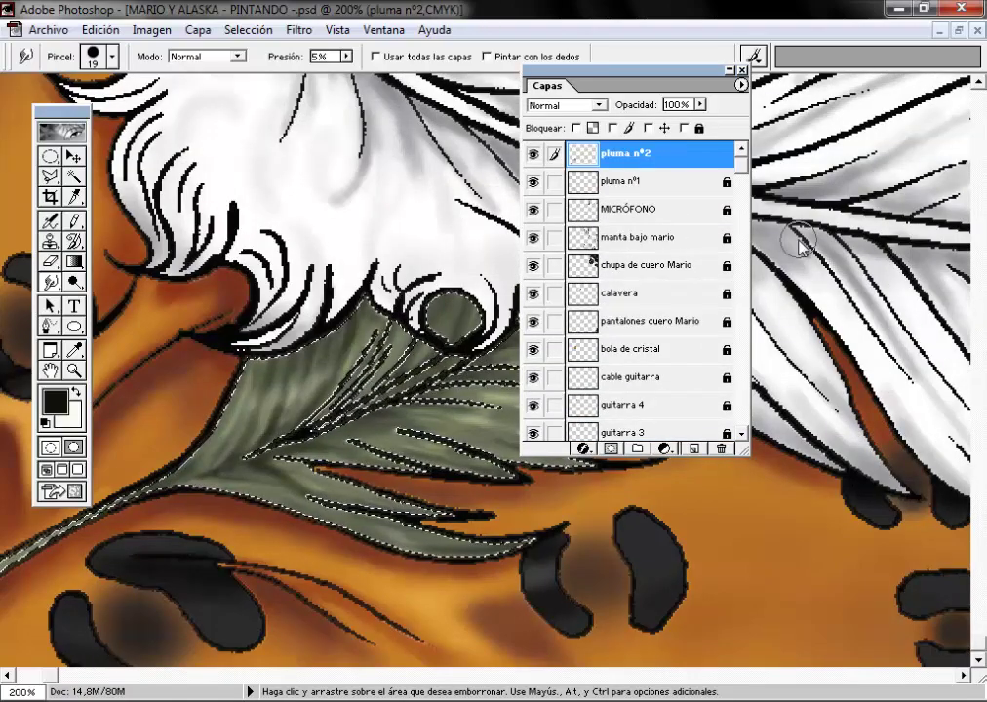
Step: Paint near-white highlights on the lower peacock feather's barbs with the 3 px airbrush at 8% pressure
left_click(77, 391)
right_click(318, 391)
key("Return")
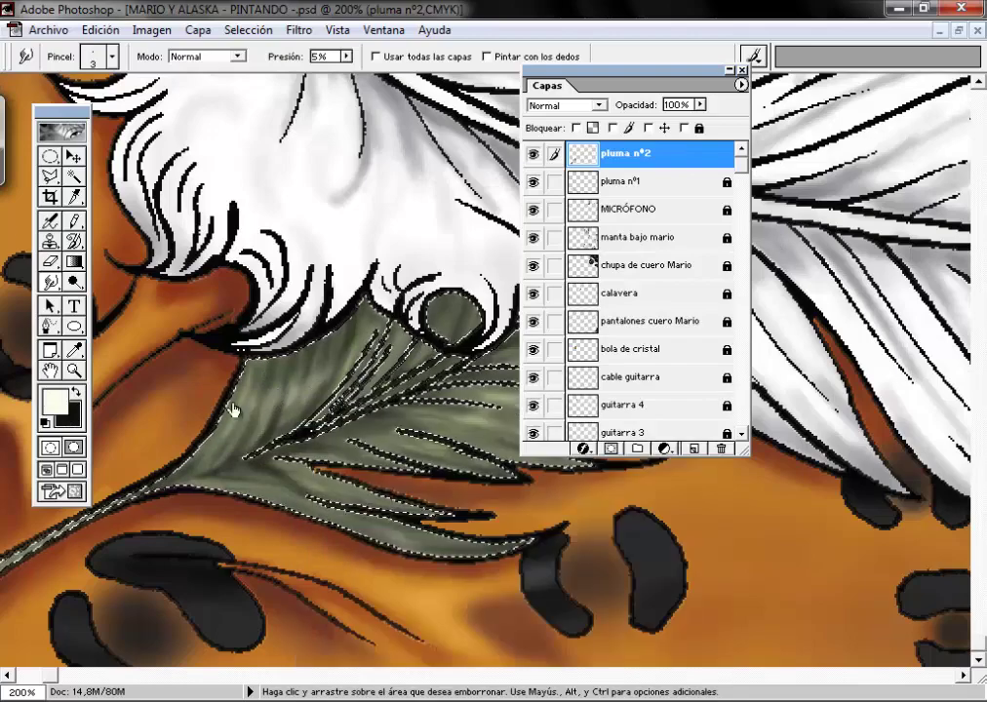
key("0")
key("8")
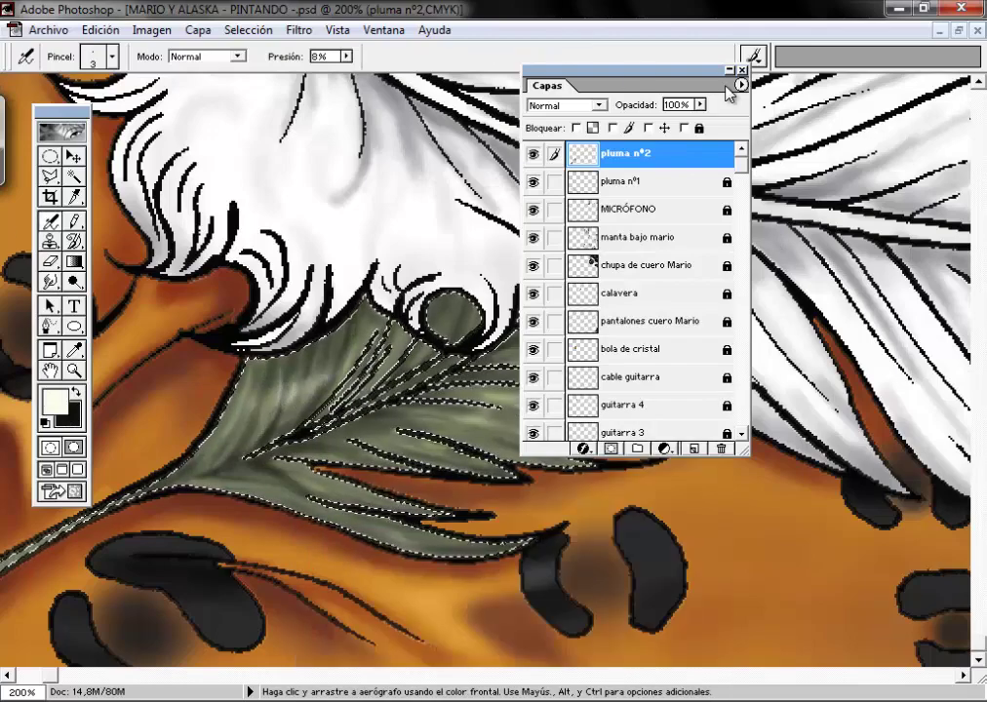
left_click_drag(721, 70, 882, 85)
key("ctrl+h")
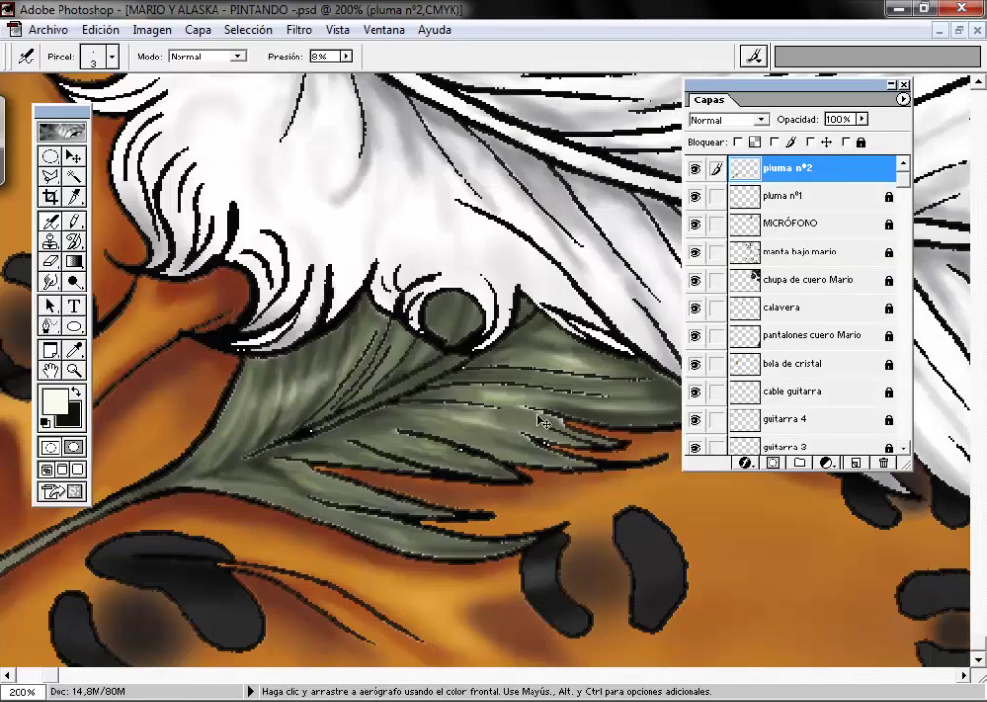
Step: Airbrush an olive-green ring along the outer contour of the upper feather's eye, using 3 px at 31% and 46% pressure
left_click_drag(556, 441, 585, 487)
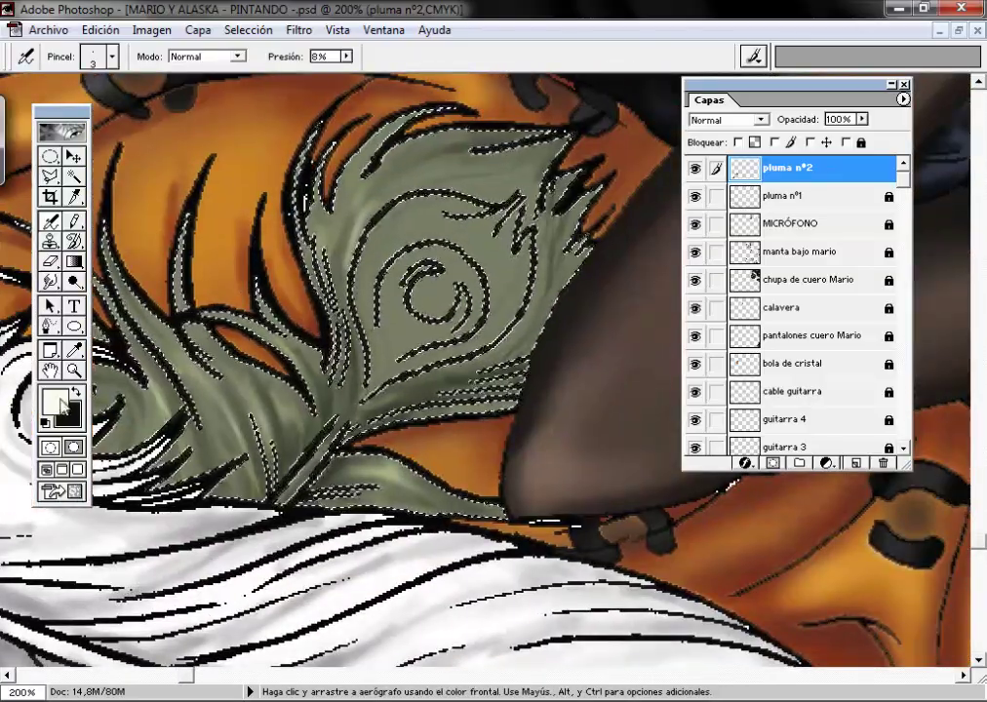
left_click(54, 400)
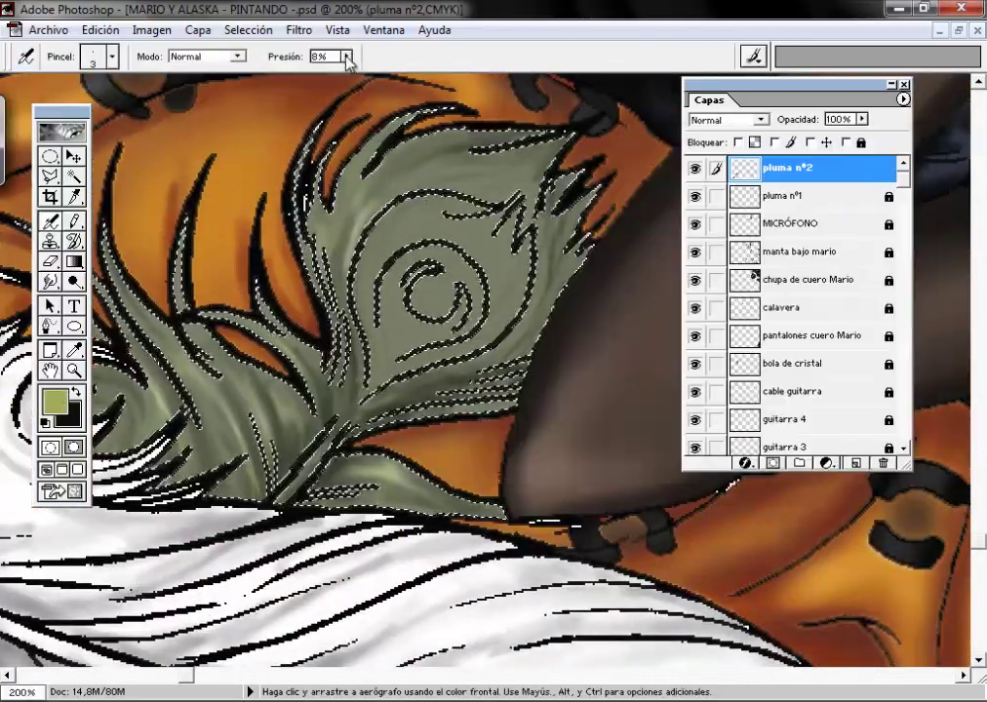
left_click(345, 55)
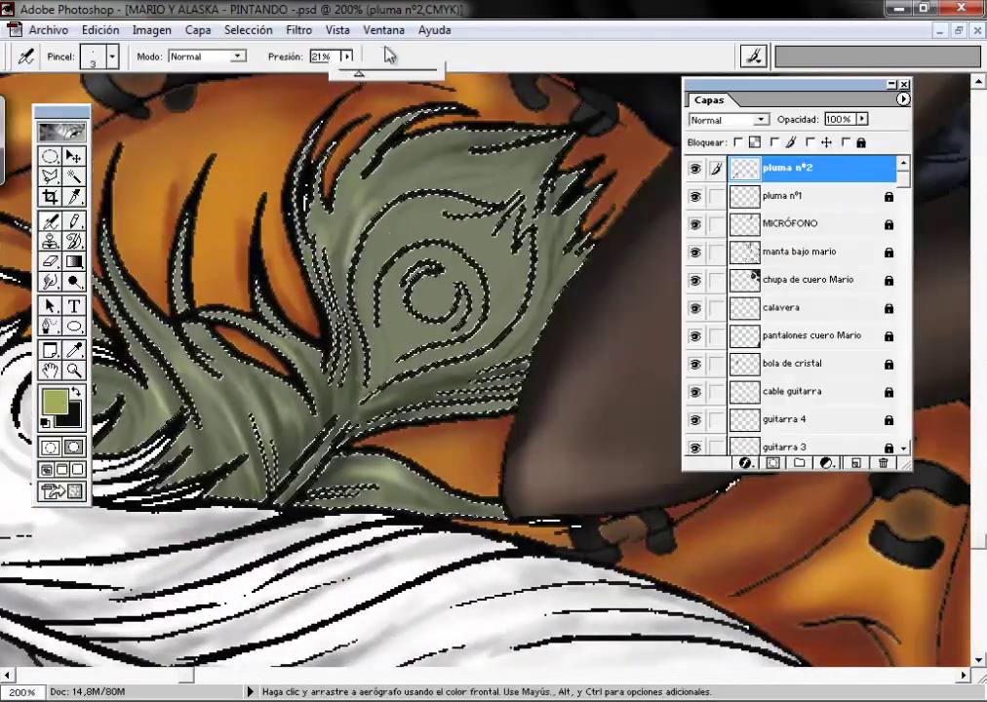
left_click_drag(346, 56, 342, 76)
left_click_drag(363, 403, 363, 343)
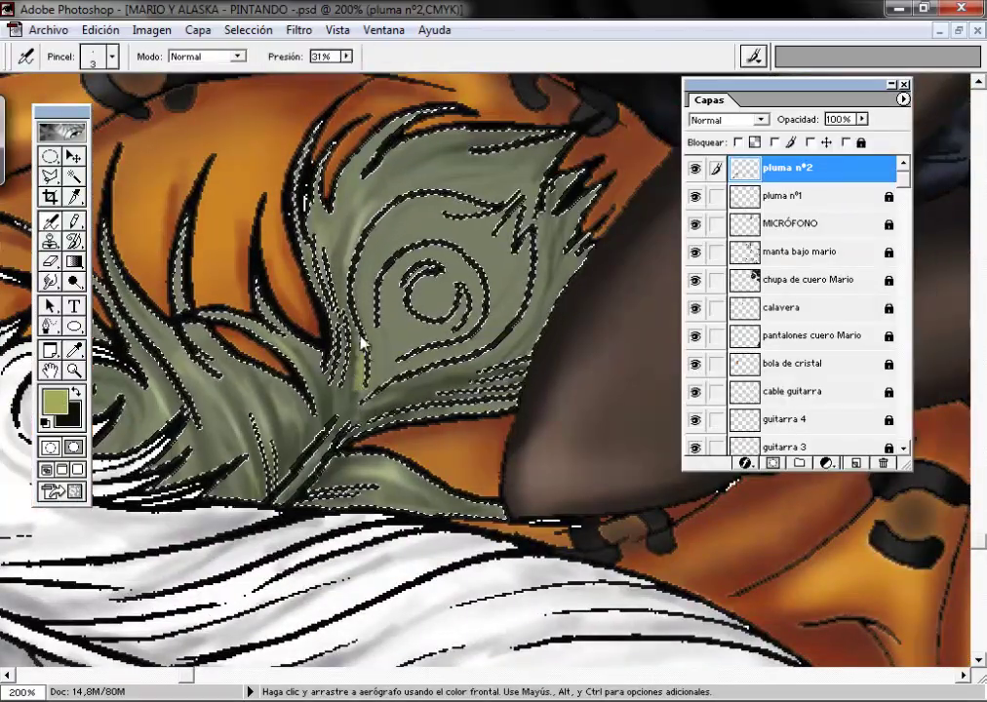
left_click_drag(358, 254, 338, 310)
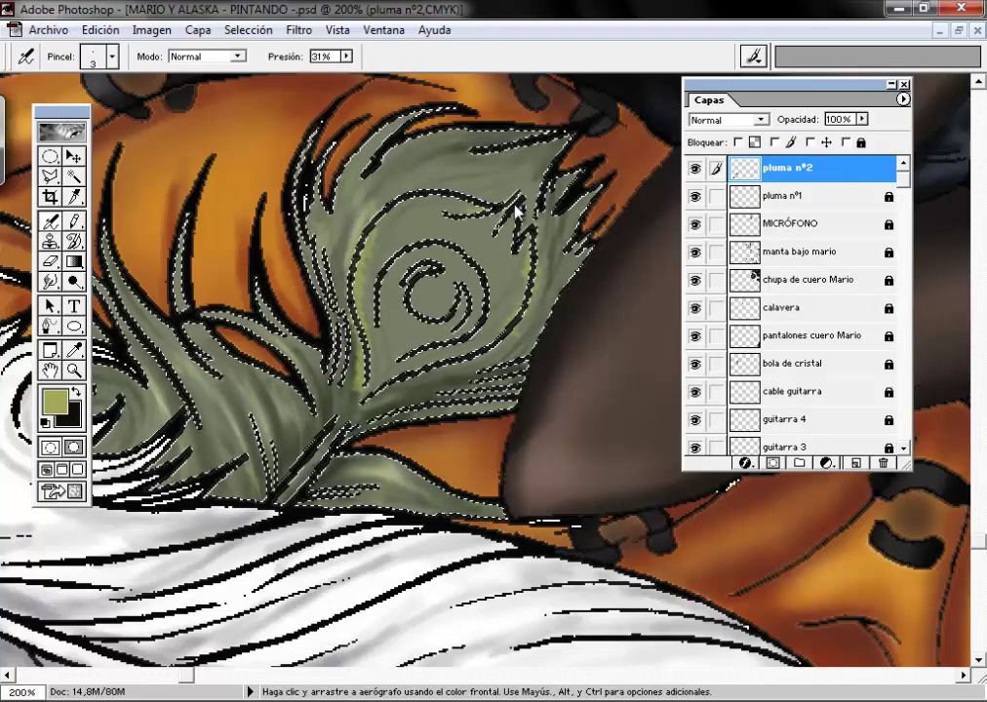
left_click_drag(345, 55, 359, 74)
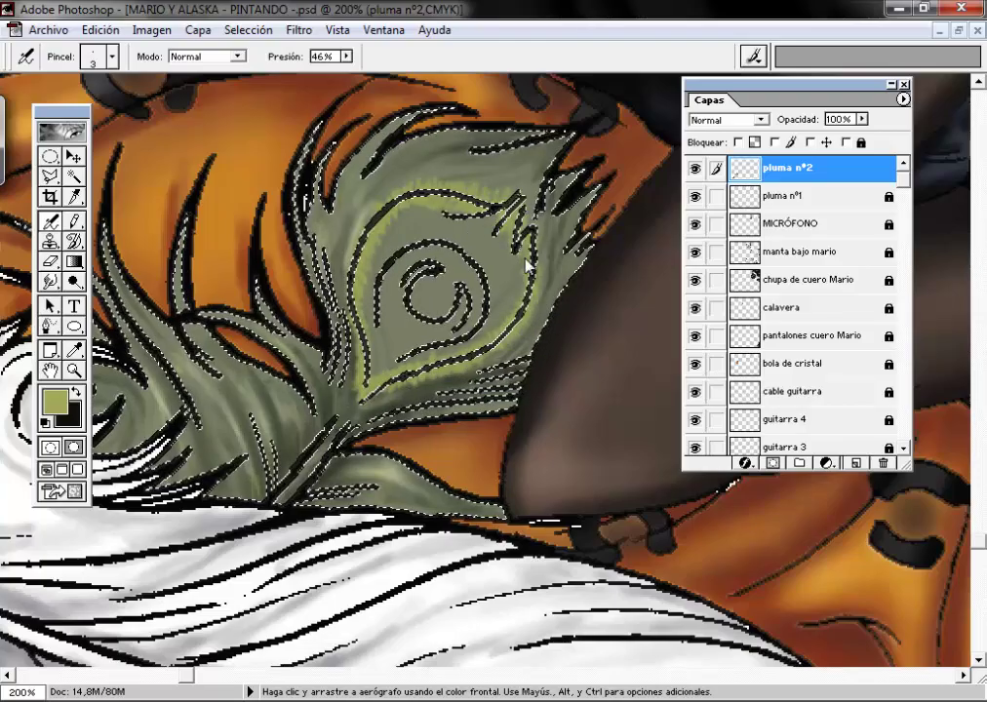
Step: Set the foreground colour to blue 0397DC and fill the centre of the upper feather's eye, using a 13 px airbrush
key("x")
left_click(55, 400)
left_click(690, 213)
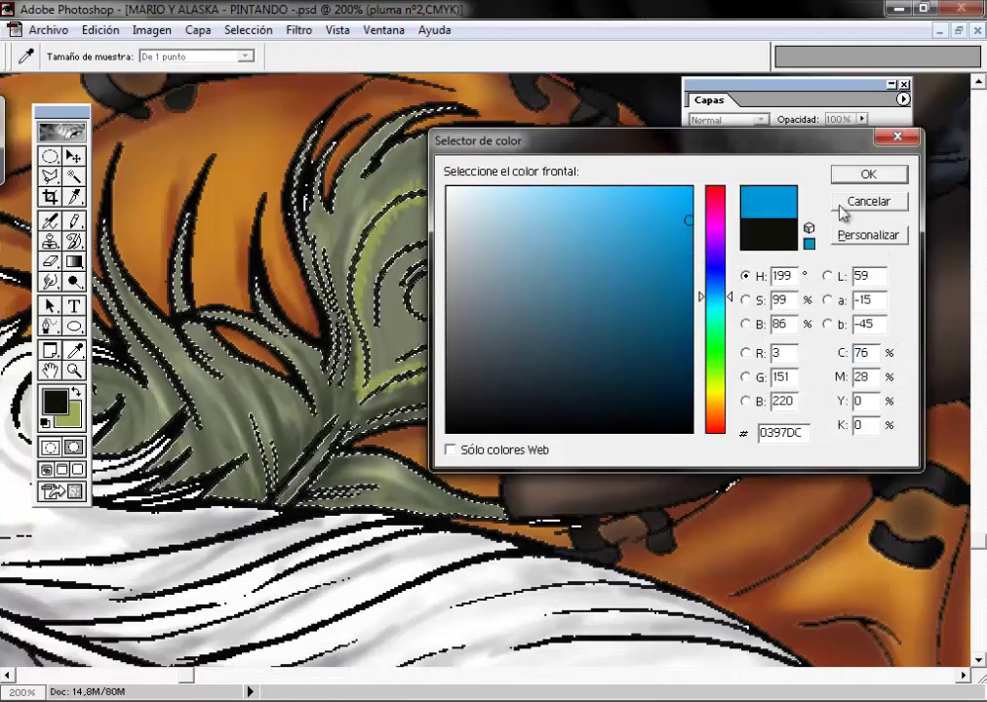
left_click(867, 174)
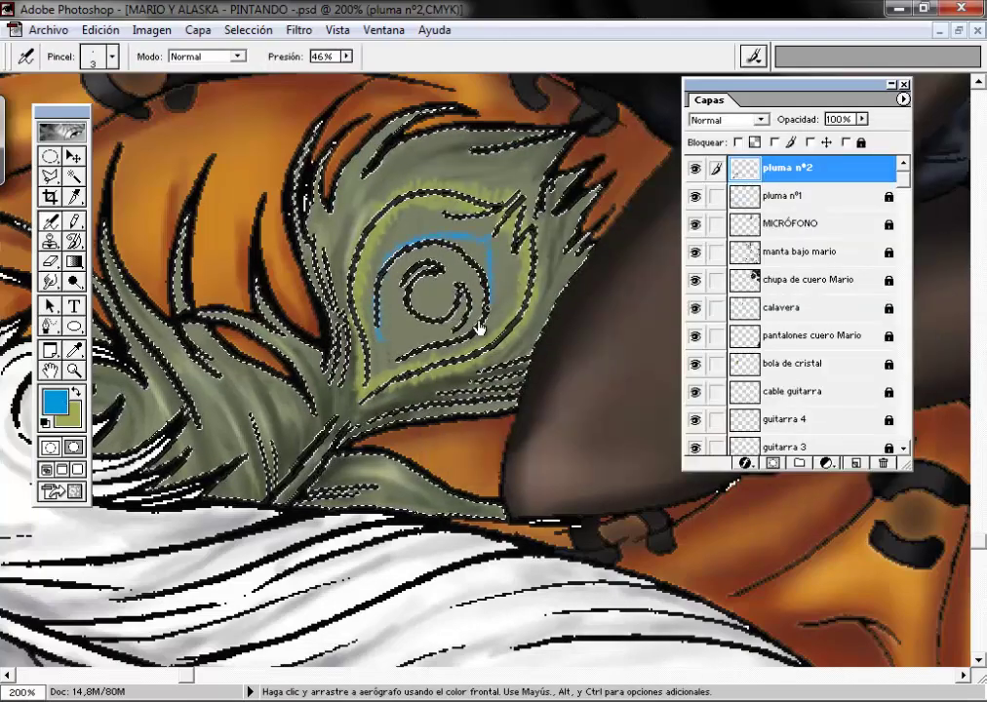
right_click(461, 282)
double_click(562, 320)
left_click_drag(429, 289, 447, 280)
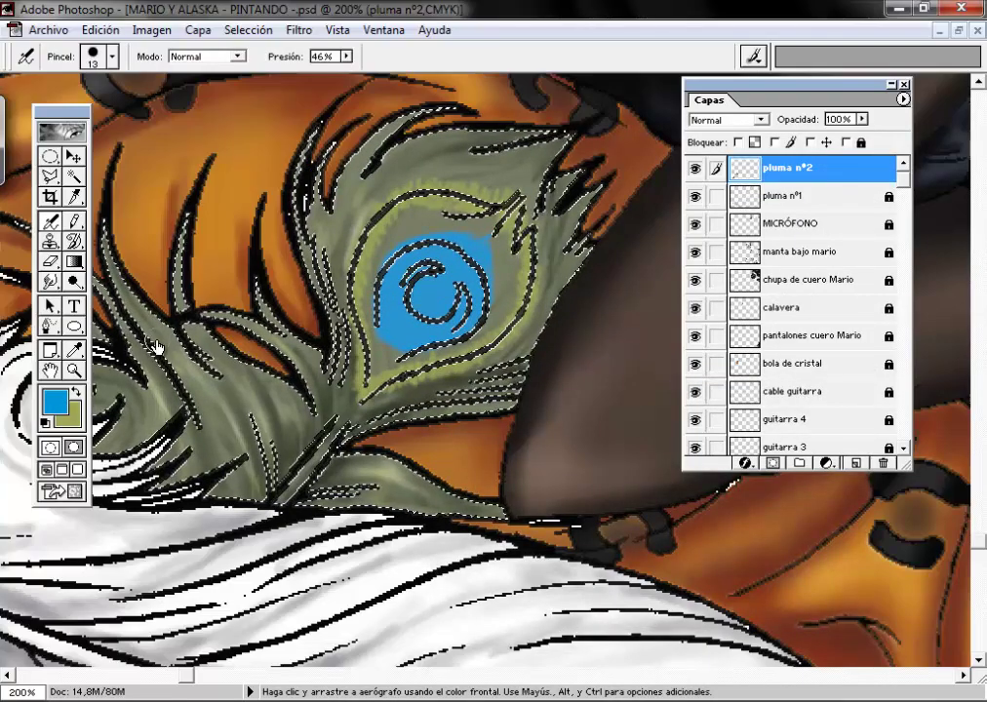
Step: Change the background colour to a brownish ochre
left_click(70, 418)
left_click_drag(716, 392, 716, 396)
left_click(866, 172)
right_click(427, 341)
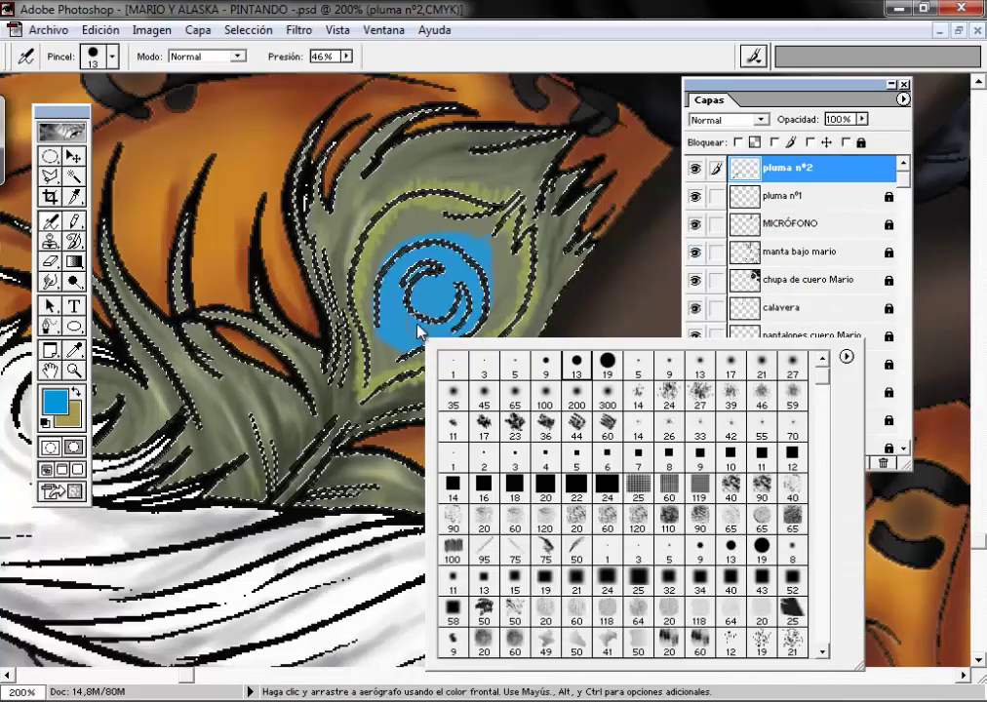
key("Escape")
Step: Set the foreground colour to dark blue 031CDC and paint the inner circle of the feather's eye with a 9 px airbrush
left_click(55, 401)
left_click_drag(733, 304, 734, 277)
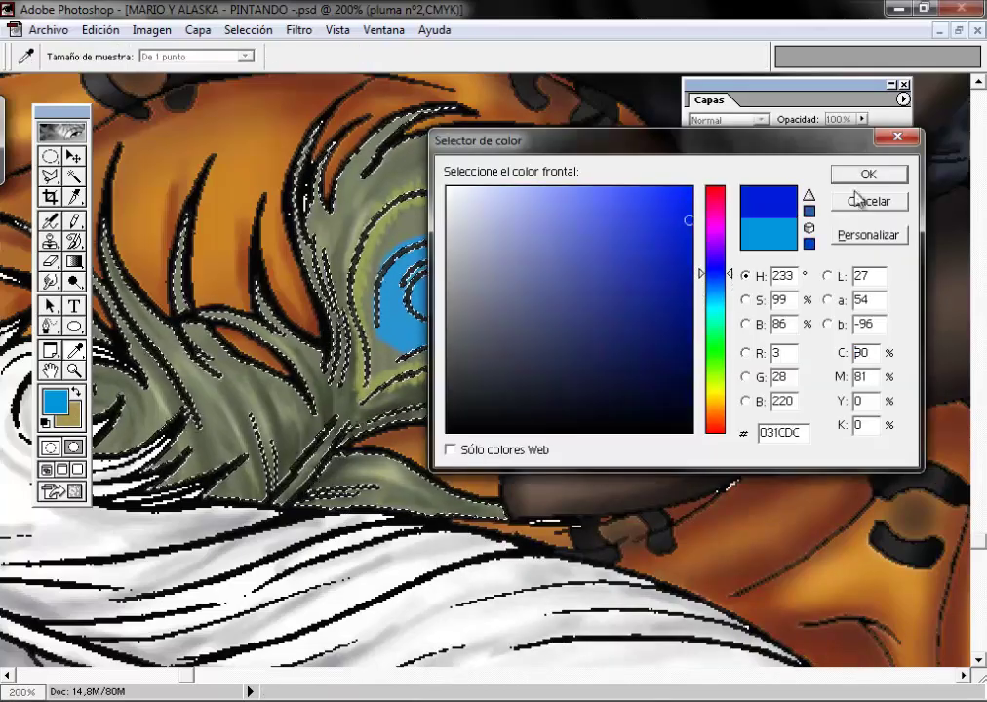
left_click(858, 177)
right_click(451, 280)
left_click(429, 272)
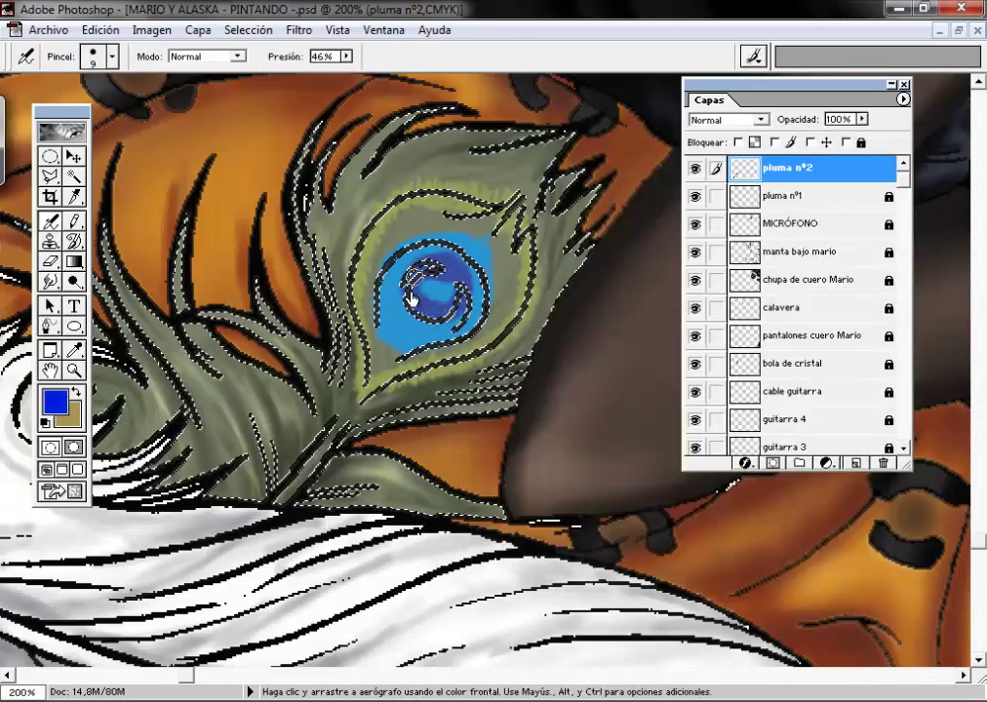
Step: Paint an ochre crescent around the lower part of the blue eye with a 5 px airbrush
right_click(556, 341)
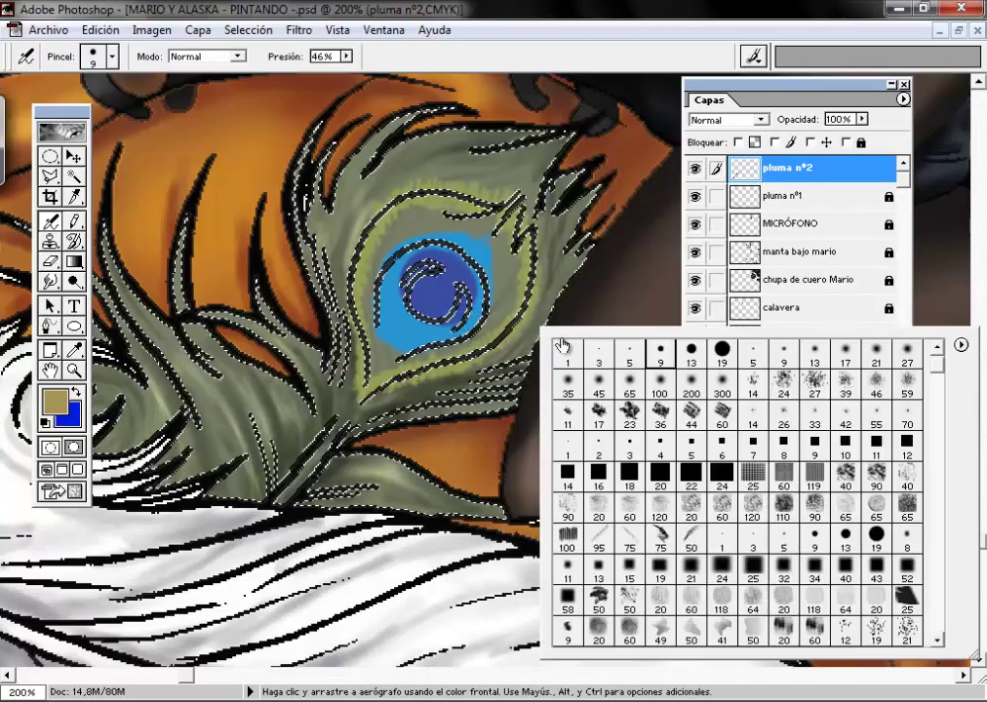
left_click(623, 343)
key("x")
left_click_drag(388, 342, 387, 302)
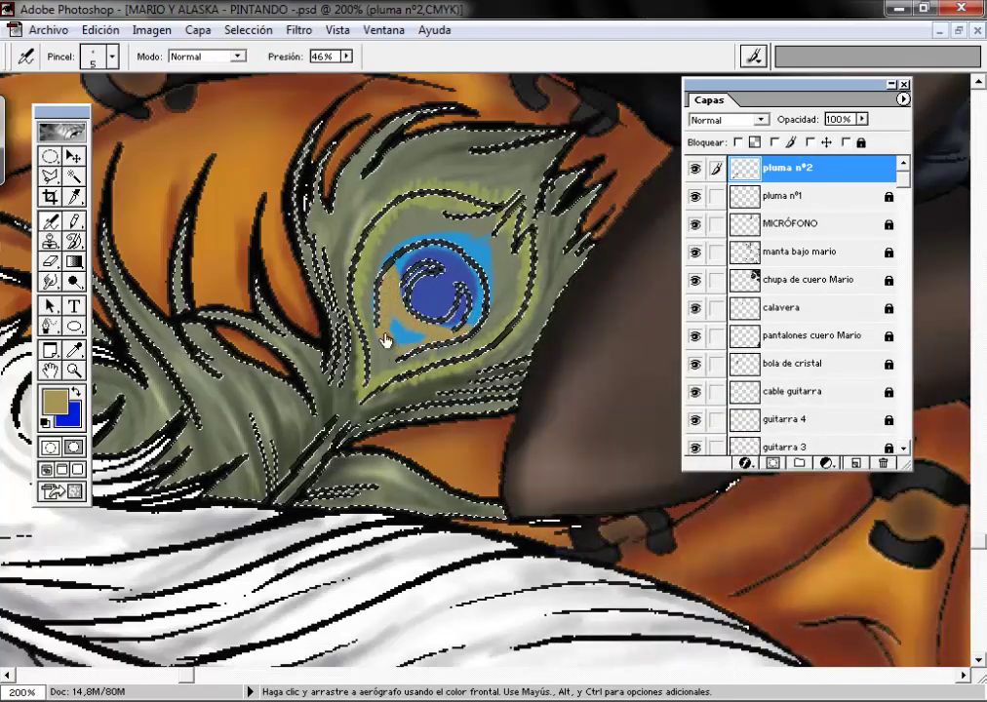
Step: Change the foreground colour to bright yellow and highlight the eye's green outer ring with the 5 px airbrush at 9% pressure
left_click(55, 401)
mouse_move(716, 402)
left_mouse_down()
mouse_move(715, 375)
mouse_move(716, 391)
left_mouse_up()
left_click_drag(561, 274, 597, 211)
left_click(868, 174)
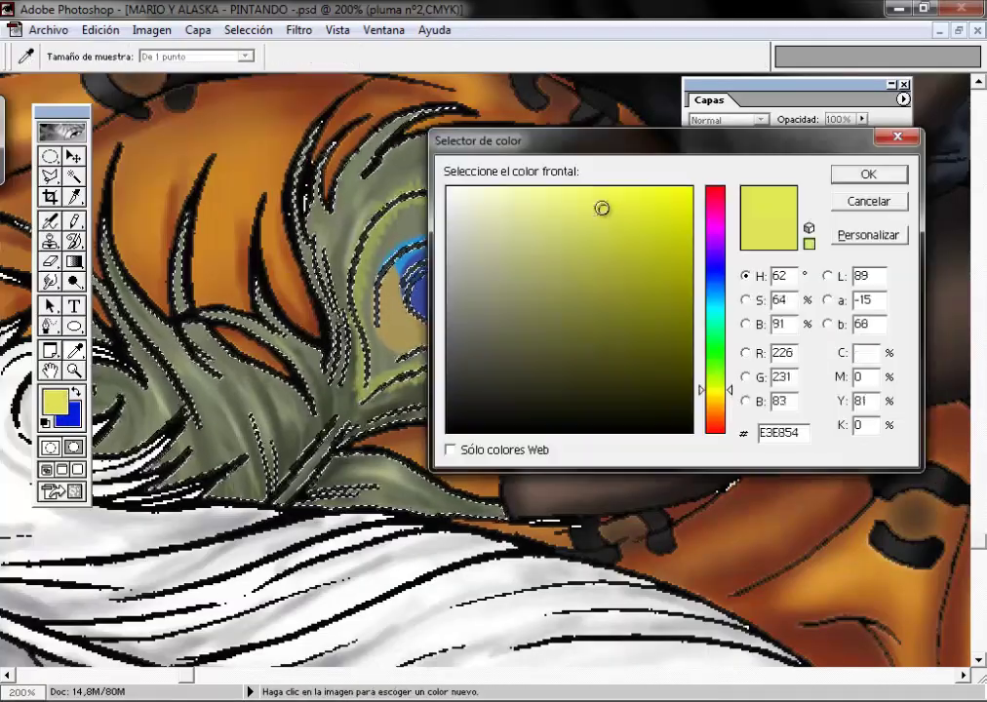
left_click(868, 173)
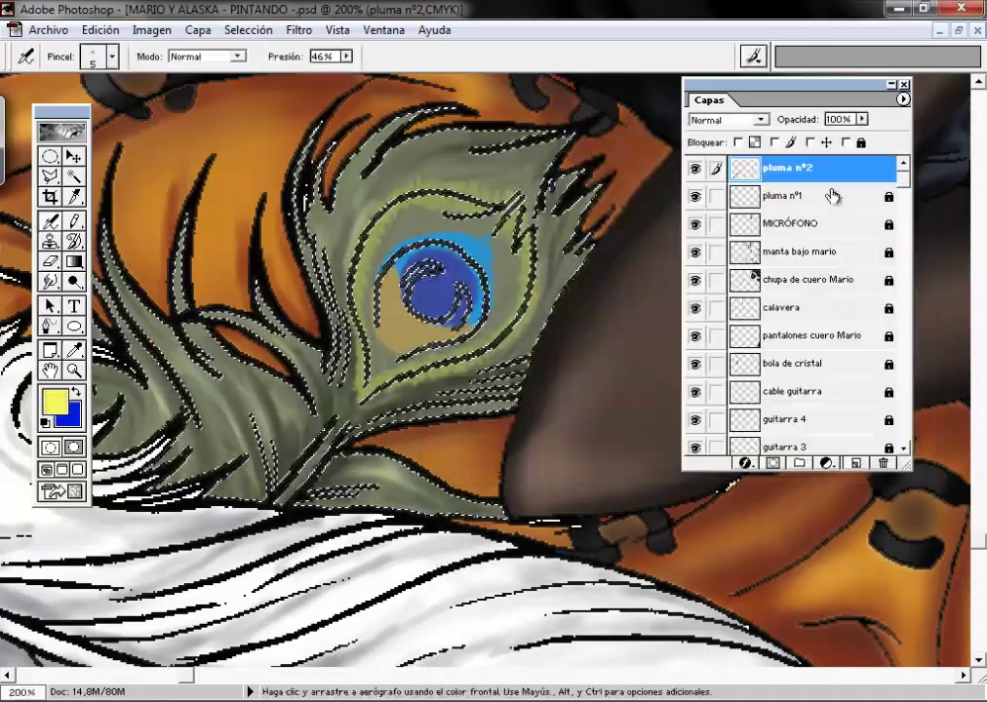
left_click(346, 56)
type("9")
key("Return")
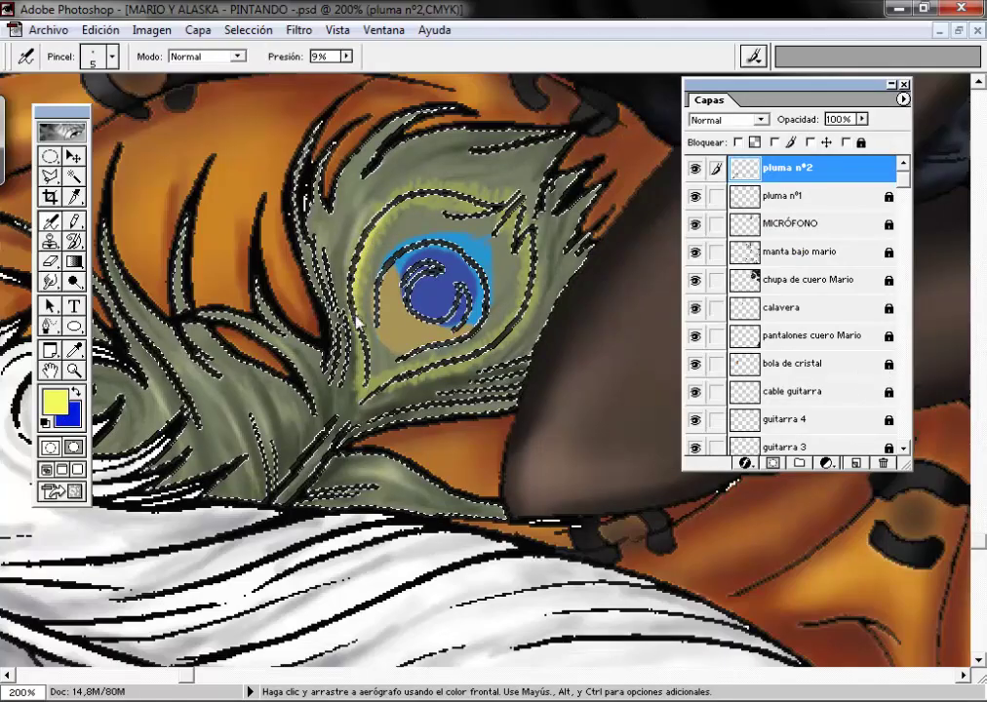
Step: Soften the yellow glow around the feather's eye with a 19 px airbrush, lowering the pressure to 7% and then 3%
right_click(401, 216)
left_click(590, 216)
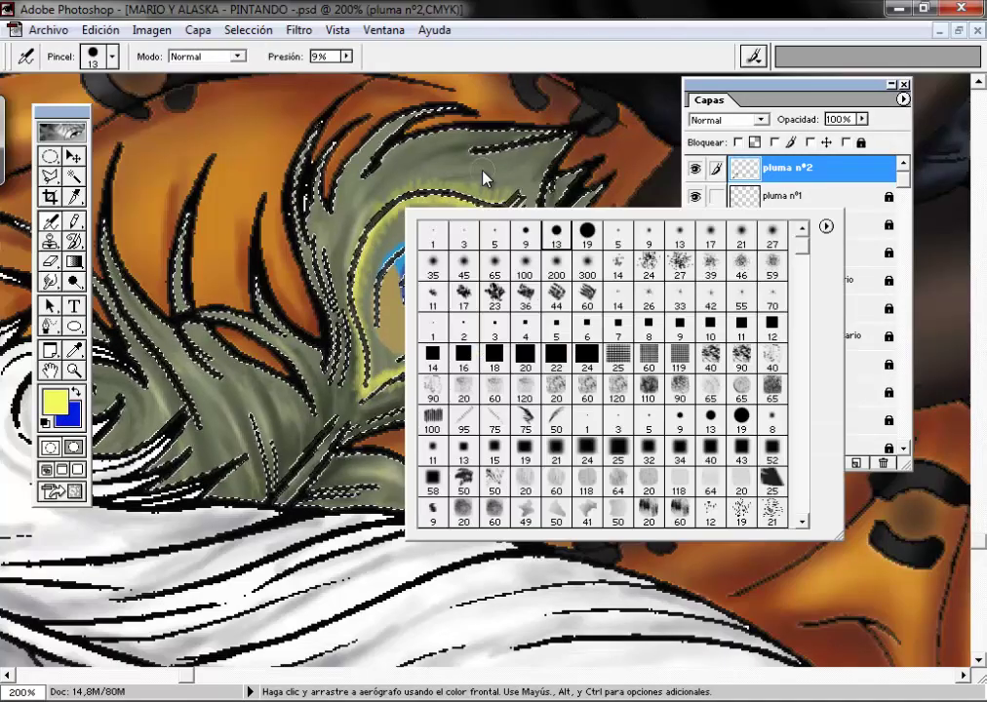
left_click(346, 56)
type("7")
key("Return")
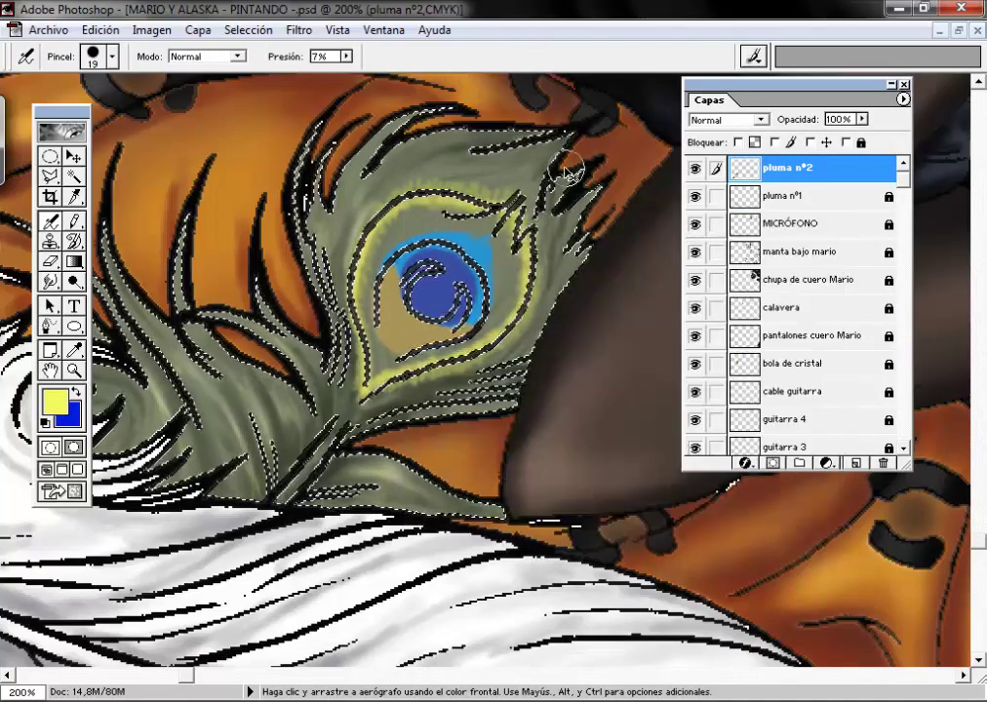
left_click(346, 56)
type("3")
key("Return")
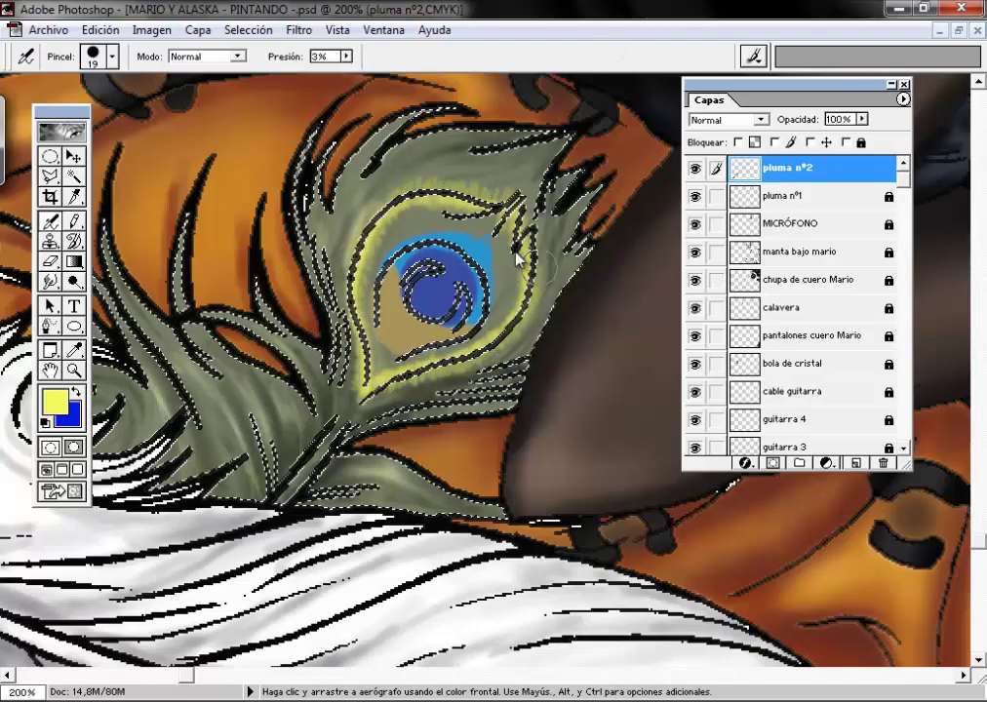
Step: Sample the feather's grey-green, shade the ochre area with a 5 px airbrush, and darken the foreground colour
left_click(401, 244, "alt")
right_click(402, 231)
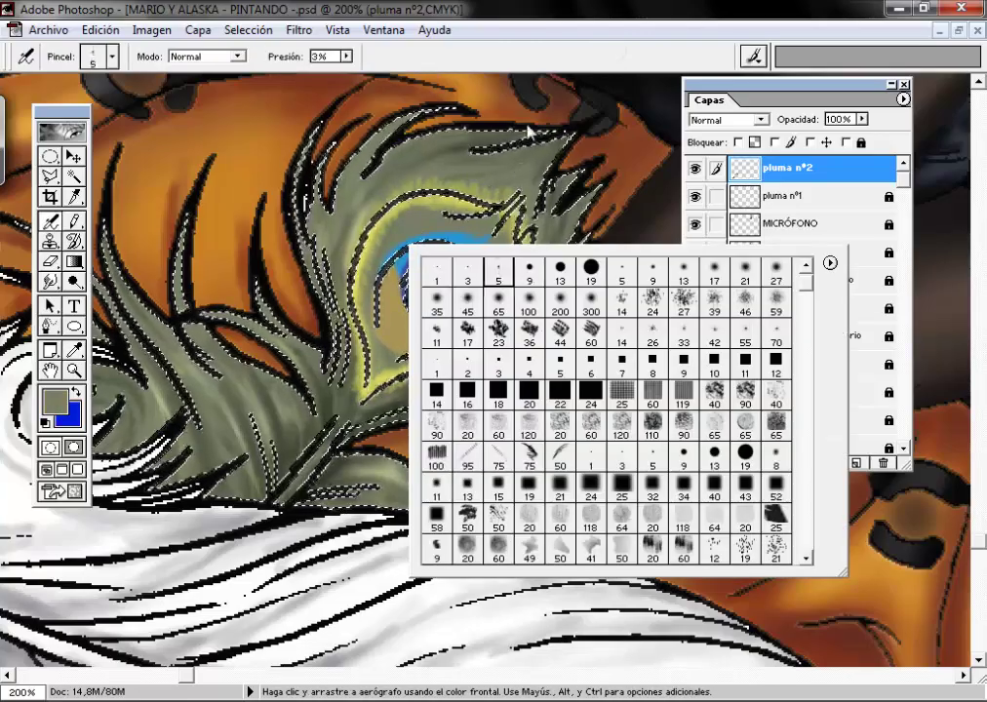
double_click(499, 274)
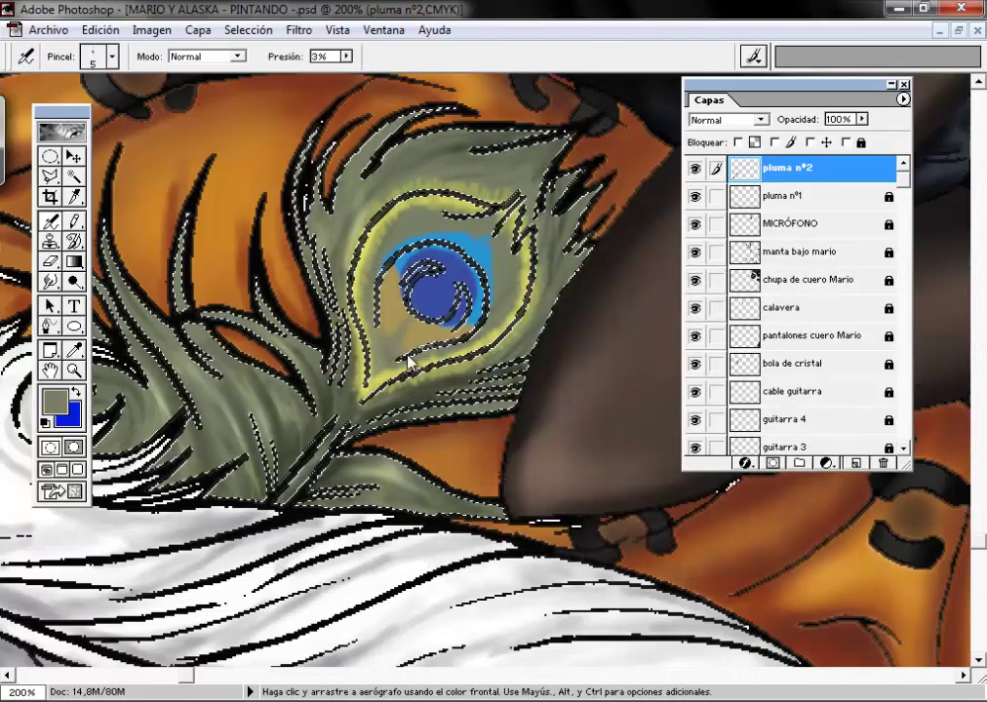
left_click(55, 400)
left_click(502, 343)
left_click(840, 184)
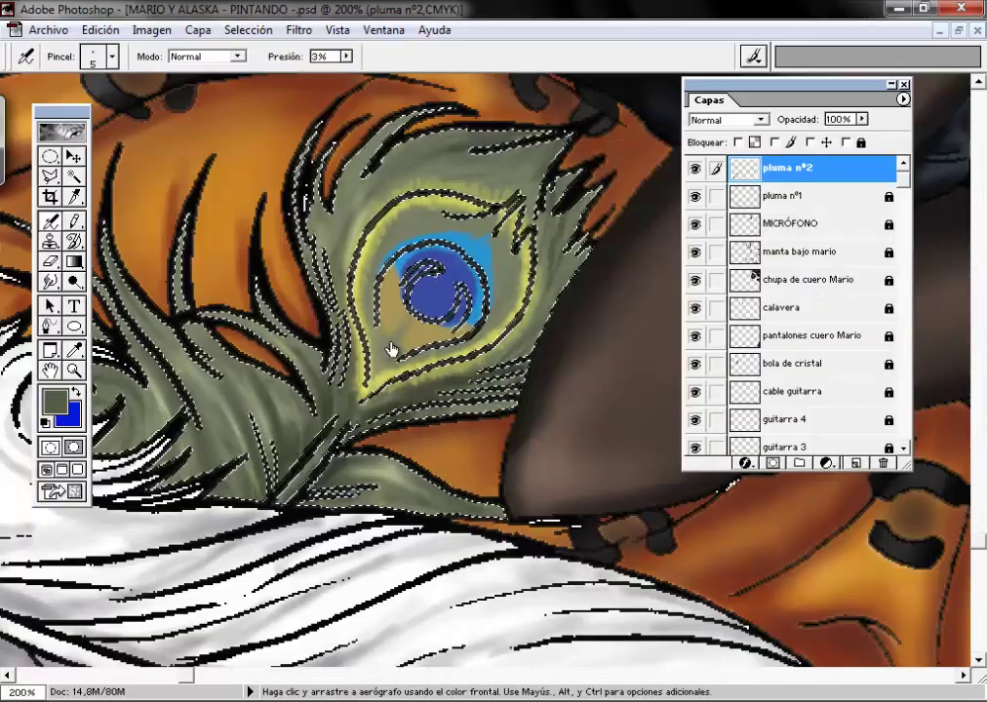
Step: Set the foreground colour to dark green 2B3020 and paint thin shadows across the eye with a 3 px airbrush, raising pressure to 5%
right_click(392, 346)
double_click(422, 353)
left_click(68, 410)
left_click(537, 379)
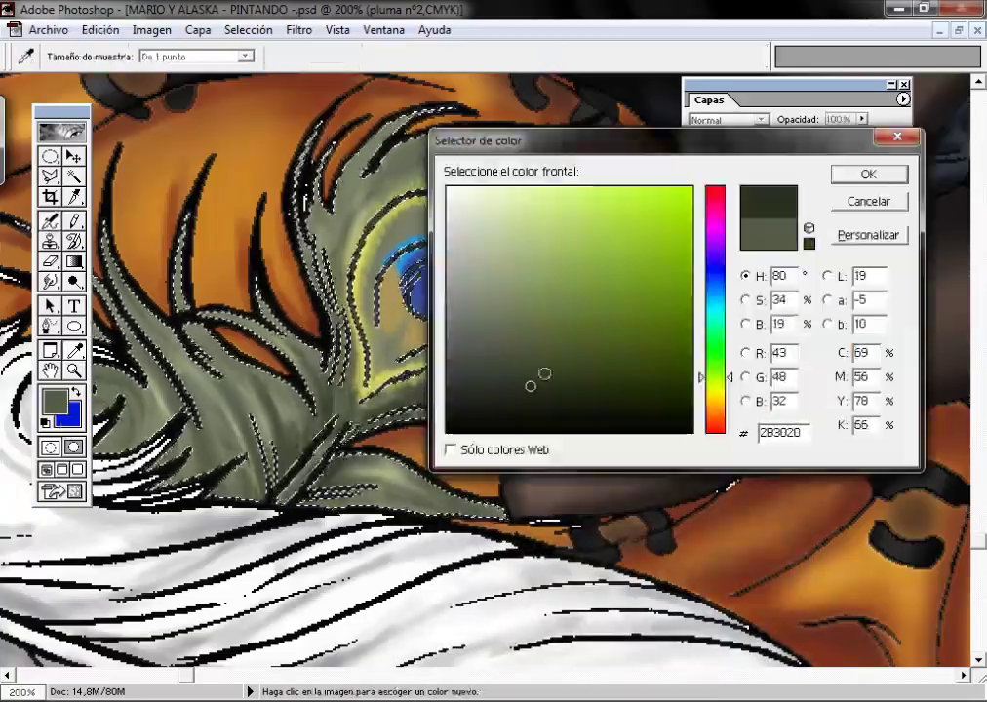
left_click(870, 171)
mouse_move(472, 265)
left_mouse_down()
mouse_move(494, 232)
mouse_move(445, 278)
mouse_move(461, 236)
mouse_move(455, 282)
mouse_move(443, 234)
mouse_move(422, 244)
mouse_move(476, 105)
mouse_move(408, 305)
mouse_move(403, 342)
left_mouse_up()
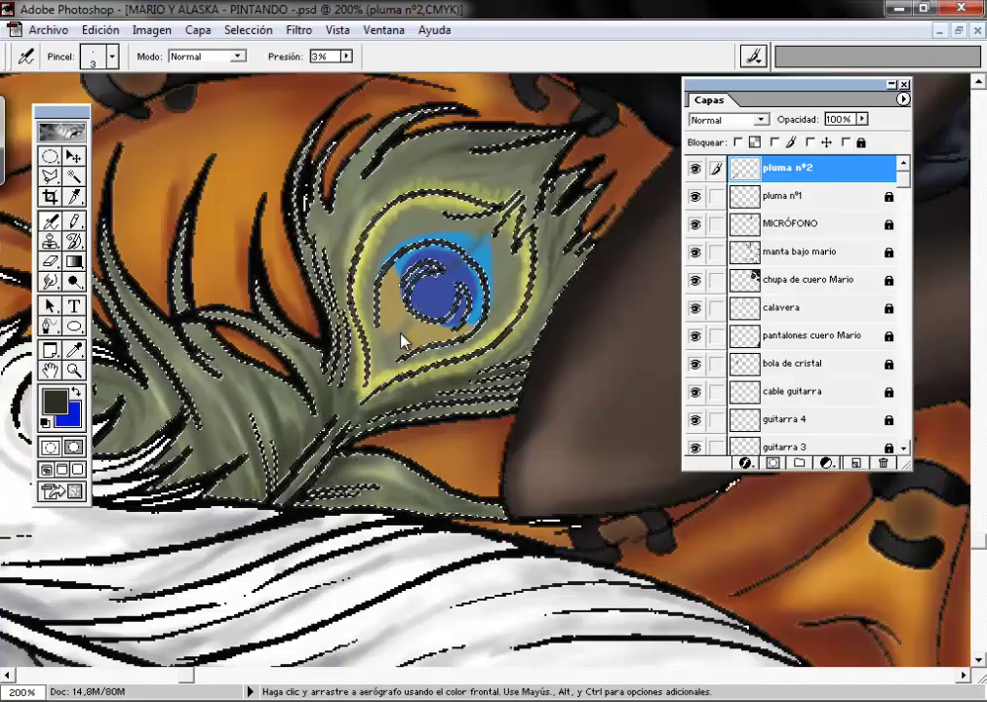
left_click_drag(345, 57, 335, 73)
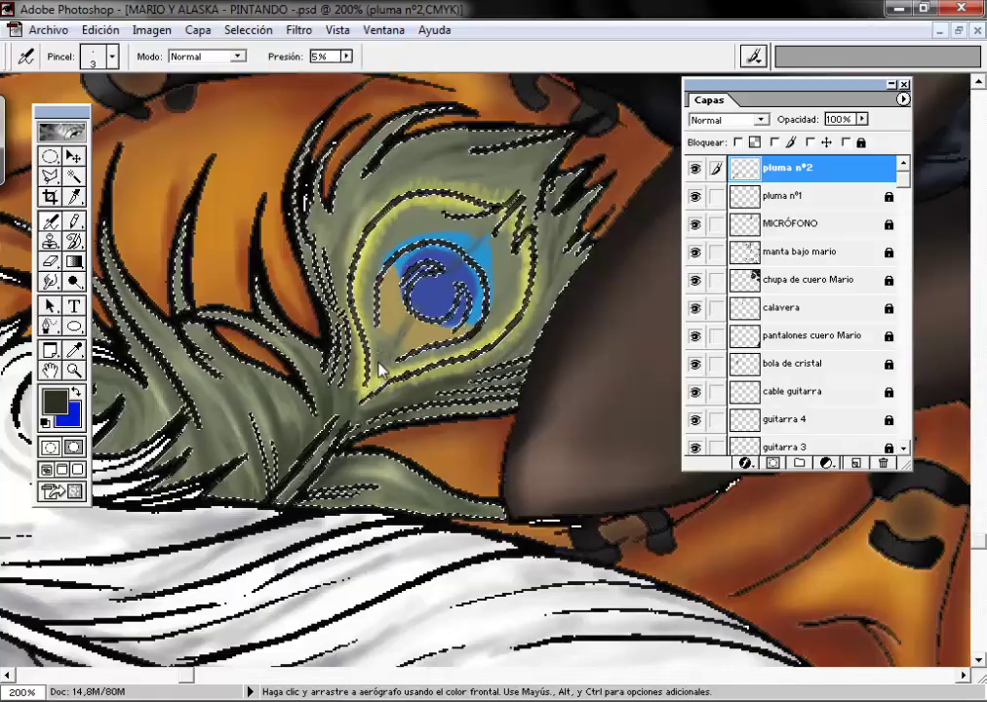
Step: Hide the NO TOCAR xp line-art layer and make pluma nº2 active for smudging
scroll(809, 312, "down", 10)
left_click(798, 440)
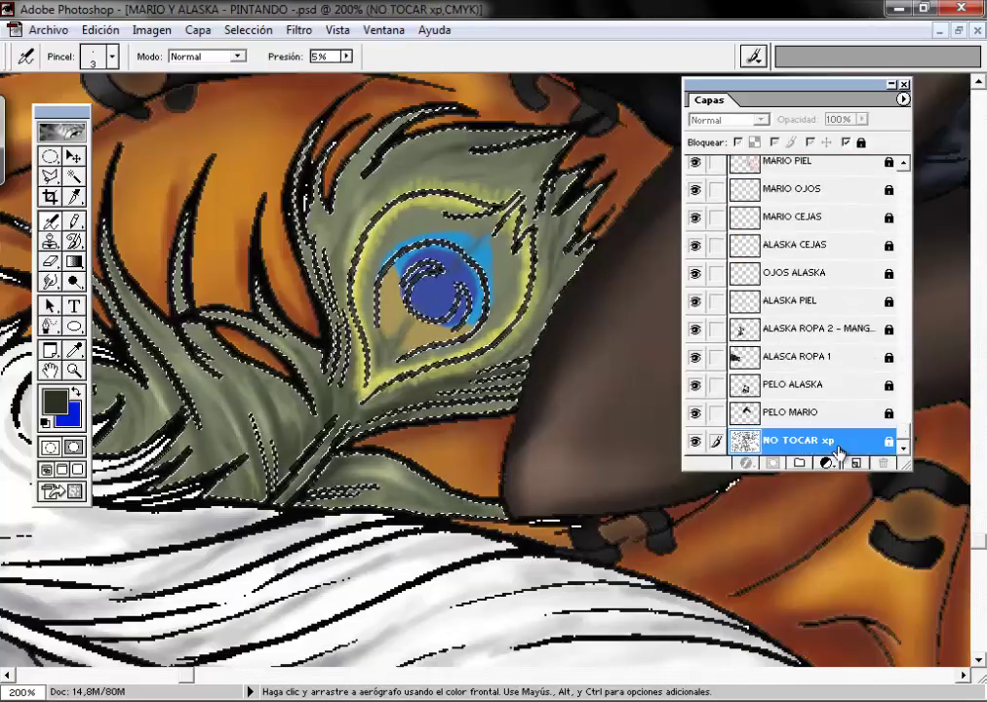
left_click(694, 440)
key("r")
scroll(809, 293, "up", 10)
double_click(788, 168)
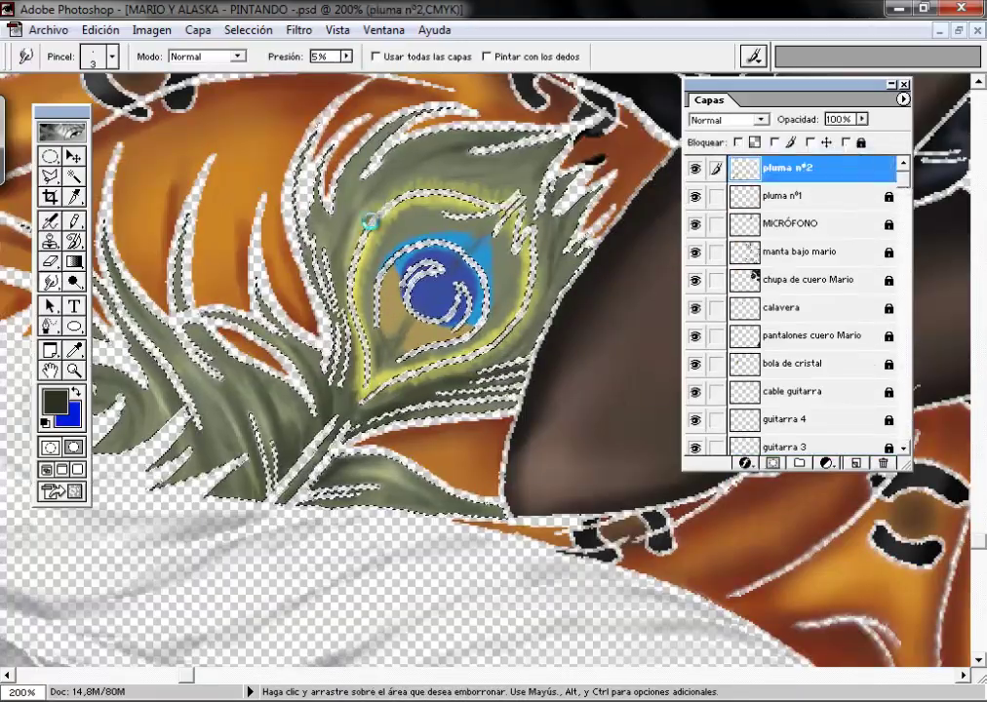
Step: Smudge the blue and ochre borders of the eye with a 13 px brush at 5% pressure, then 9 px at 7%
left_click(804, 353)
right_click(408, 238)
key("Escape")
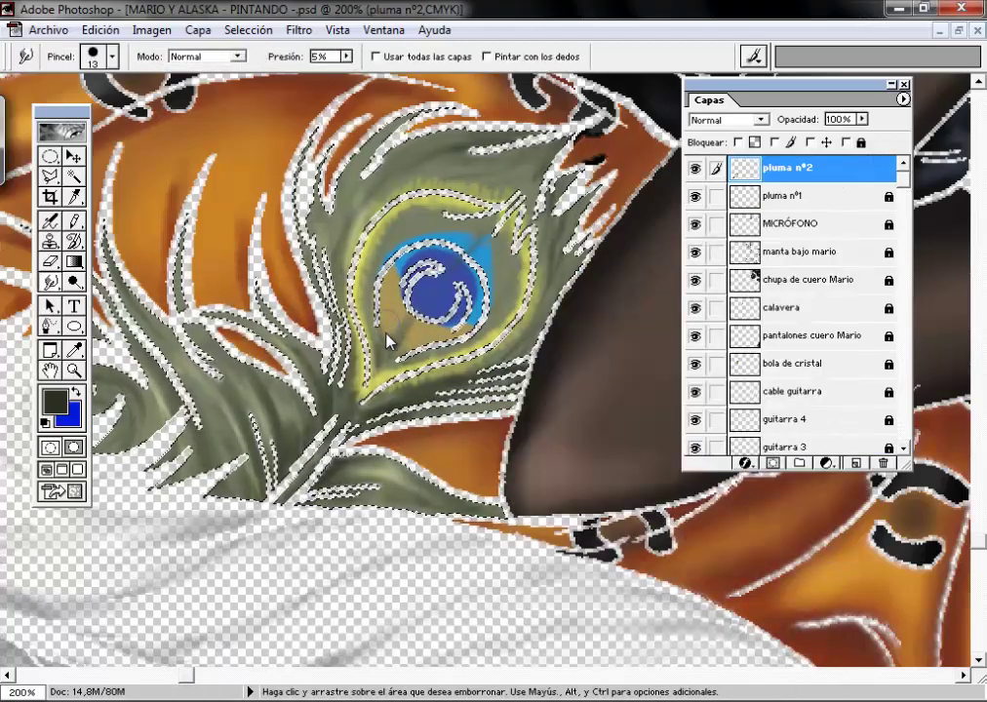
left_click_drag(410, 273, 439, 293)
key("ctrl+z")
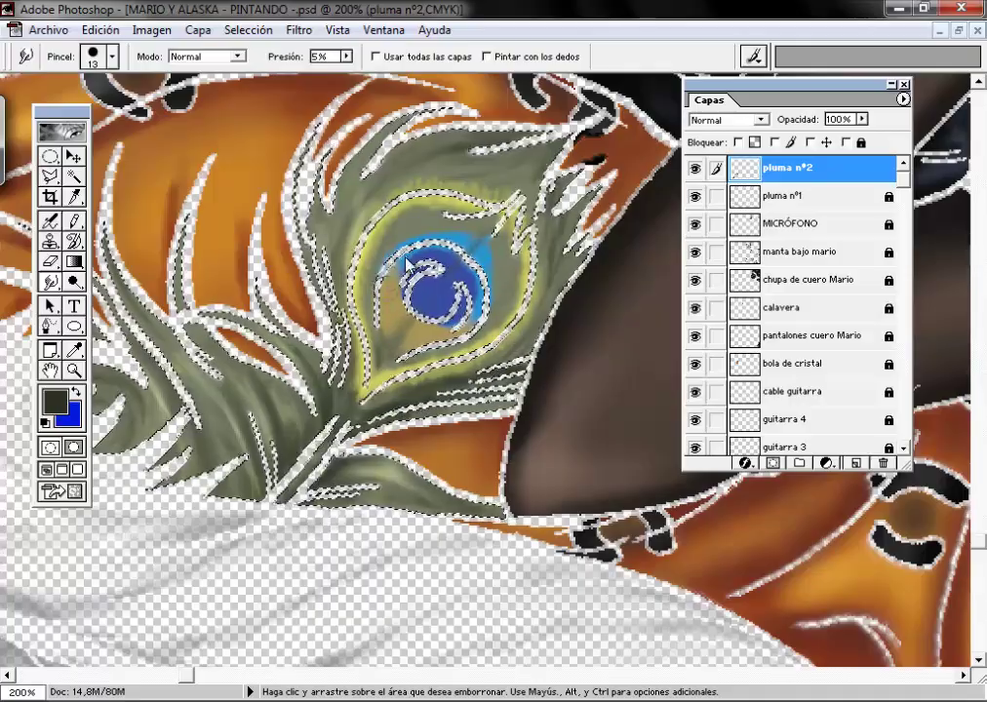
key("0")
key("7")
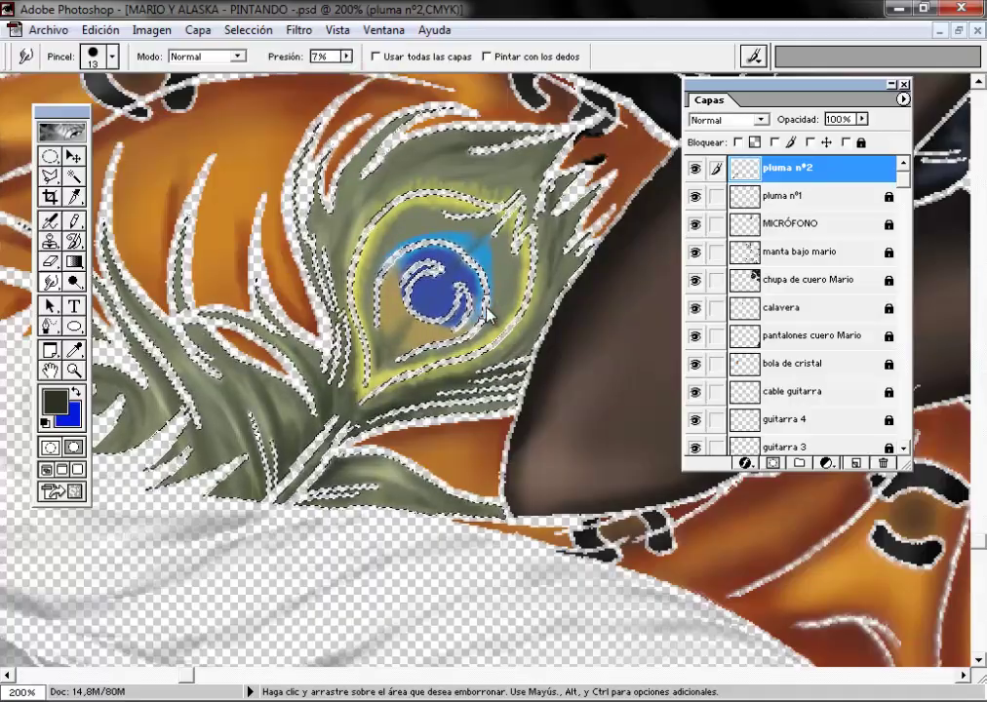
right_click(395, 310)
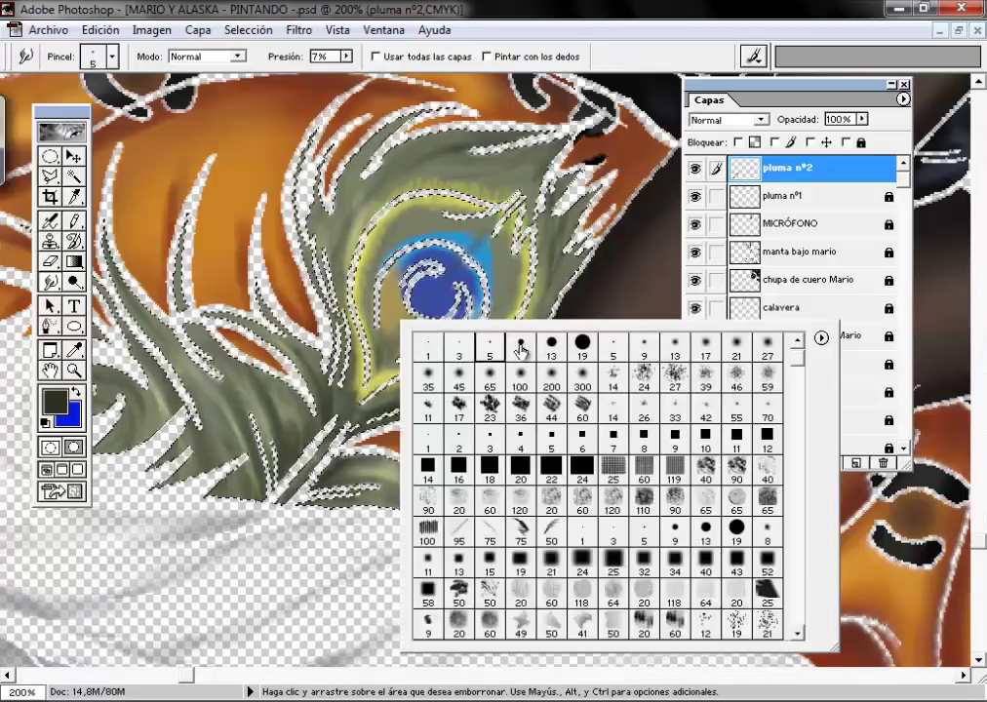
double_click(514, 346)
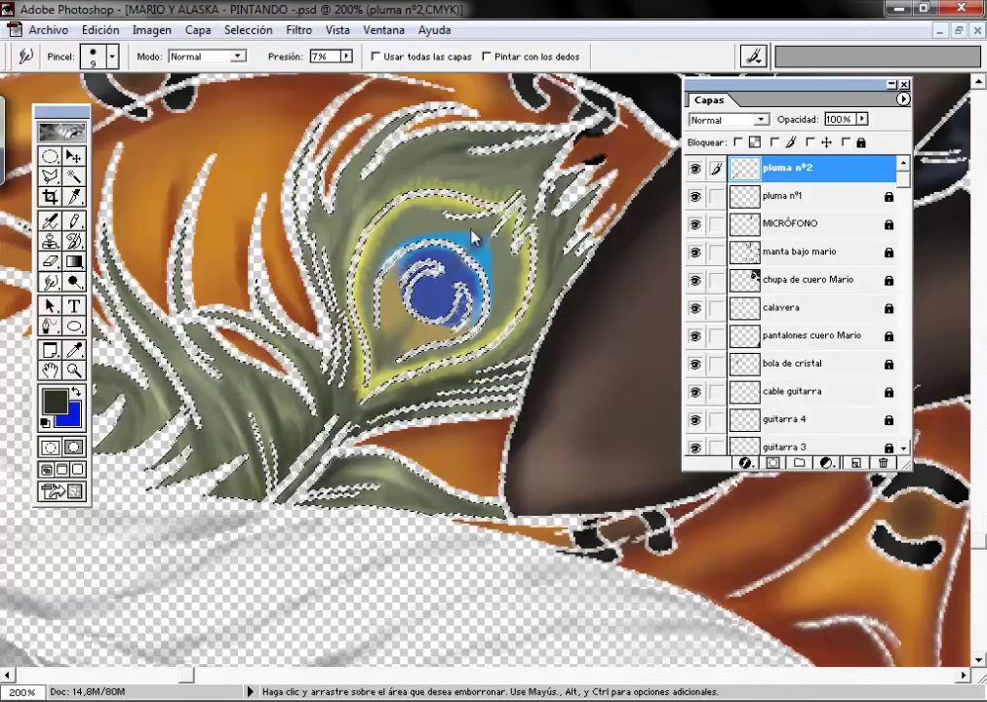
Step: Shade the feather's base and lower barbs in dark green with a 13 px airbrush at 5% pressure
key("j")
right_click(378, 277)
double_click(524, 310)
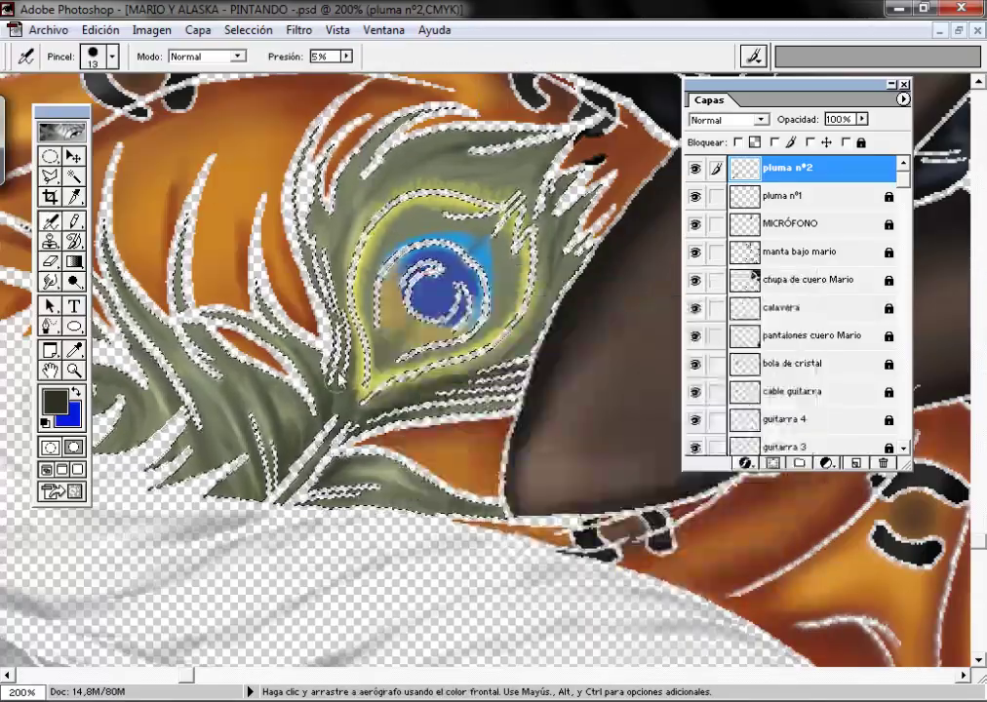
left_click_drag(516, 451, 537, 491)
scroll(173, 234, "left", 3)
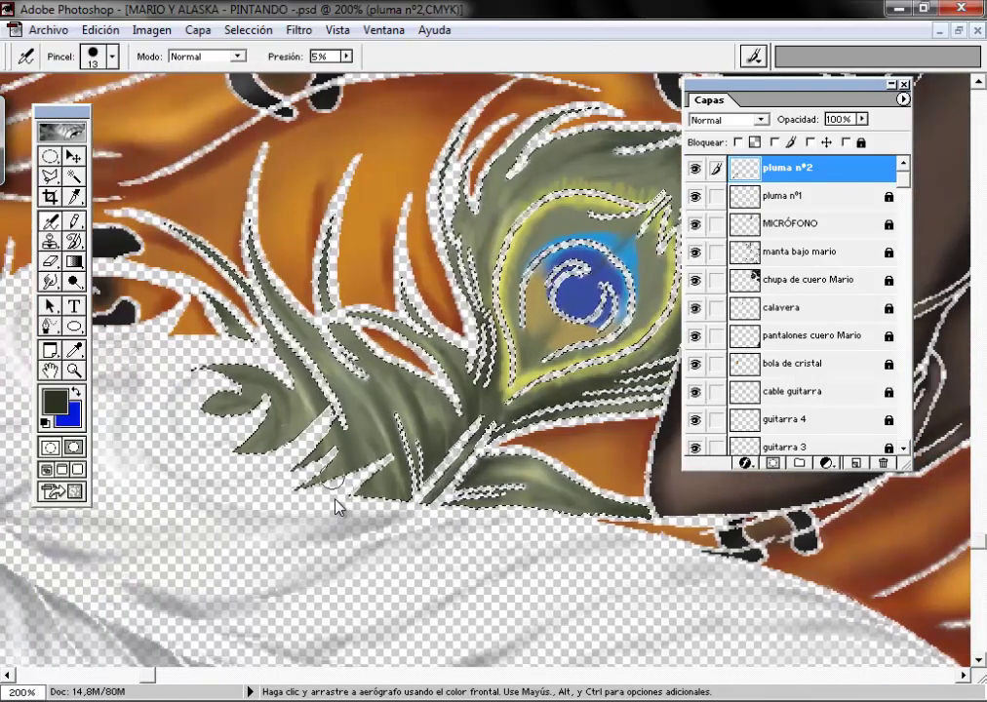
right_click(509, 263)
left_click(691, 291)
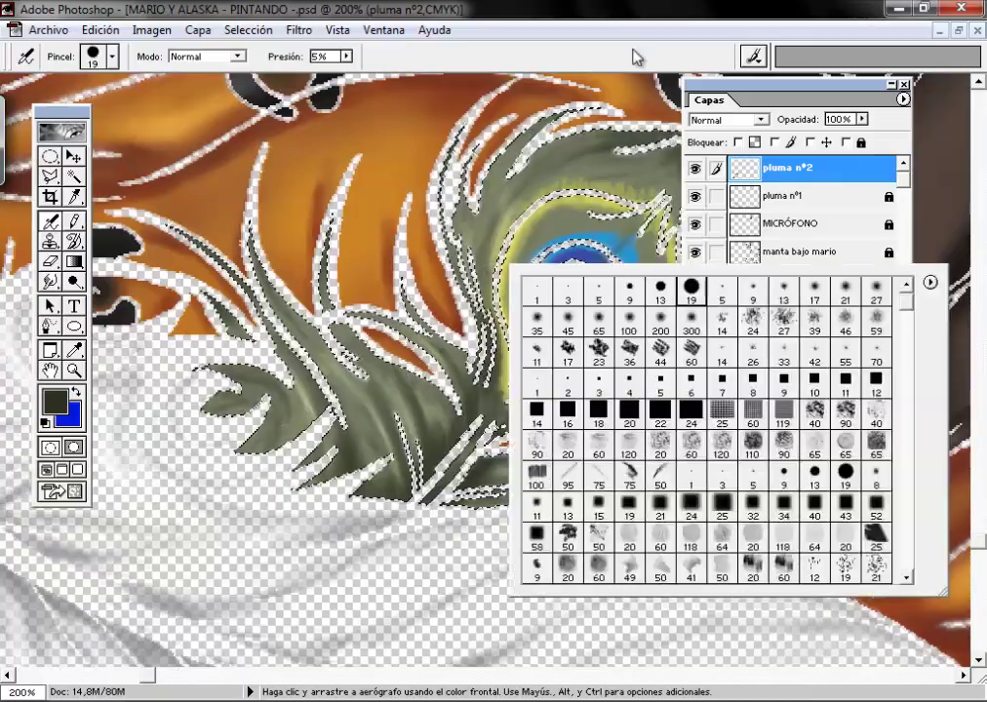
double_click(661, 291)
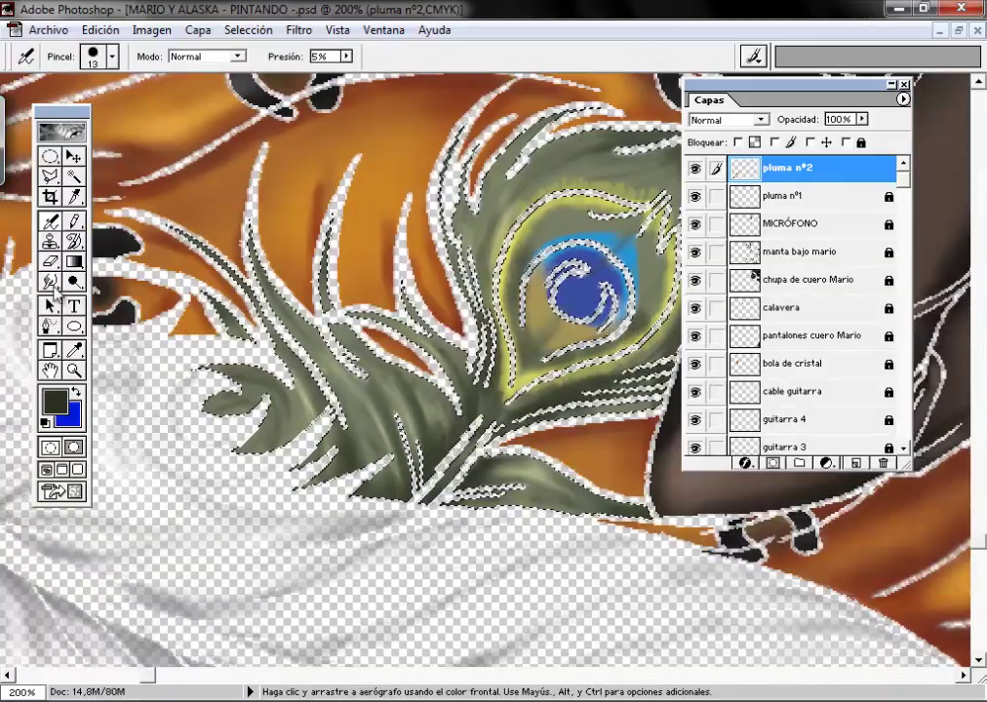
Step: Show the NO TOCAR xp line-art layer again and clear the feather selection
left_click(53, 283)
left_click_drag(903, 175, 903, 440)
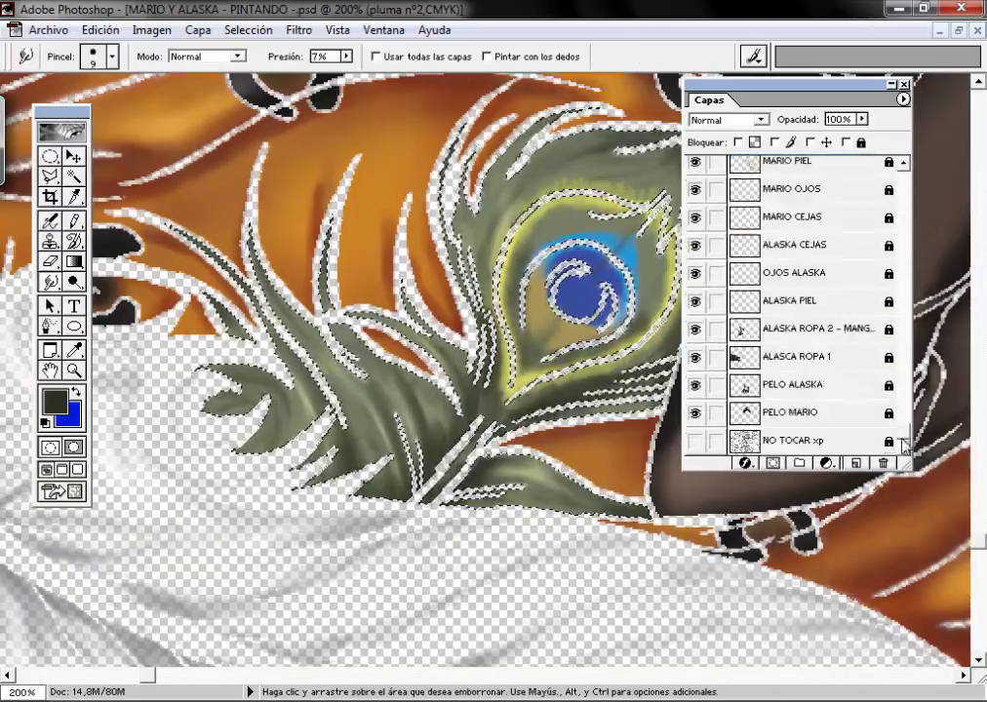
key("ctrl+d")
left_click_drag(761, 84, 835, 83)
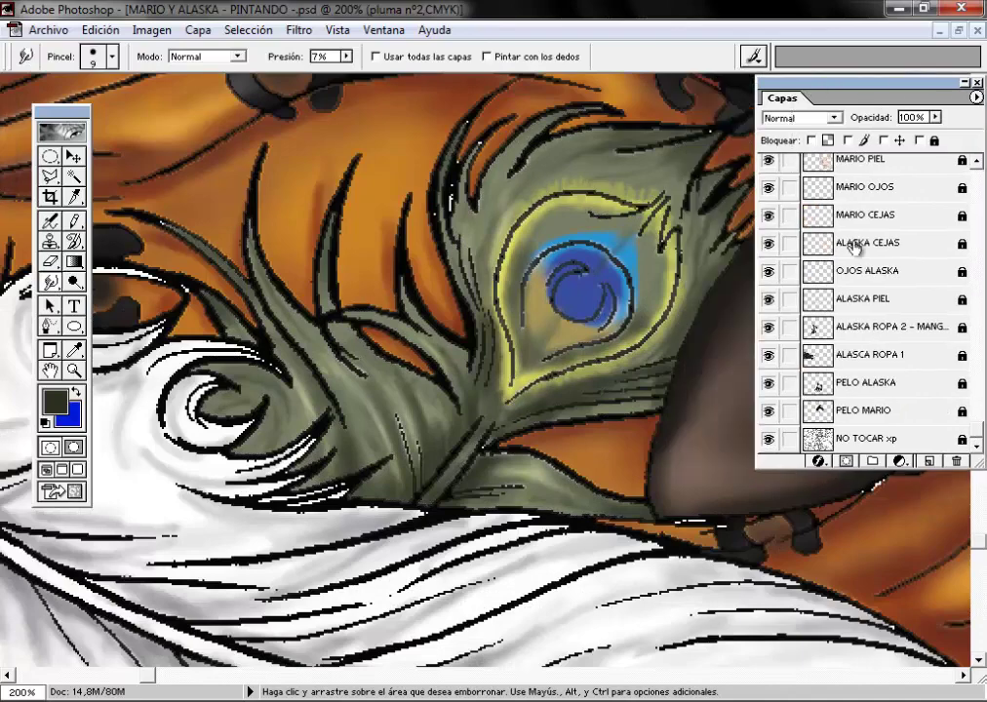
scroll(934, 173, "up", 10)
Step: Repaint the eye's inner circle in dark blue over the line art with a 13 px airbrush at 37% pressure
key("j")
key("x")
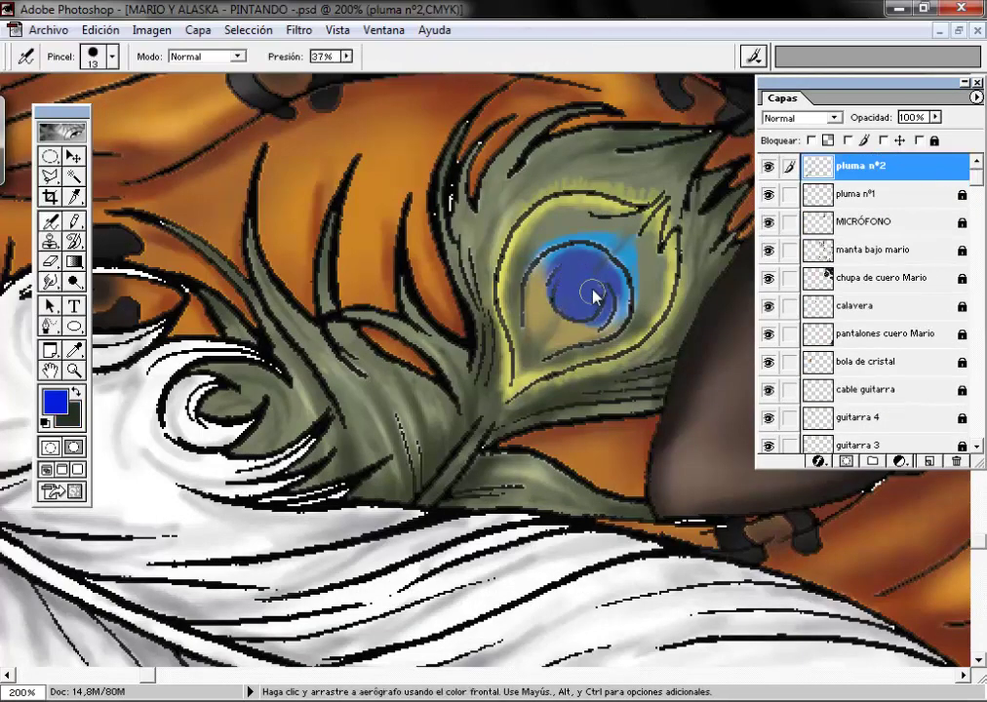
left_click_drag(590, 292, 608, 306)
Step: Sample the eye's light blue, brighten it, and repaint the outer blue ring over the line art with a 9 px airbrush
left_click(75, 348)
left_click(629, 249)
key("j")
left_click(55, 400)
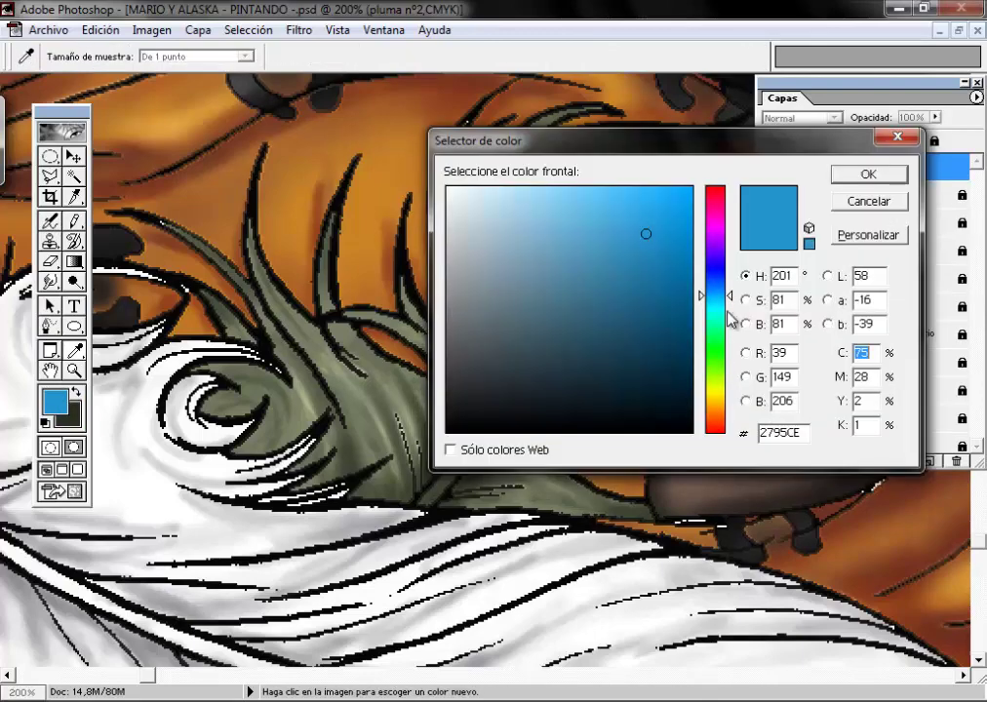
left_click(668, 210)
left_click(858, 172)
right_click(612, 264)
left_click(593, 250)
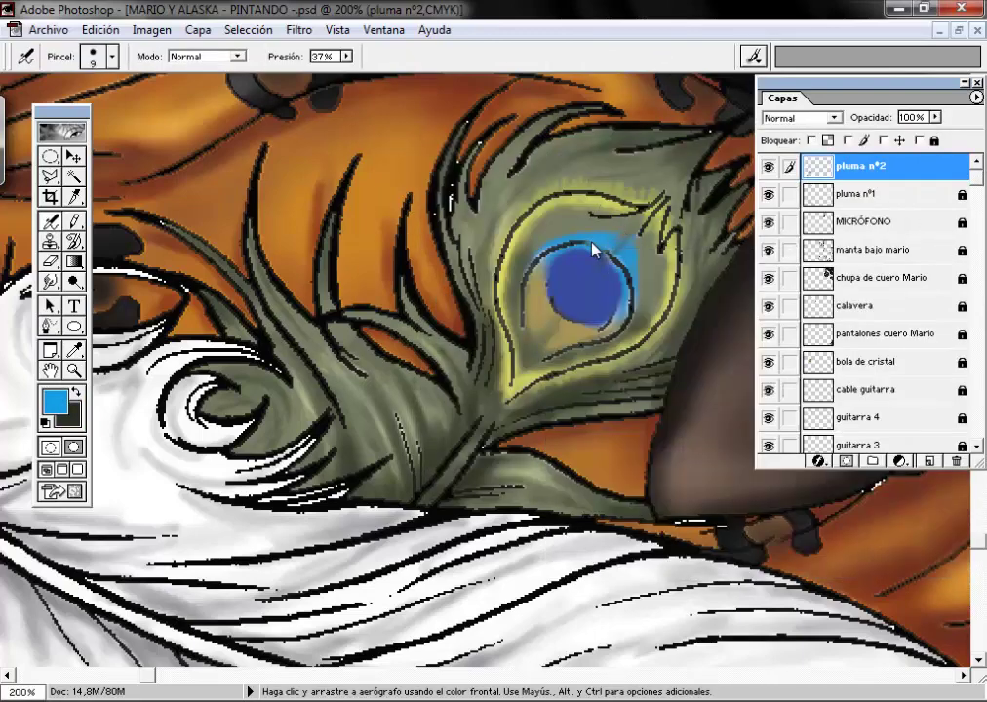
Step: Retouch the inner circle with its sampled dark blue and blend its edge with the Smudge tool at 25% pressure
left_click(569, 316, "alt")
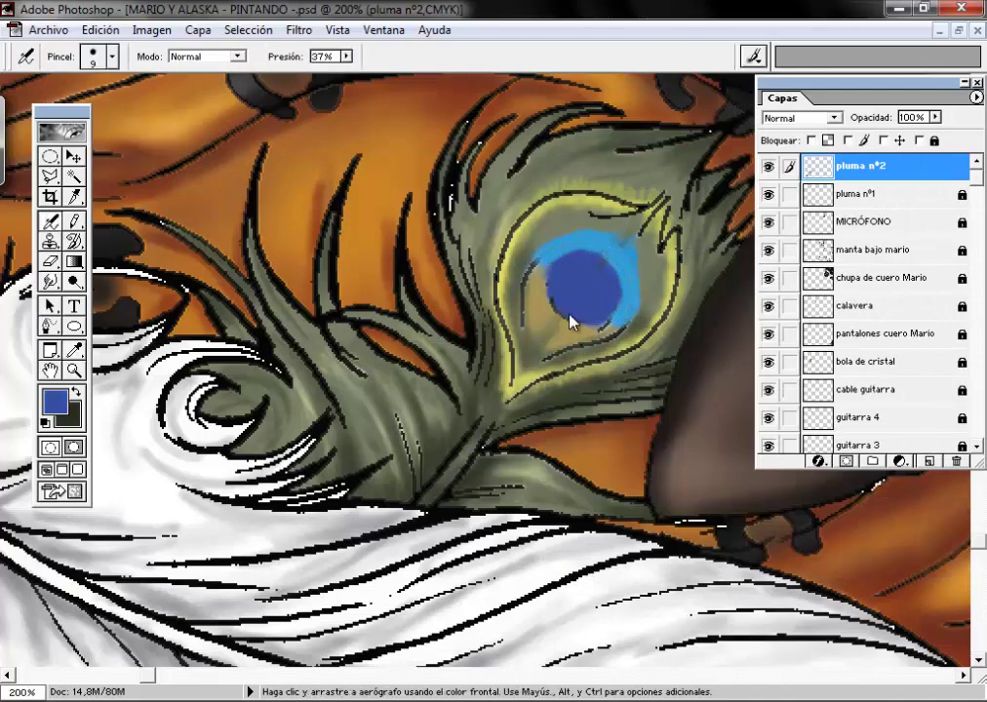
key("r")
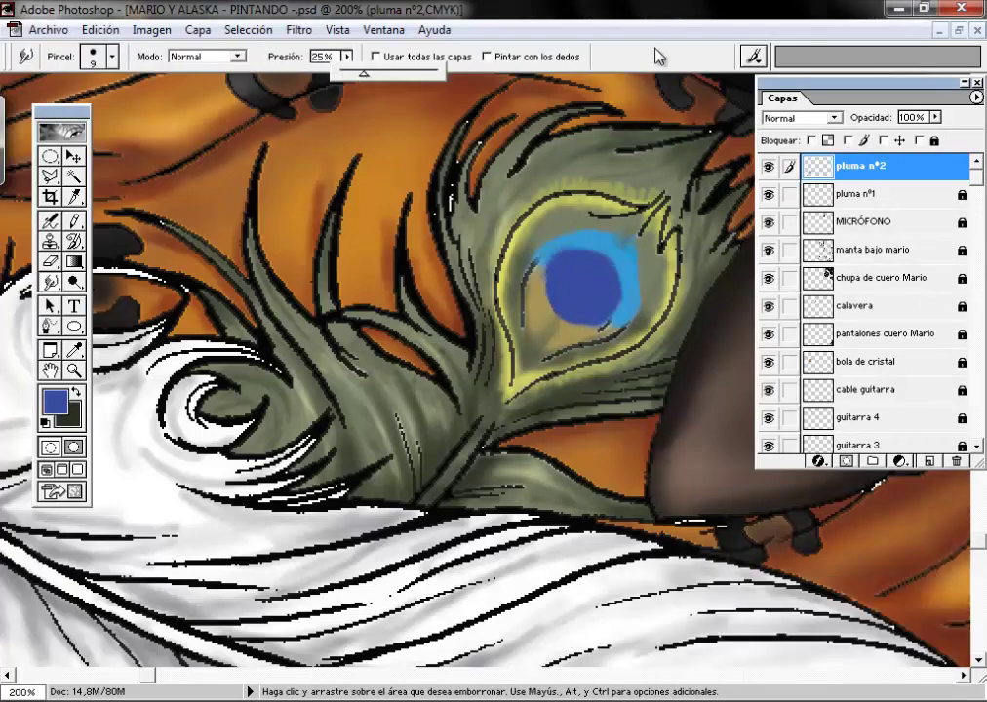
key("Return")
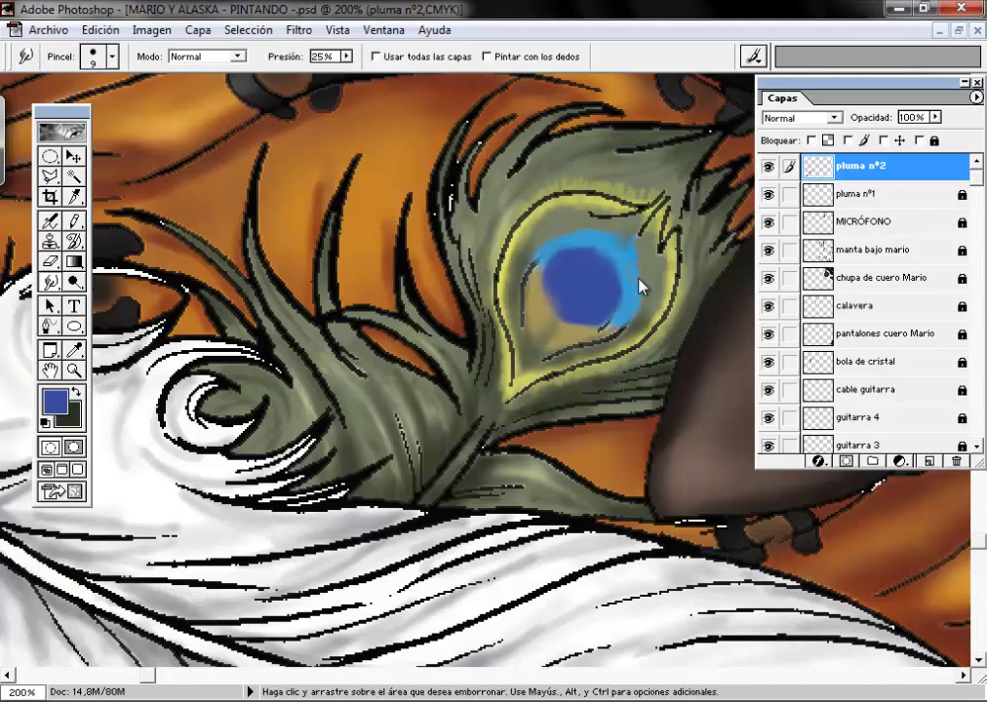
Step: Sample the ochre and repaint the crescent below the blue circle over the line art with a 5 px airbrush
key("i")
left_click(536, 283)
key("j")
right_click(546, 263)
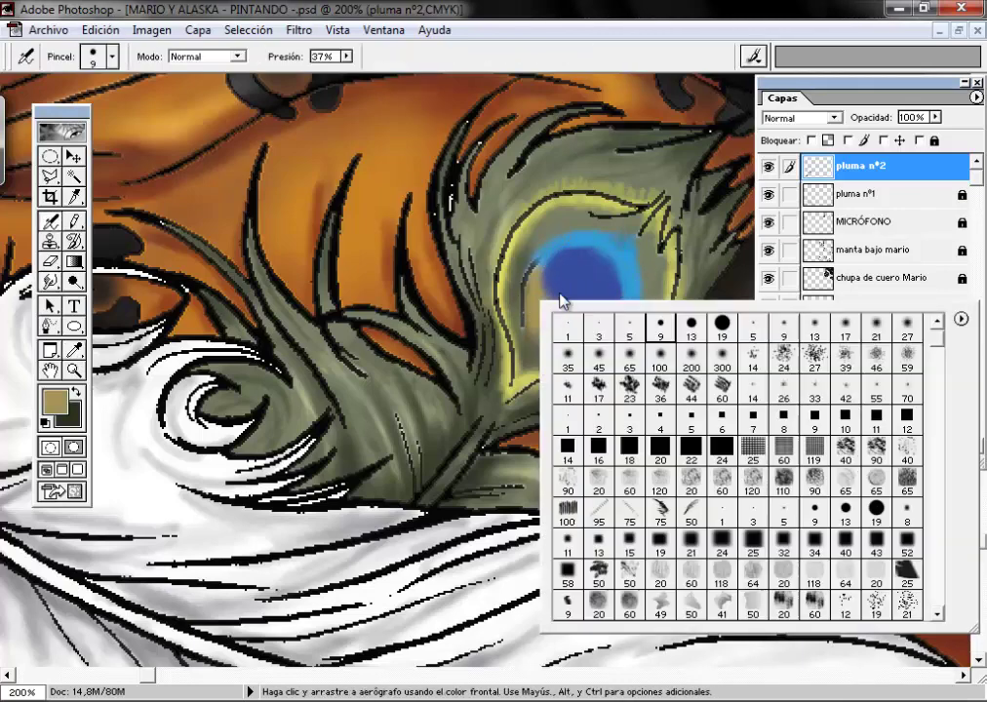
key("Return")
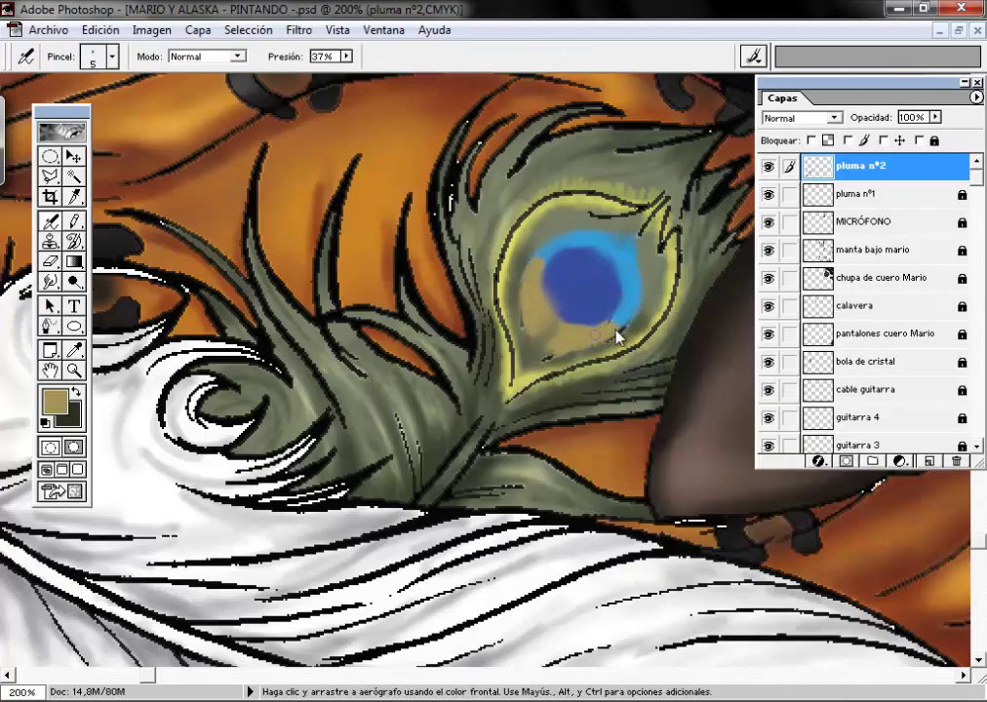
Step: Sample the yellow and paint over the black outline of the eye's outer ring with the 5 px airbrush
key("i")
left_click(526, 232)
key("j")
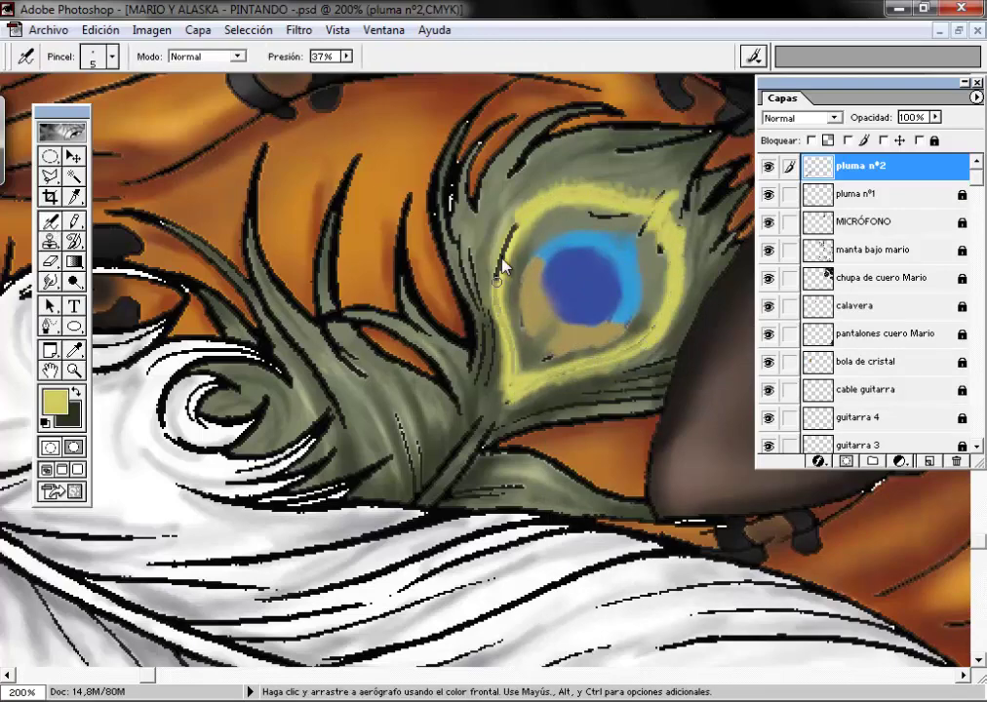
Step: Unlock the NO TOCAR xp layer and cover the remaining black lines around the eye in white with 9 and 19 px pencils
scroll(868, 312, "down", 10)
left_click(868, 438)
key("d")
key("x")
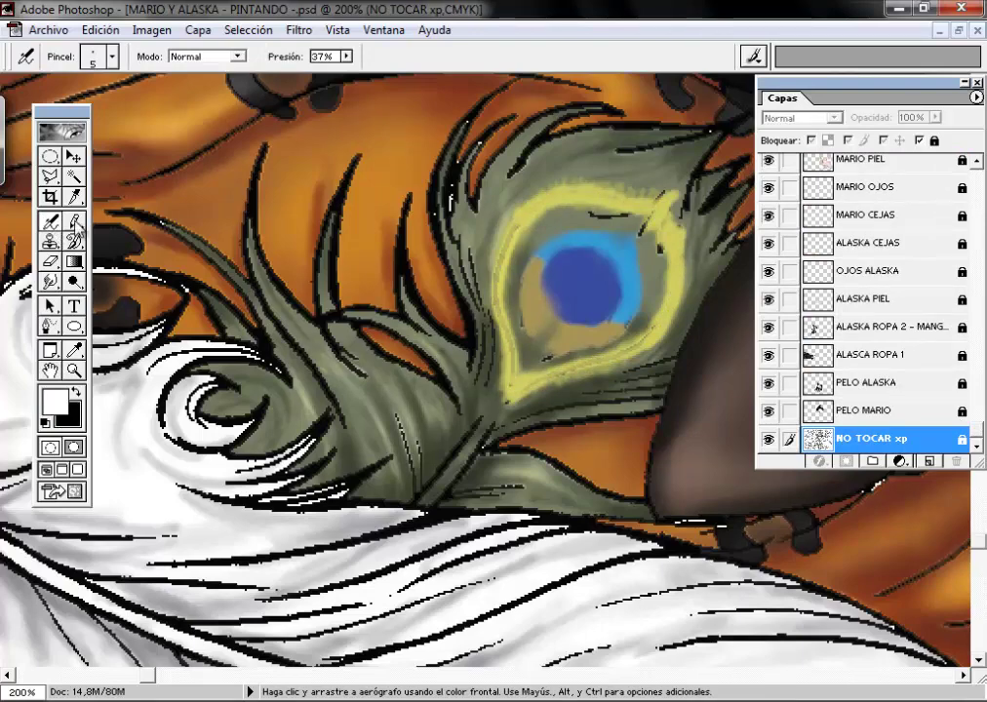
key("b")
right_click(606, 208)
key("Return")
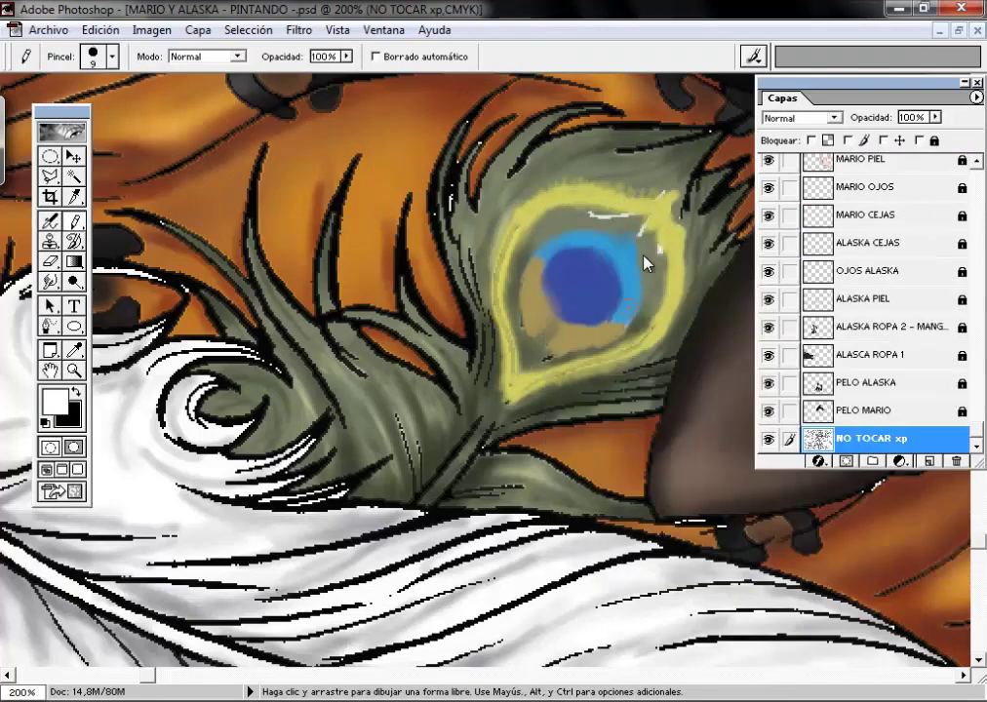
right_click(663, 287)
double_click(536, 225)
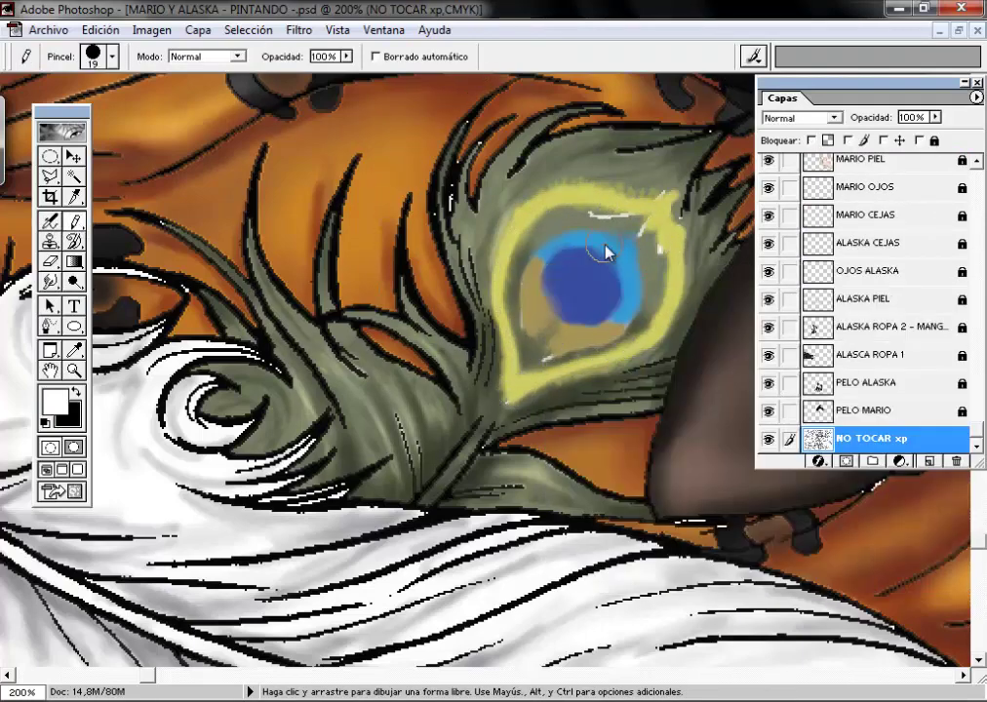
Step: Return to the pluma nº2 layer and sample the feather's grey-green for the airbrush
scroll(868, 293, "up", 10)
left_click(868, 166)
key("i")
left_click(390, 151)
key("j")
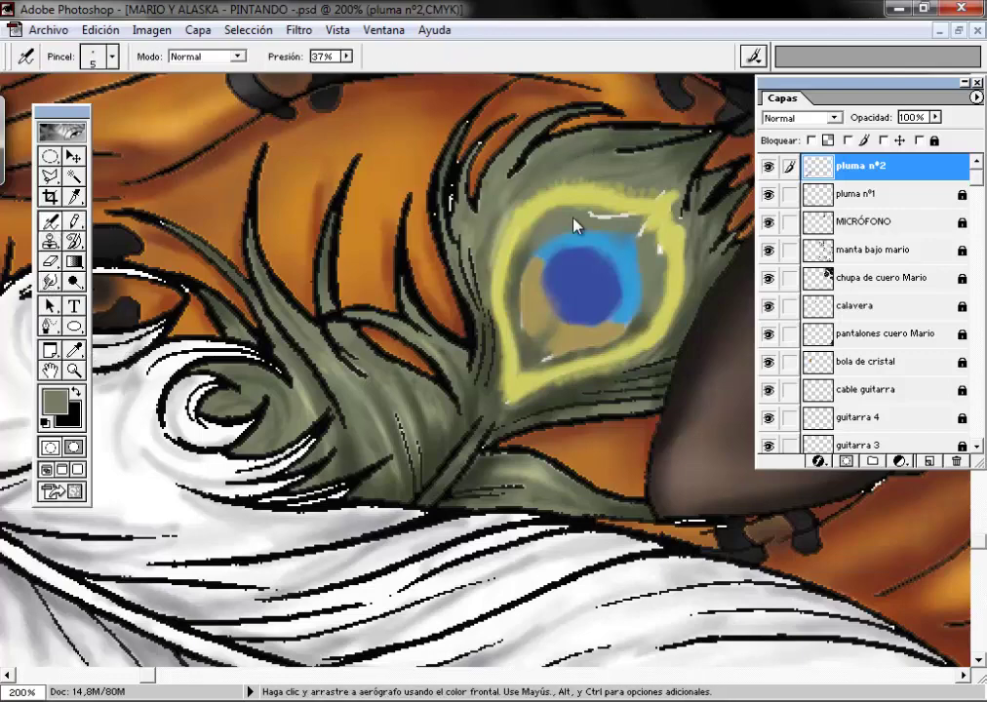
right_click(585, 216)
key("Return")
Step: Paint grey-green over the white gaps and edges of the eye's yellow ring with a 4 px airbrush at 19% pressure
left_click(346, 56)
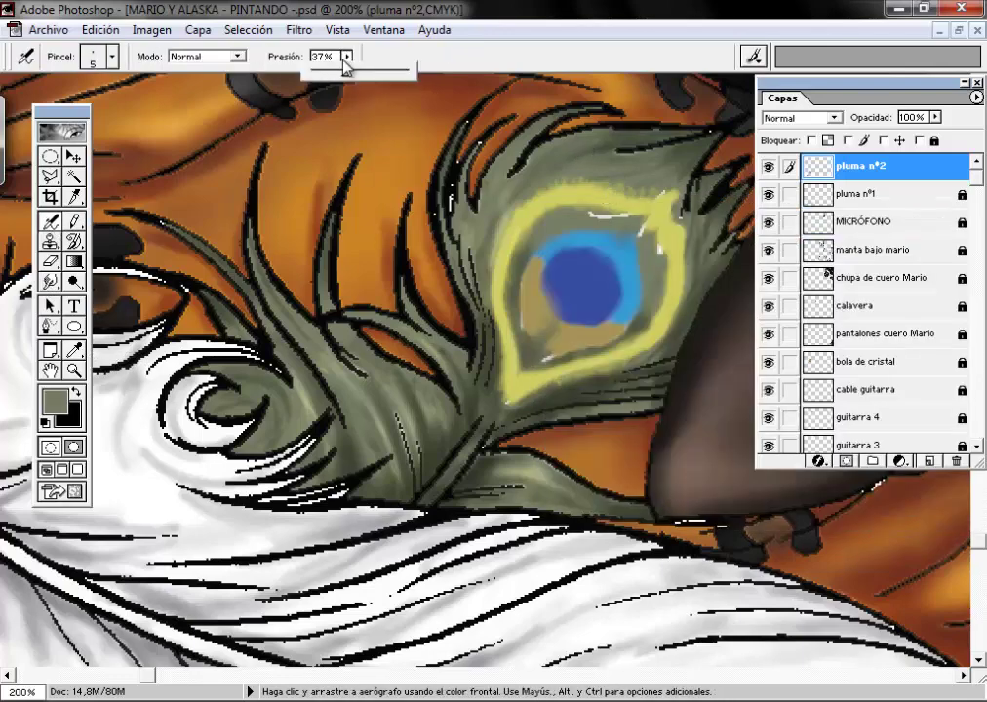
key("Down")
key("Down")
key("Down")
key("Down")
key("Down")
key("Down")
right_click(580, 177)
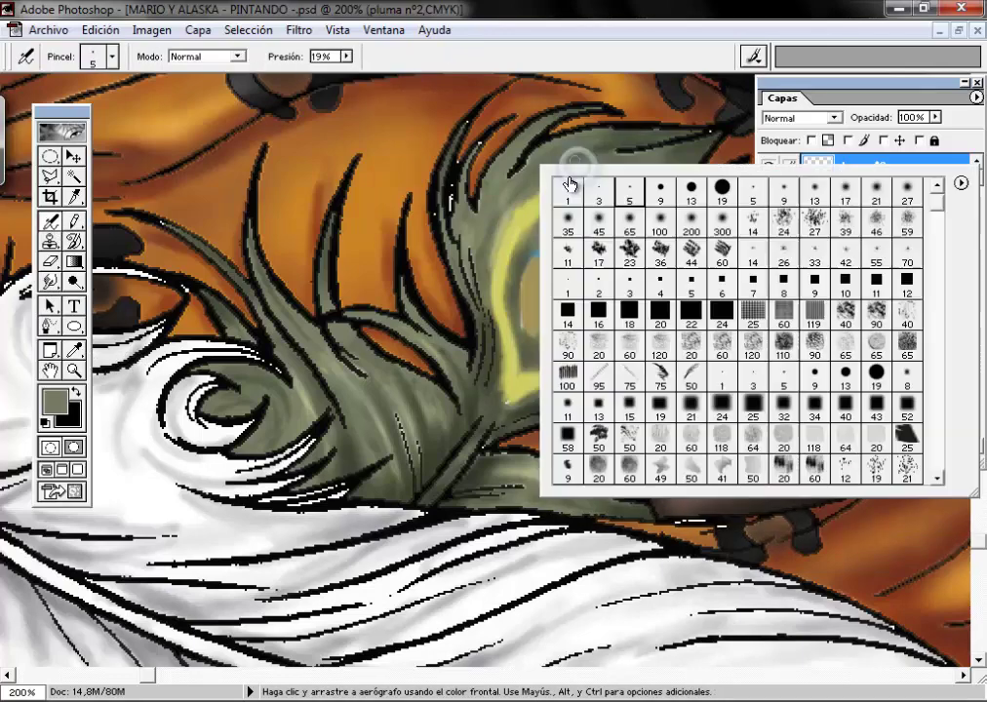
scroll(602, 184, "down", 3)
double_click(602, 184)
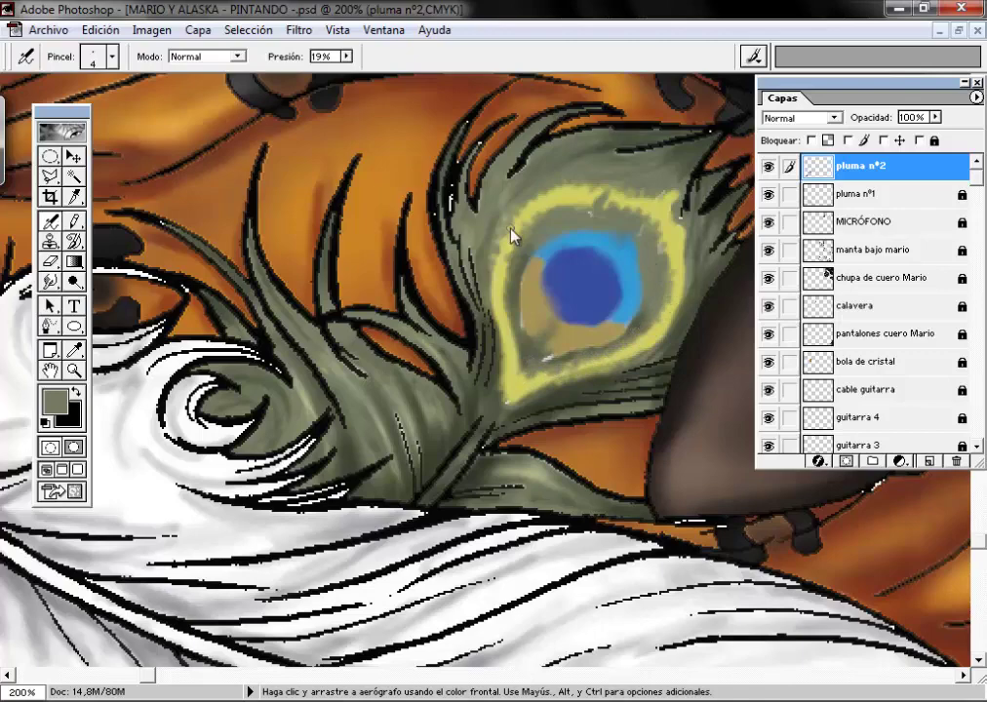
Step: Blend the eye's coloured rings with the 9 px Smudge tool at 25% pressure, and try erasing at the yellow ring's upper edge
left_click(51, 283)
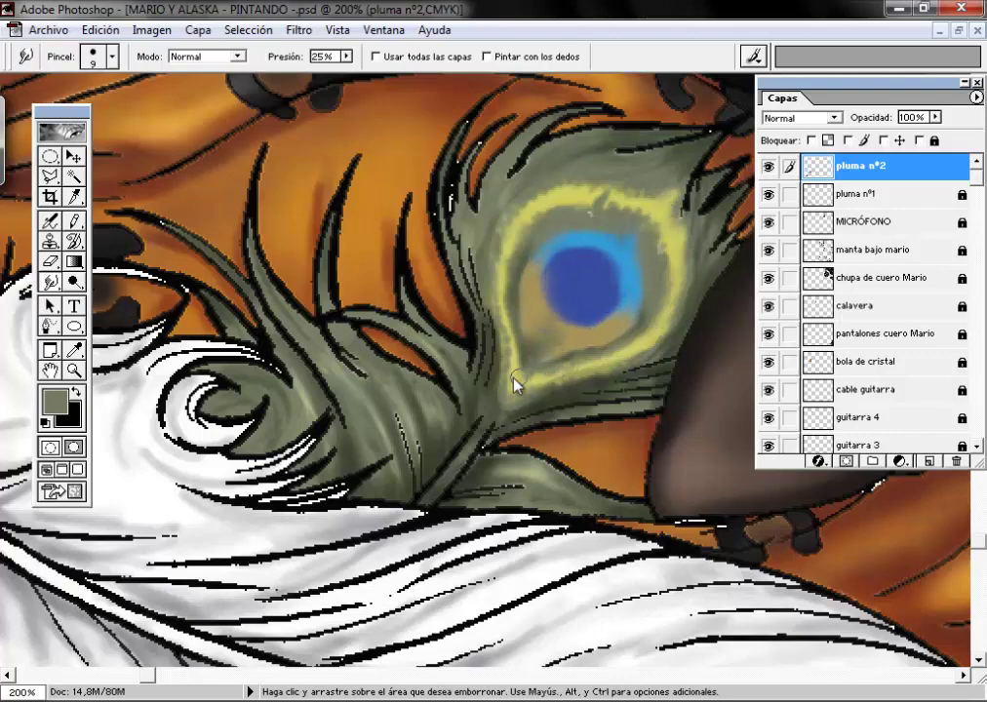
key("e")
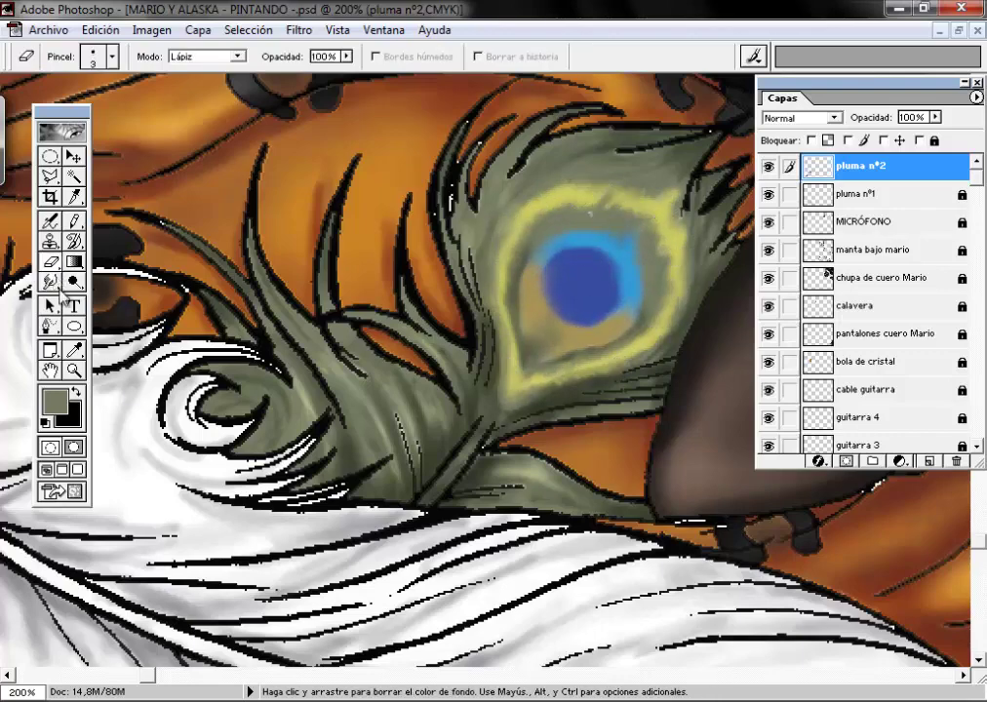
right_click(571, 227)
double_click(571, 227)
key("r")
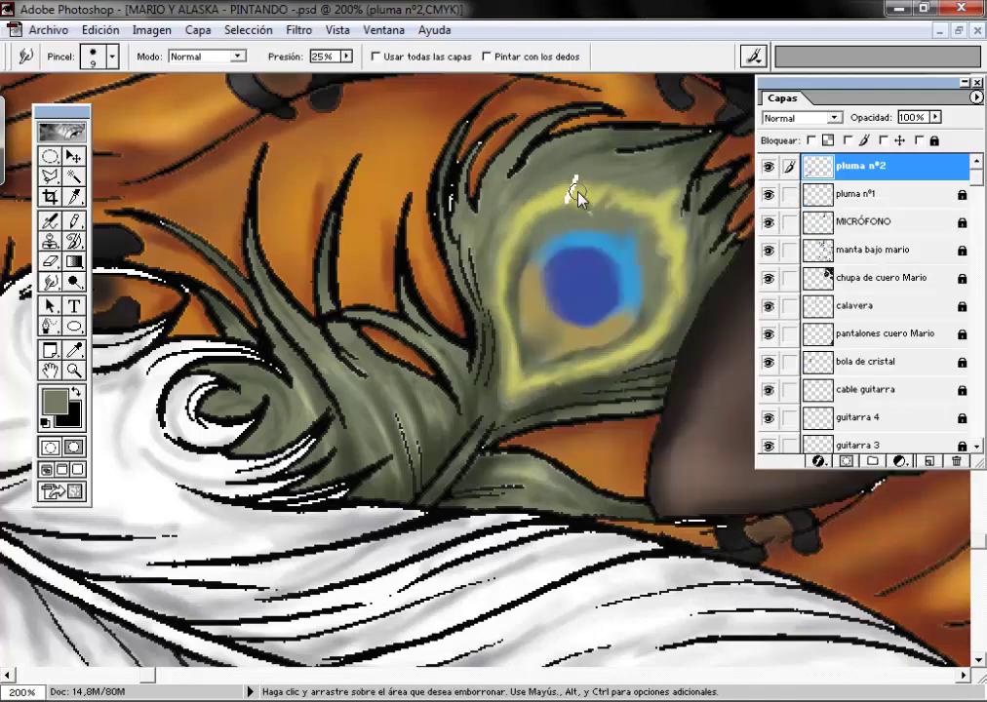
Step: Smudge the edges of the yellow ring and blue shapes into feathery strokes with a 4 px brush at 28% and 31% pressure
right_click(572, 194)
double_click(801, 466)
left_click(346, 57)
left_click(565, 344)
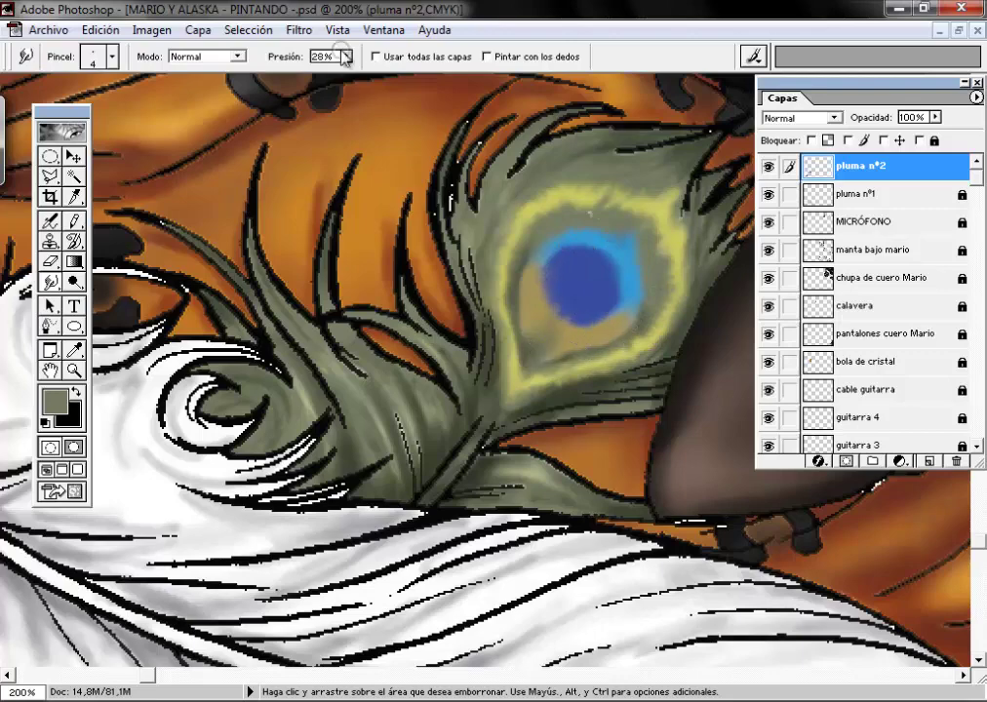
left_click_drag(346, 57, 348, 66)
left_click_drag(615, 271, 629, 310)
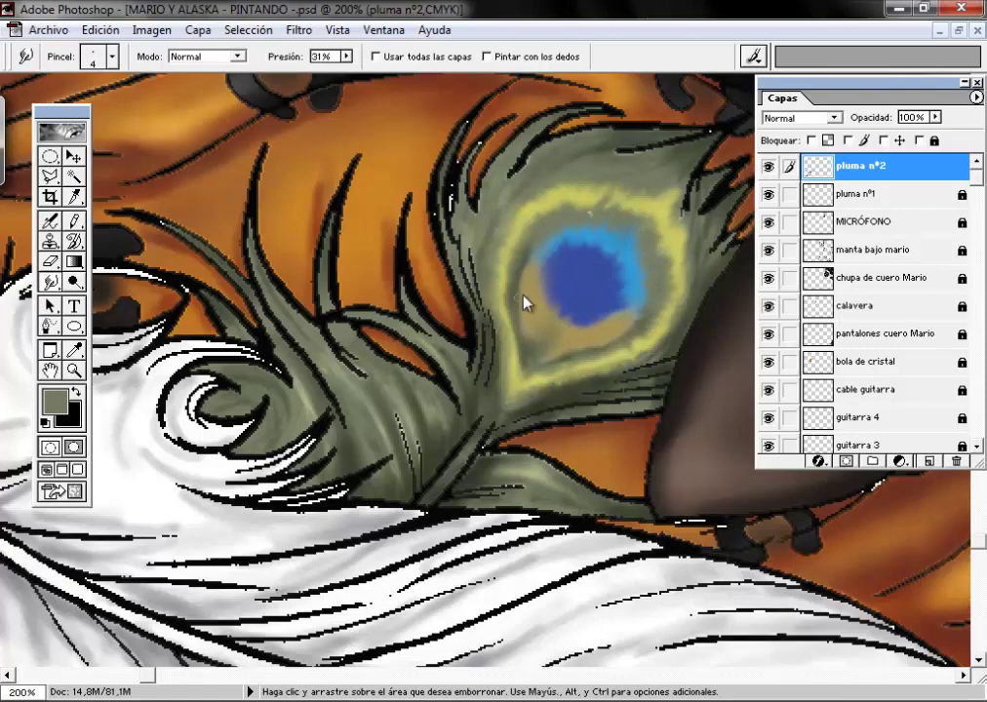
key("ctrl+minus")
key("ctrl+minus")
key("ctrl+minus")
key("ctrl+minus")
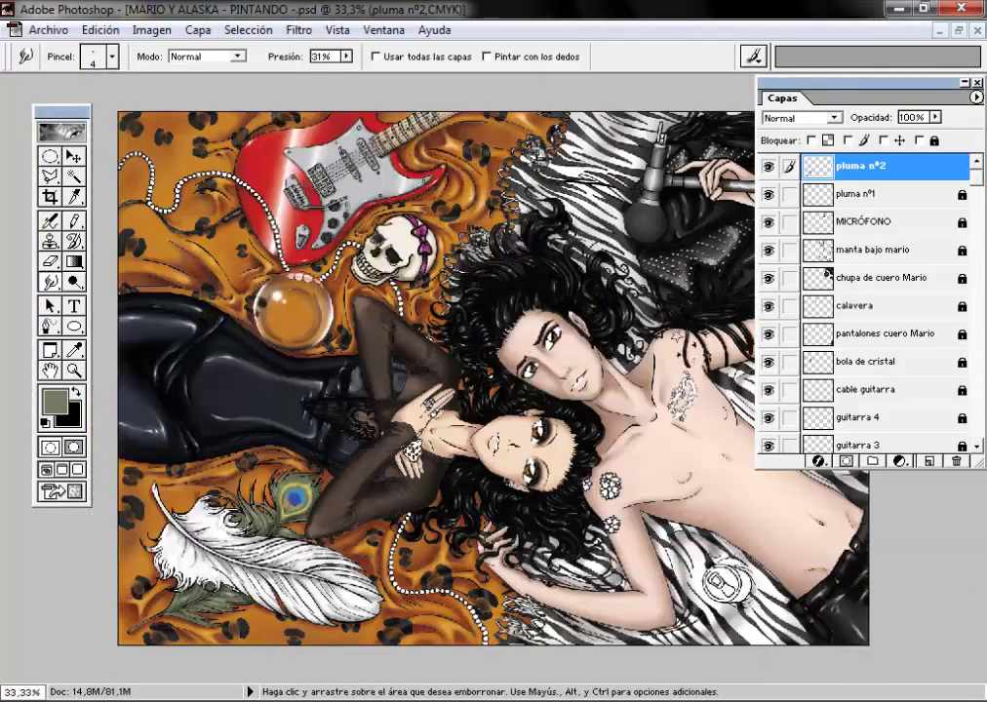